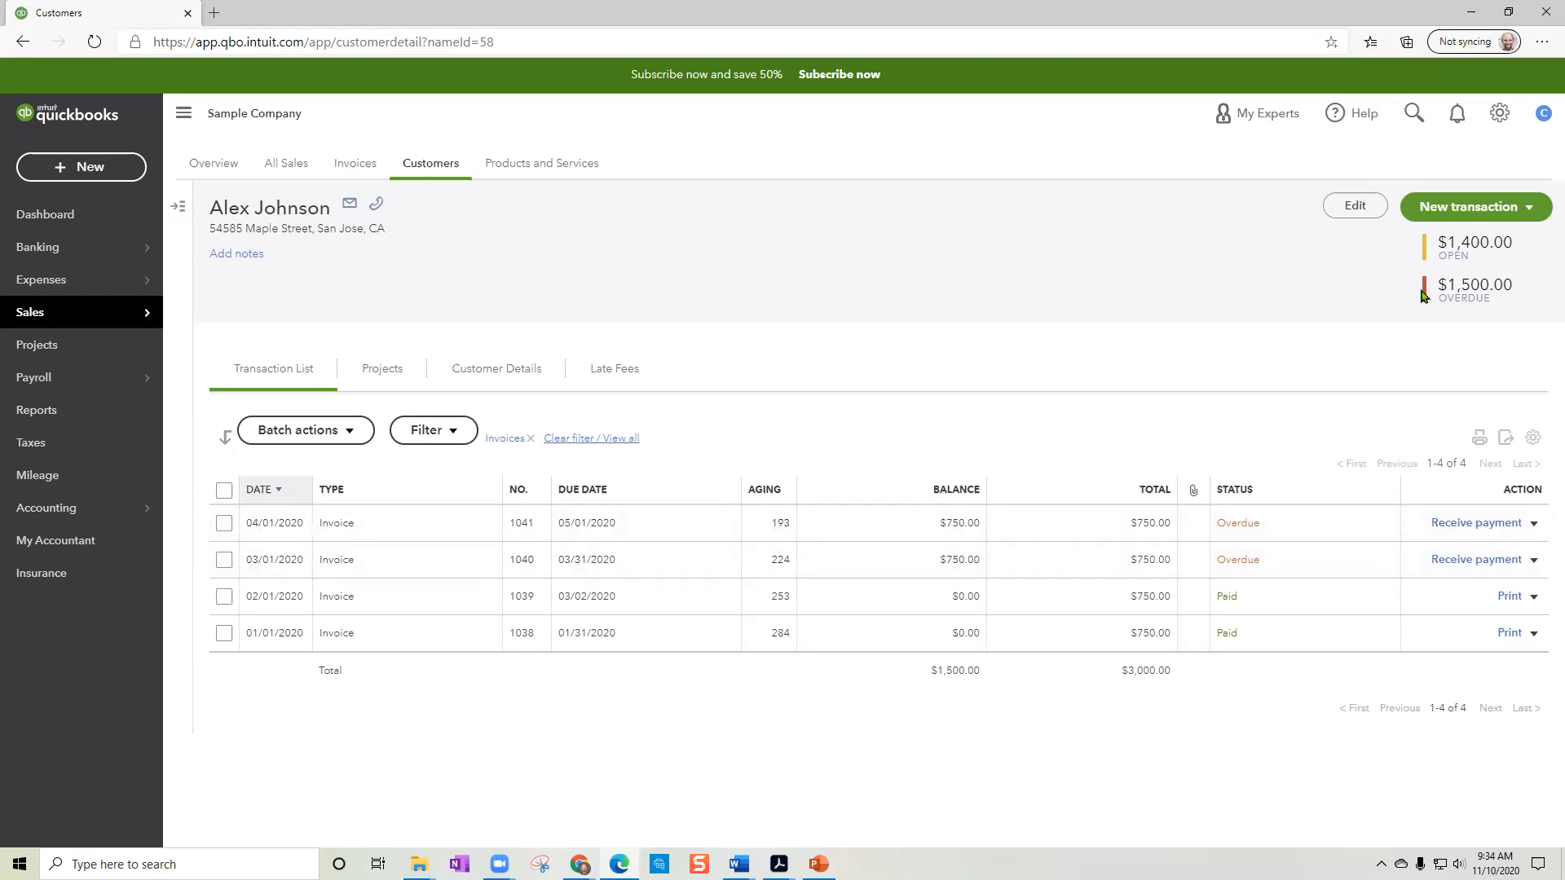
# Step: Examine the open and overdue balances on the customer's page
pyautogui.moveTo(1442, 283); pyautogui.dragTo(1529, 296)
pyautogui.click(1502, 292)
pyautogui.moveTo(1444, 241); pyautogui.dragTo(1515, 247)
pyautogui.click(1514, 260)
pyautogui.moveTo(1520, 246); pyautogui.dragTo(1451, 244)
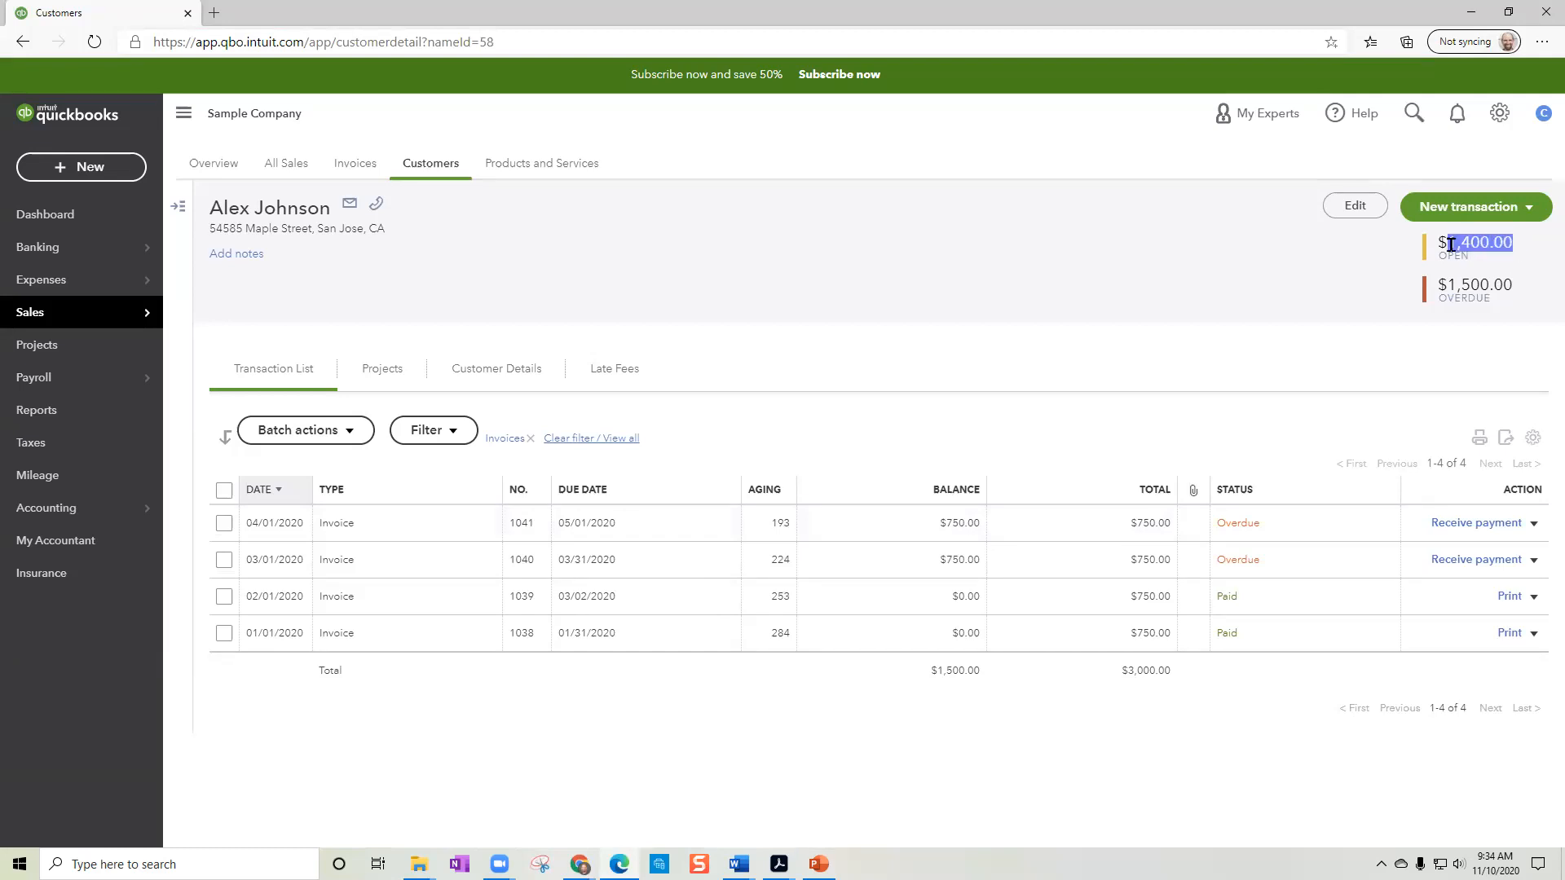
# Step: Drill down from the accounts receivable aging summary to the customer's credit memo CM-595 and open its audit history
pyautogui.click(116, 411)
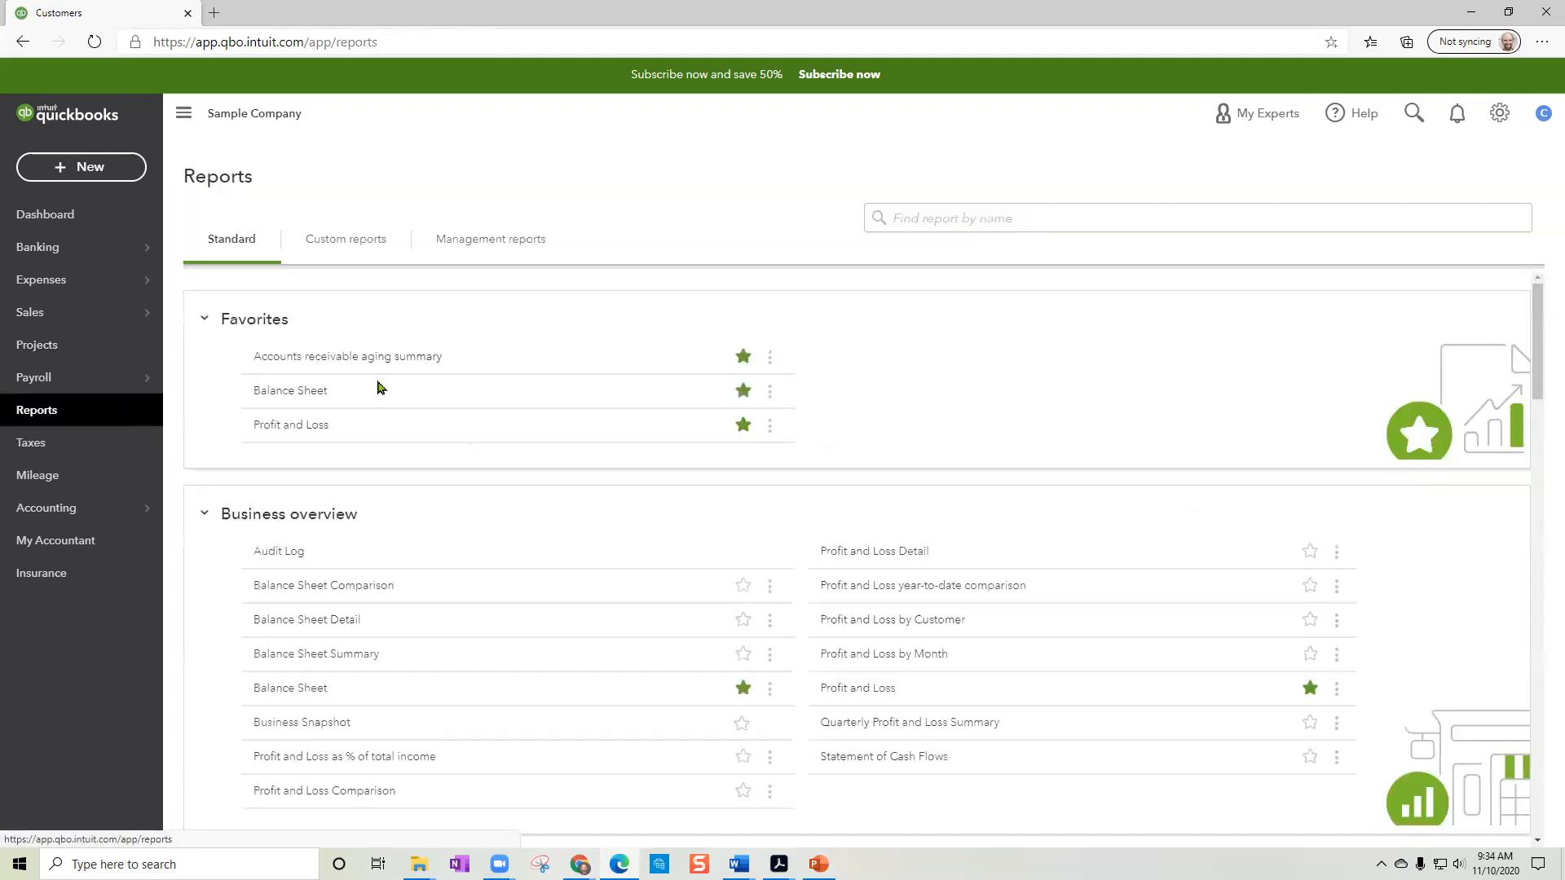
pyautogui.click(338, 366)
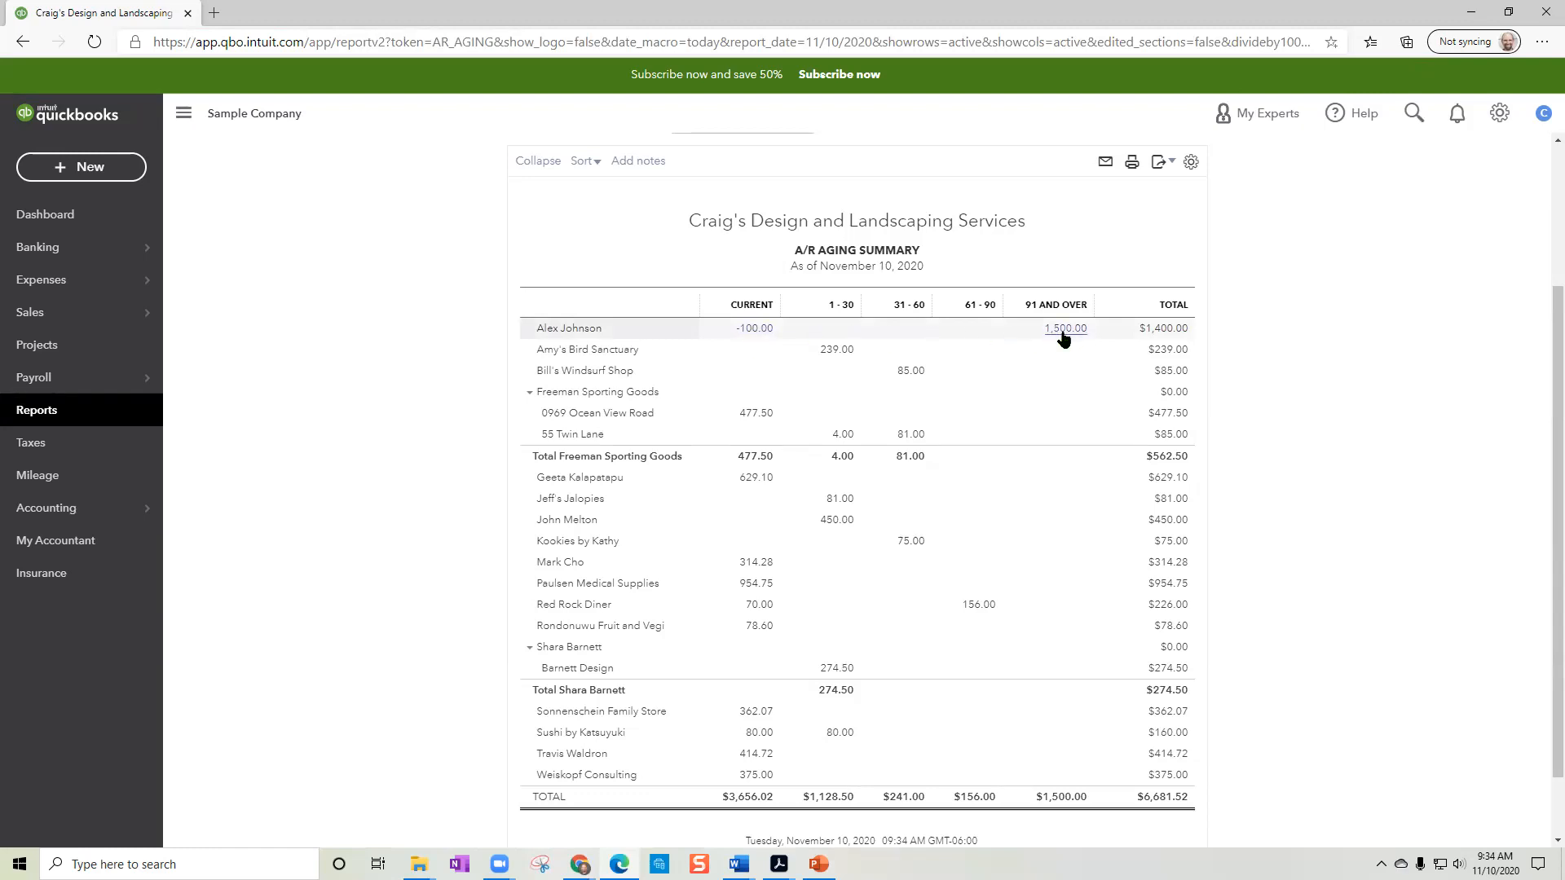
pyautogui.click(754, 331)
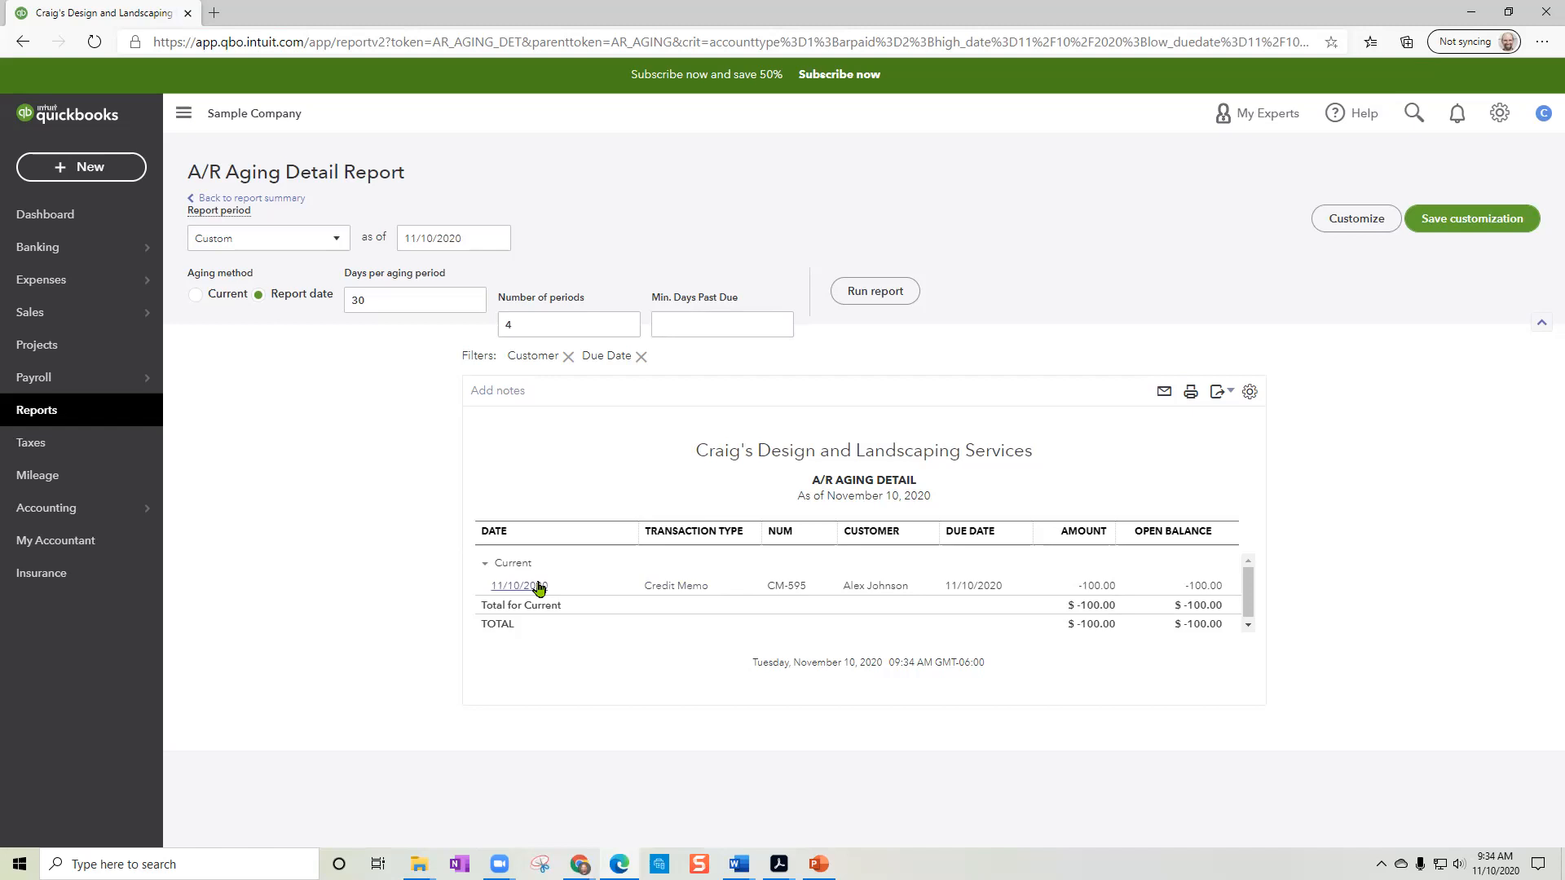
pyautogui.click(790, 594)
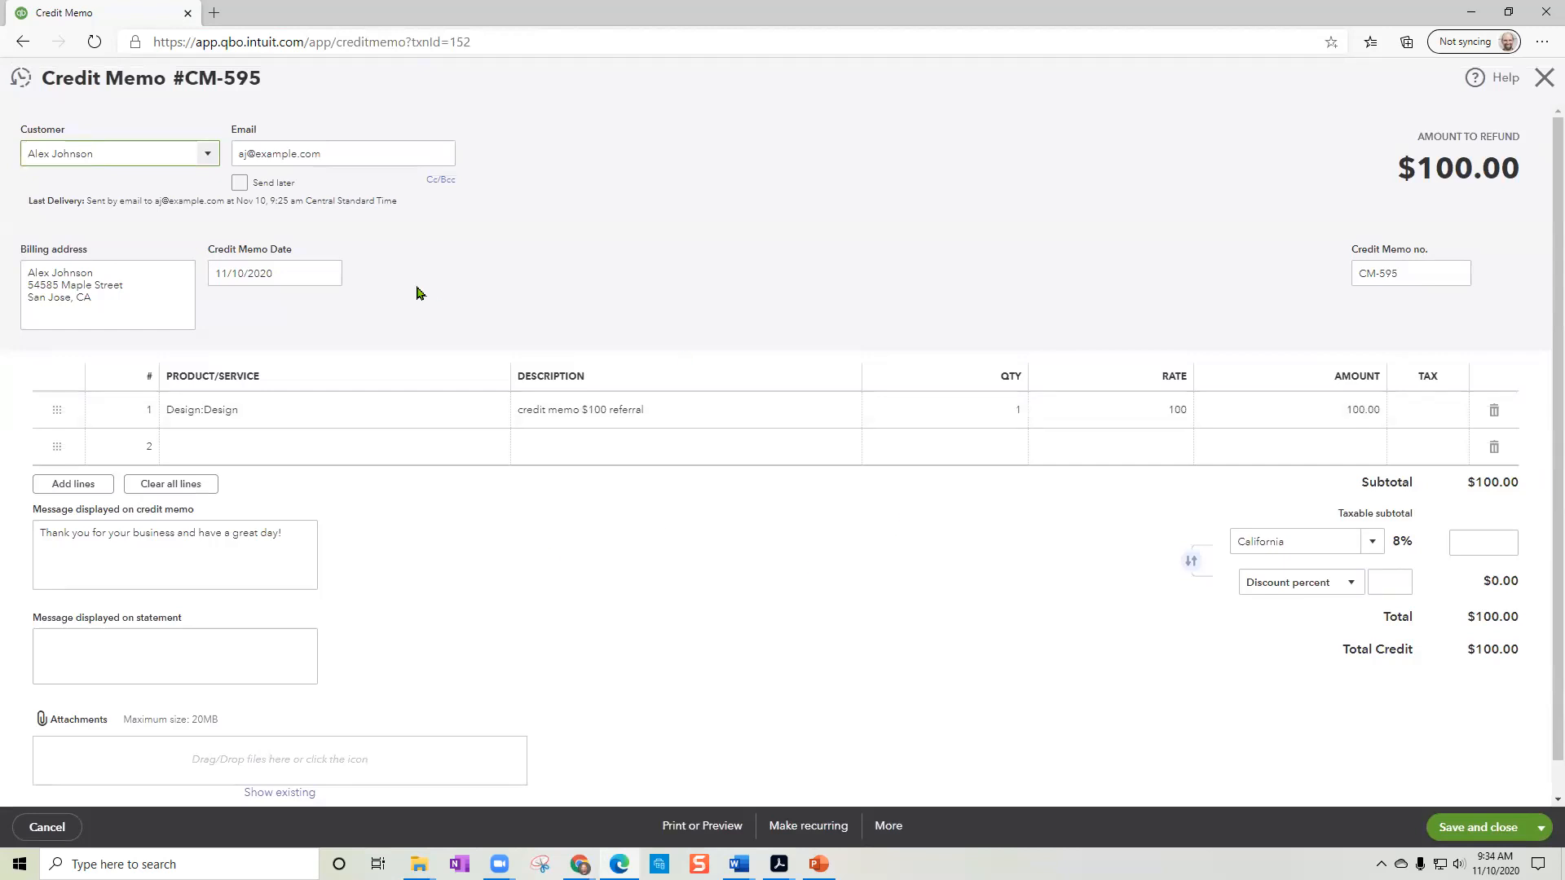
pyautogui.click(887, 826)
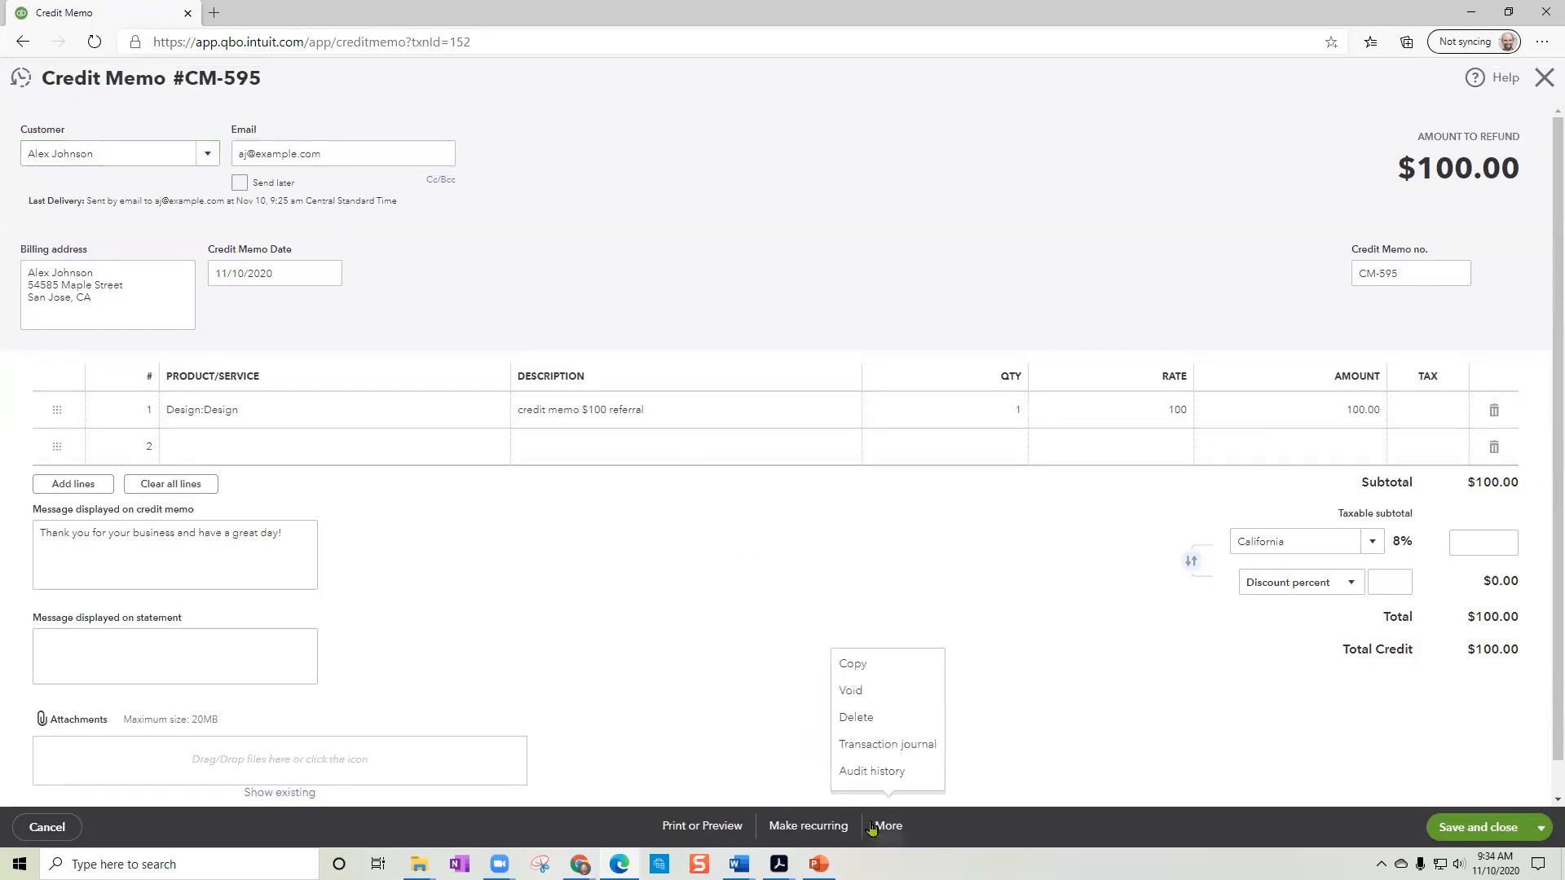
pyautogui.click(879, 780)
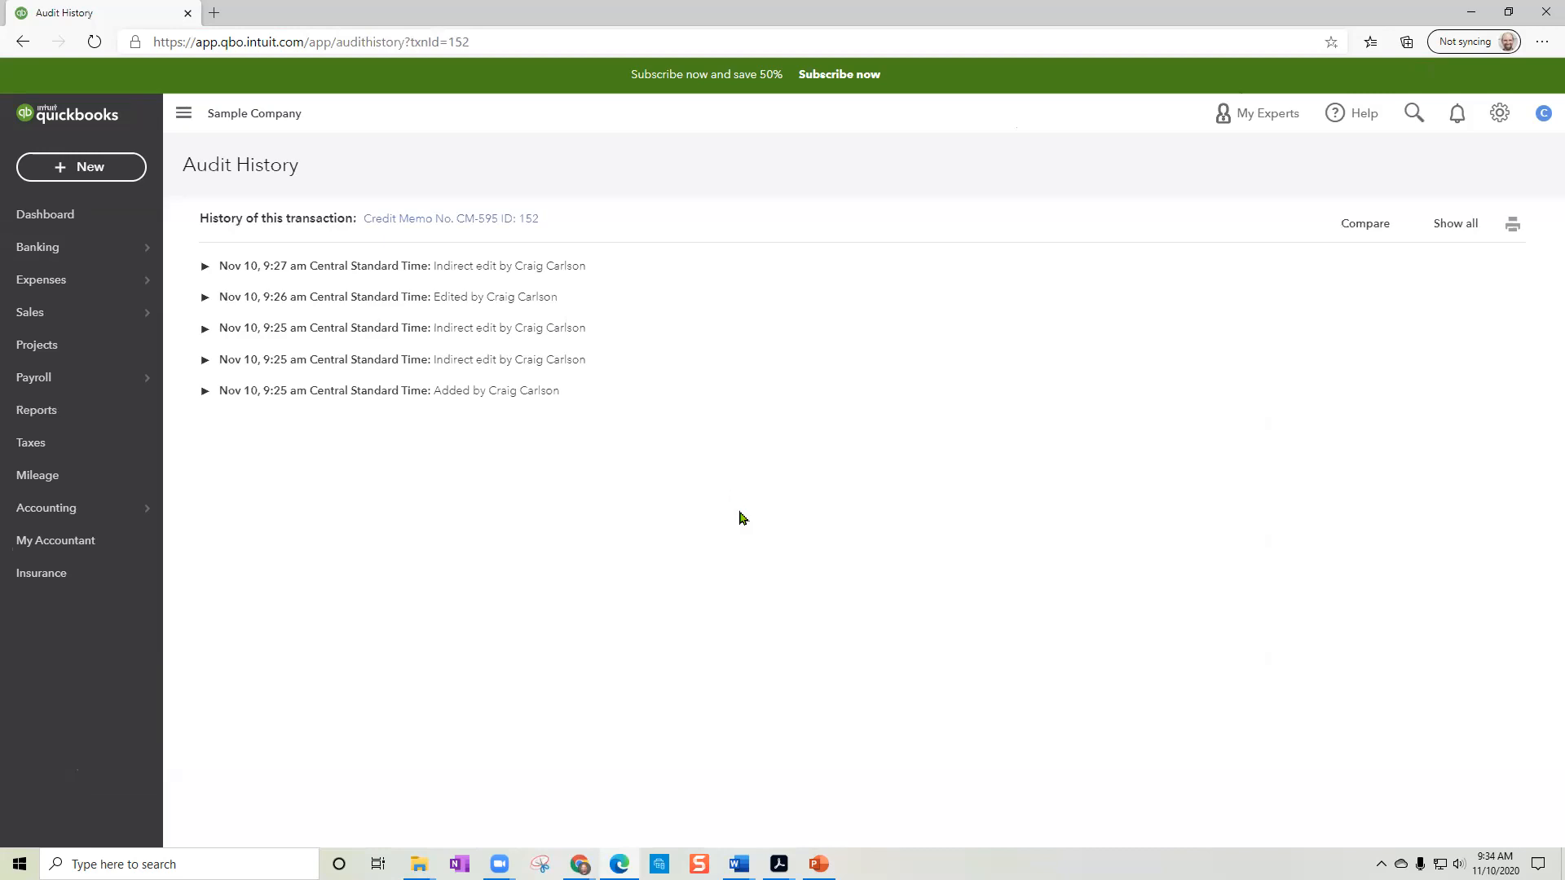
# Step: Start a received payment for the customer on the credit memo, with payment method Check and reference number 105
pyautogui.click(91, 179)
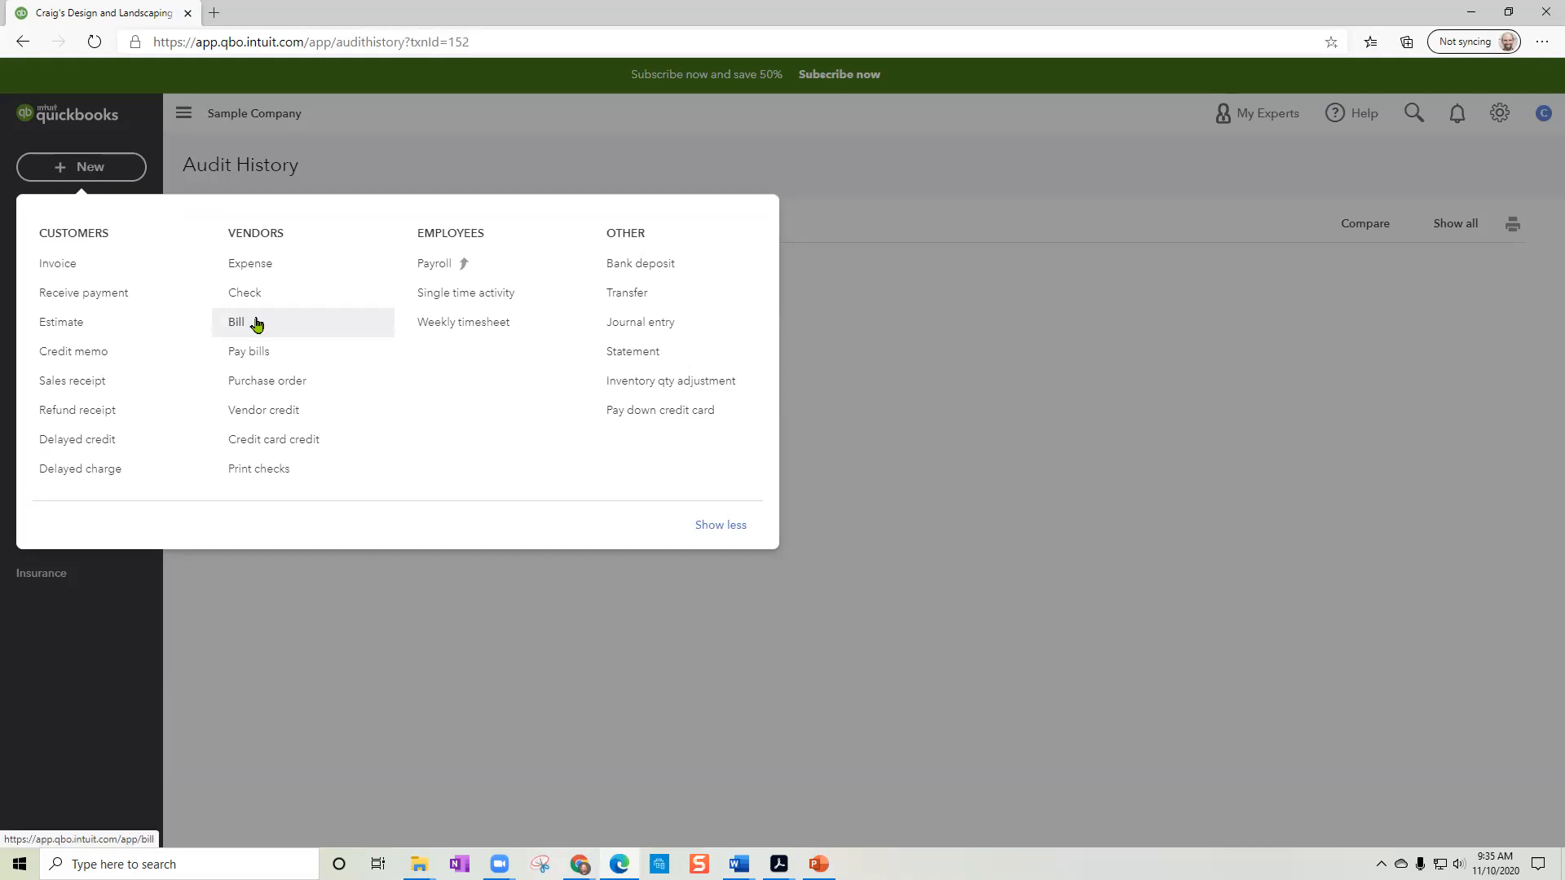
pyautogui.click(166, 295)
pyautogui.click(207, 154)
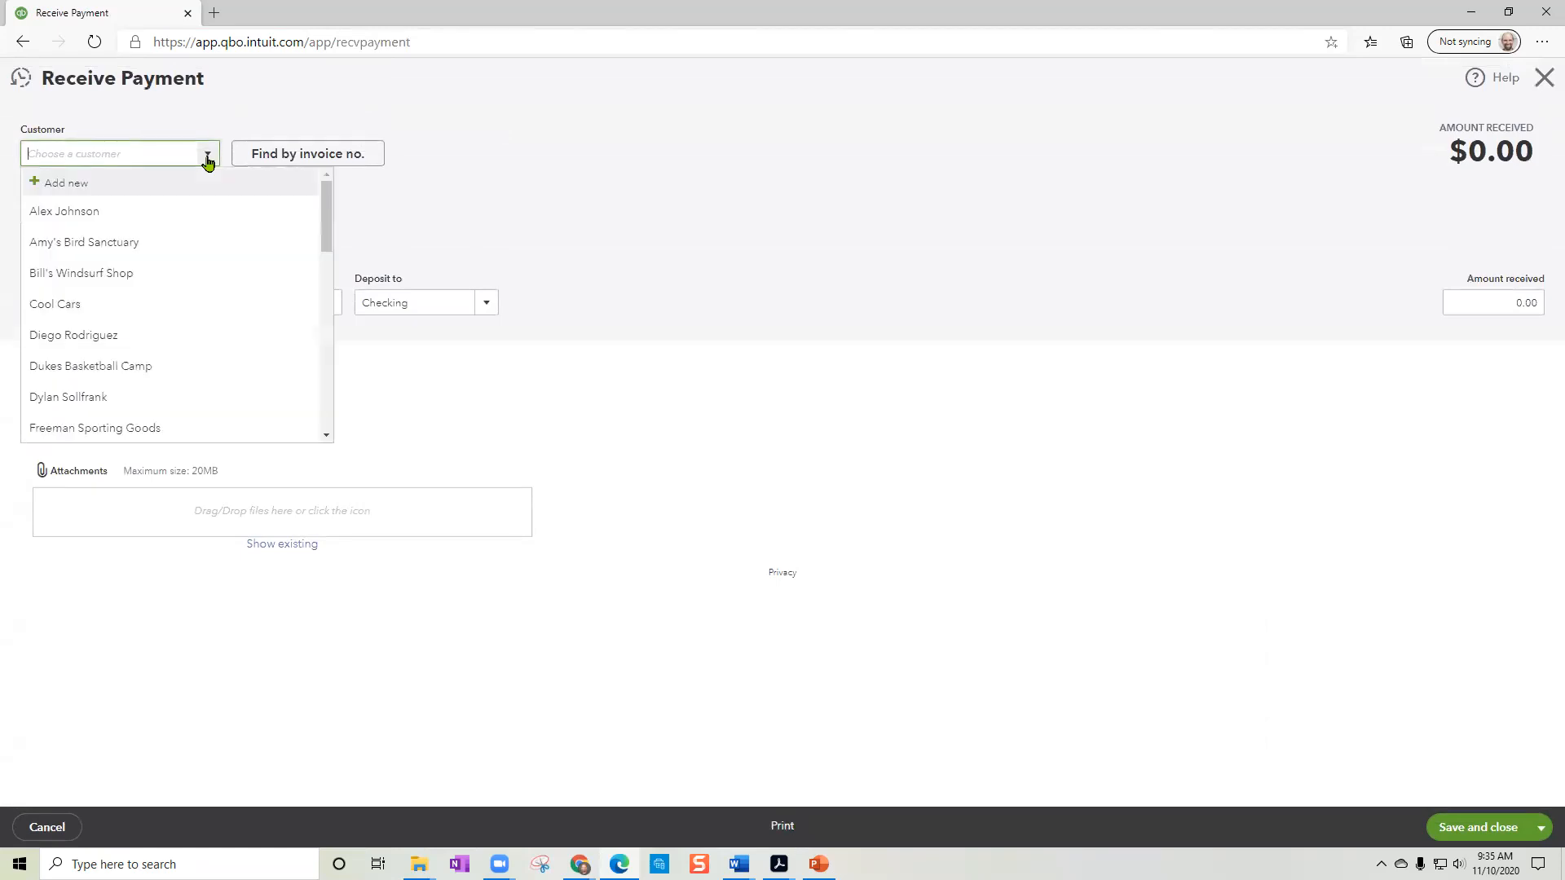
pyautogui.click(179, 211)
pyautogui.click(187, 299)
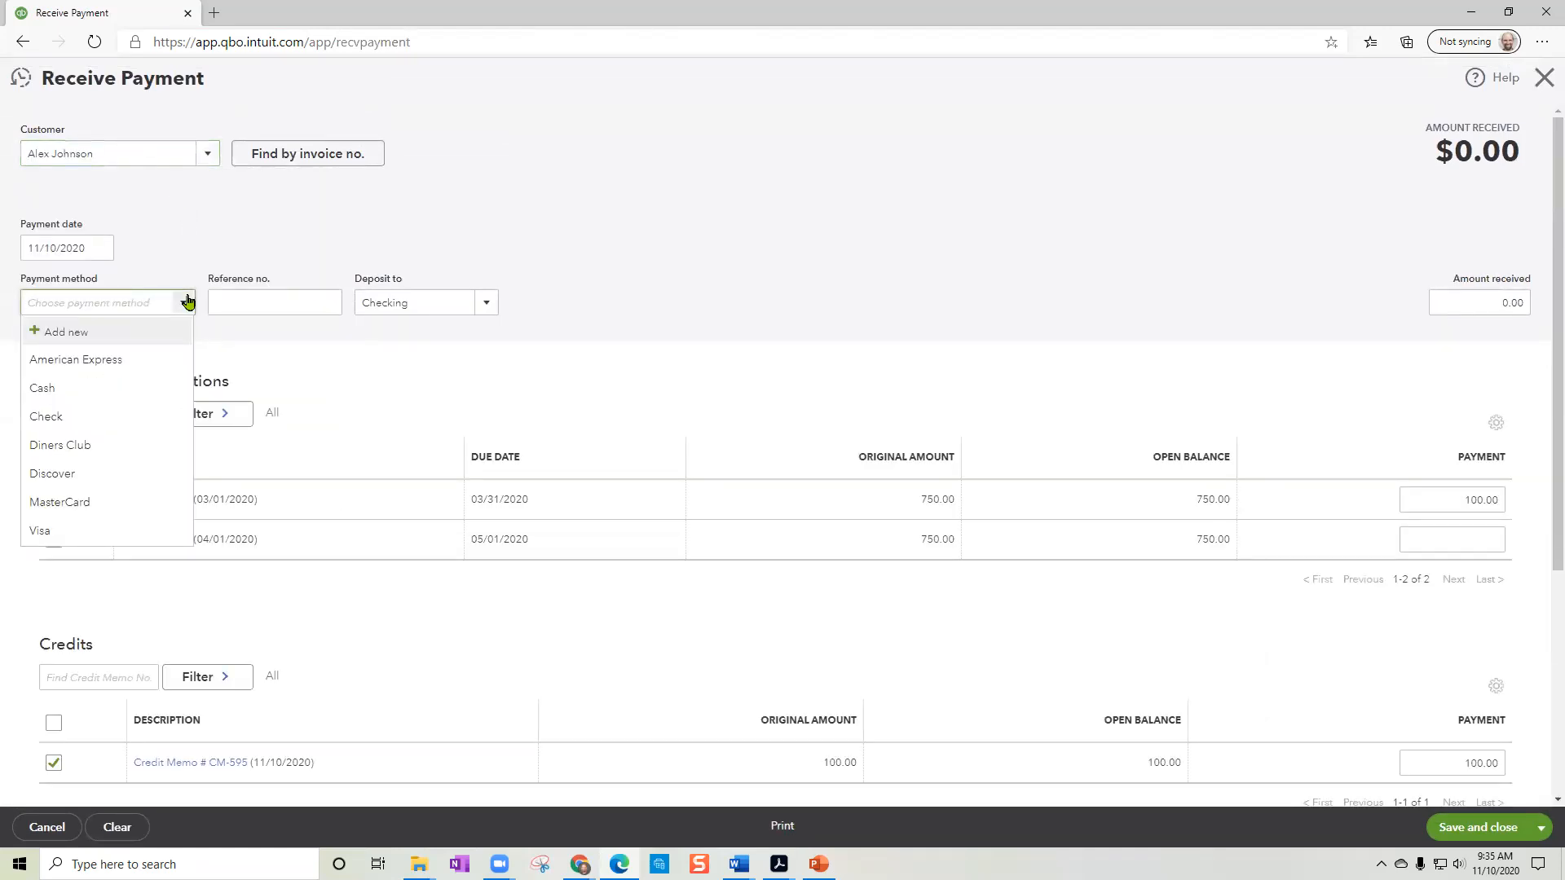
pyautogui.click(120, 414)
pyautogui.click(233, 310)
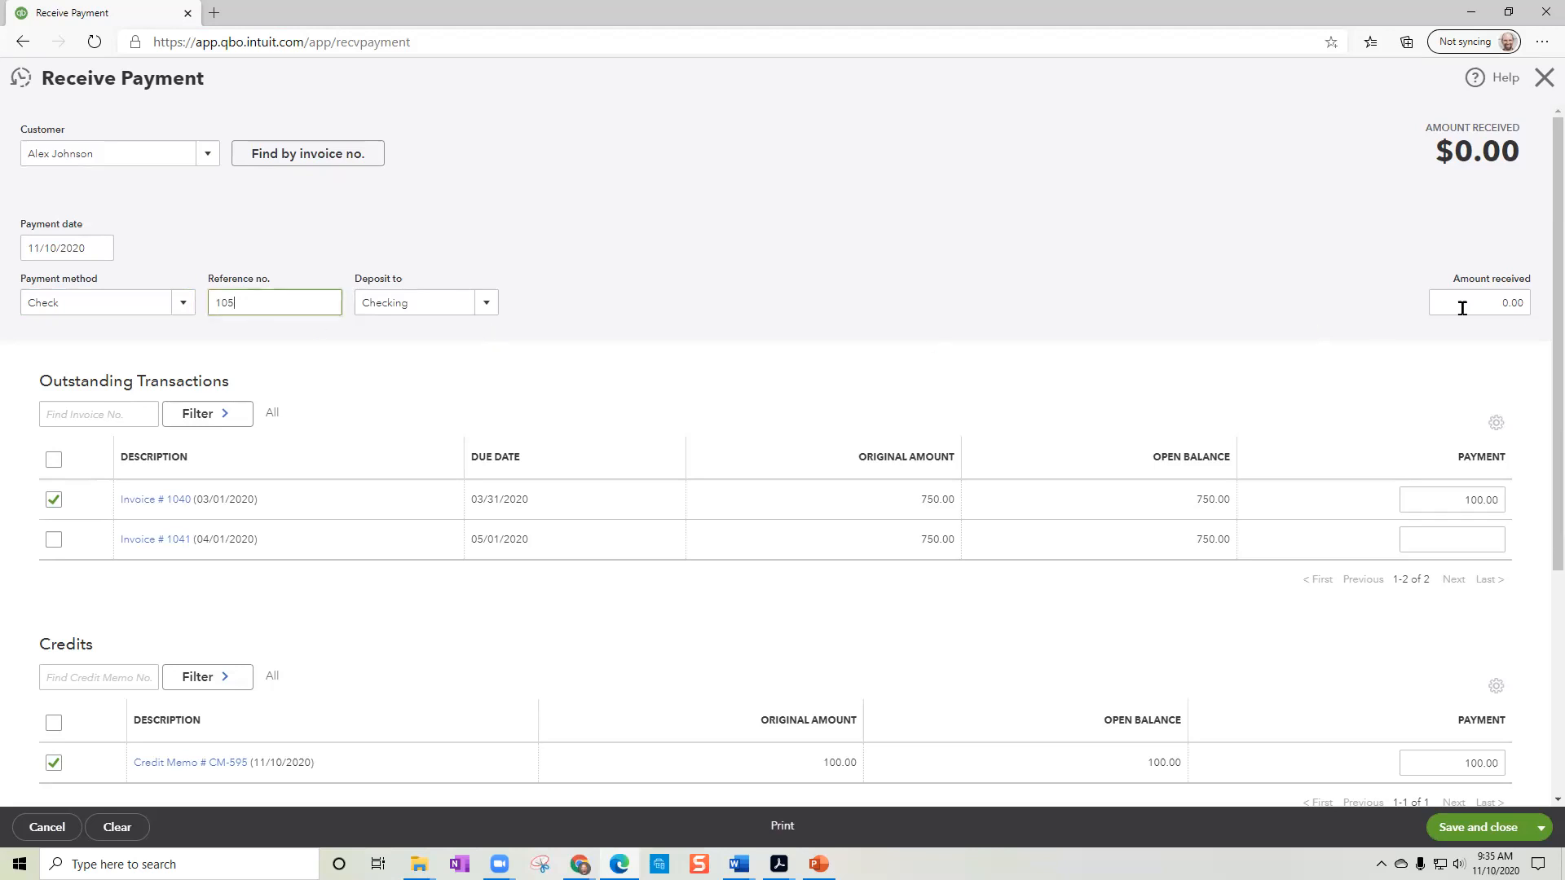
# Step: Set the amount received on the payment to 800.00
pyautogui.click(1512, 306)
pyautogui.write('80')
pyautogui.click(1543, 321)
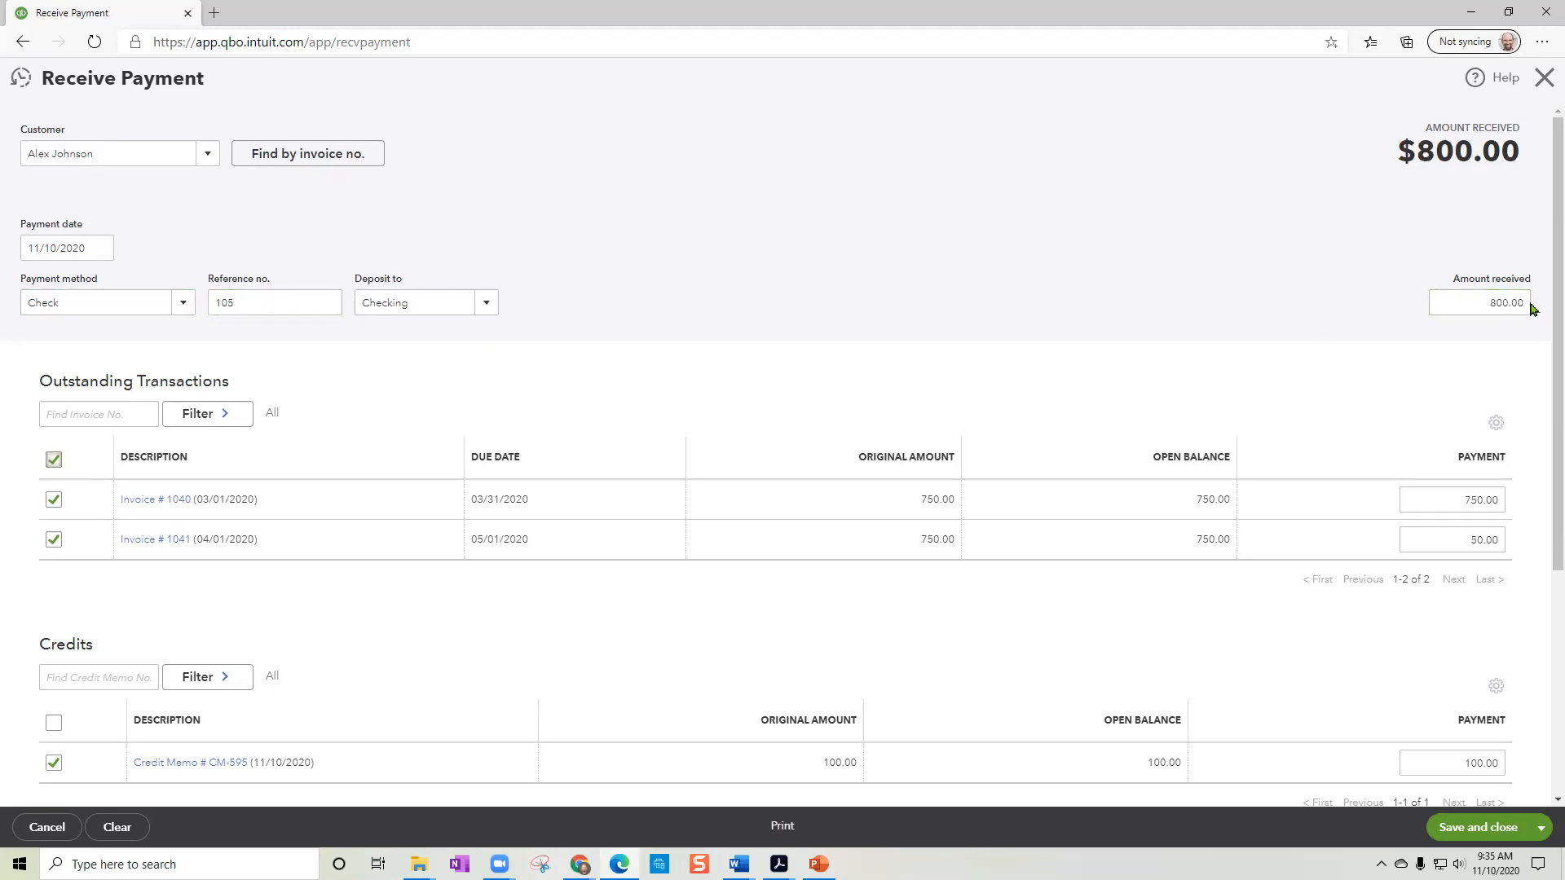
# Step: Examine how the payment and the credit memo are distributed over the customer's two outstanding invoices
pyautogui.click(1522, 305)
pyautogui.press('ctrl')
pyautogui.moveTo(1486, 296); pyautogui.dragTo(1519, 296)
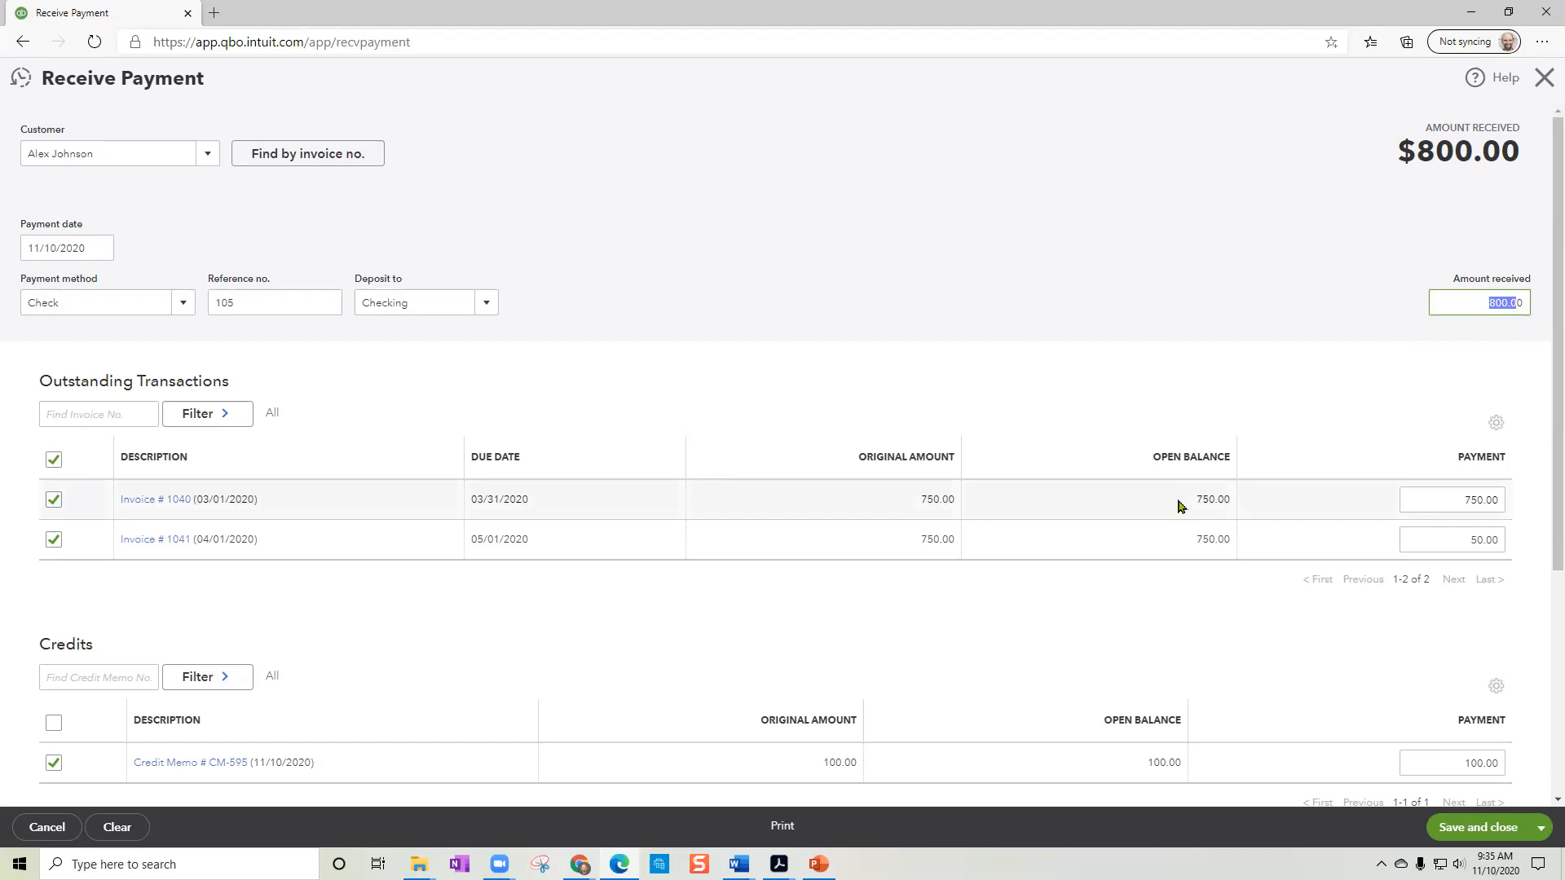
pyautogui.moveTo(919, 497); pyautogui.dragTo(955, 511)
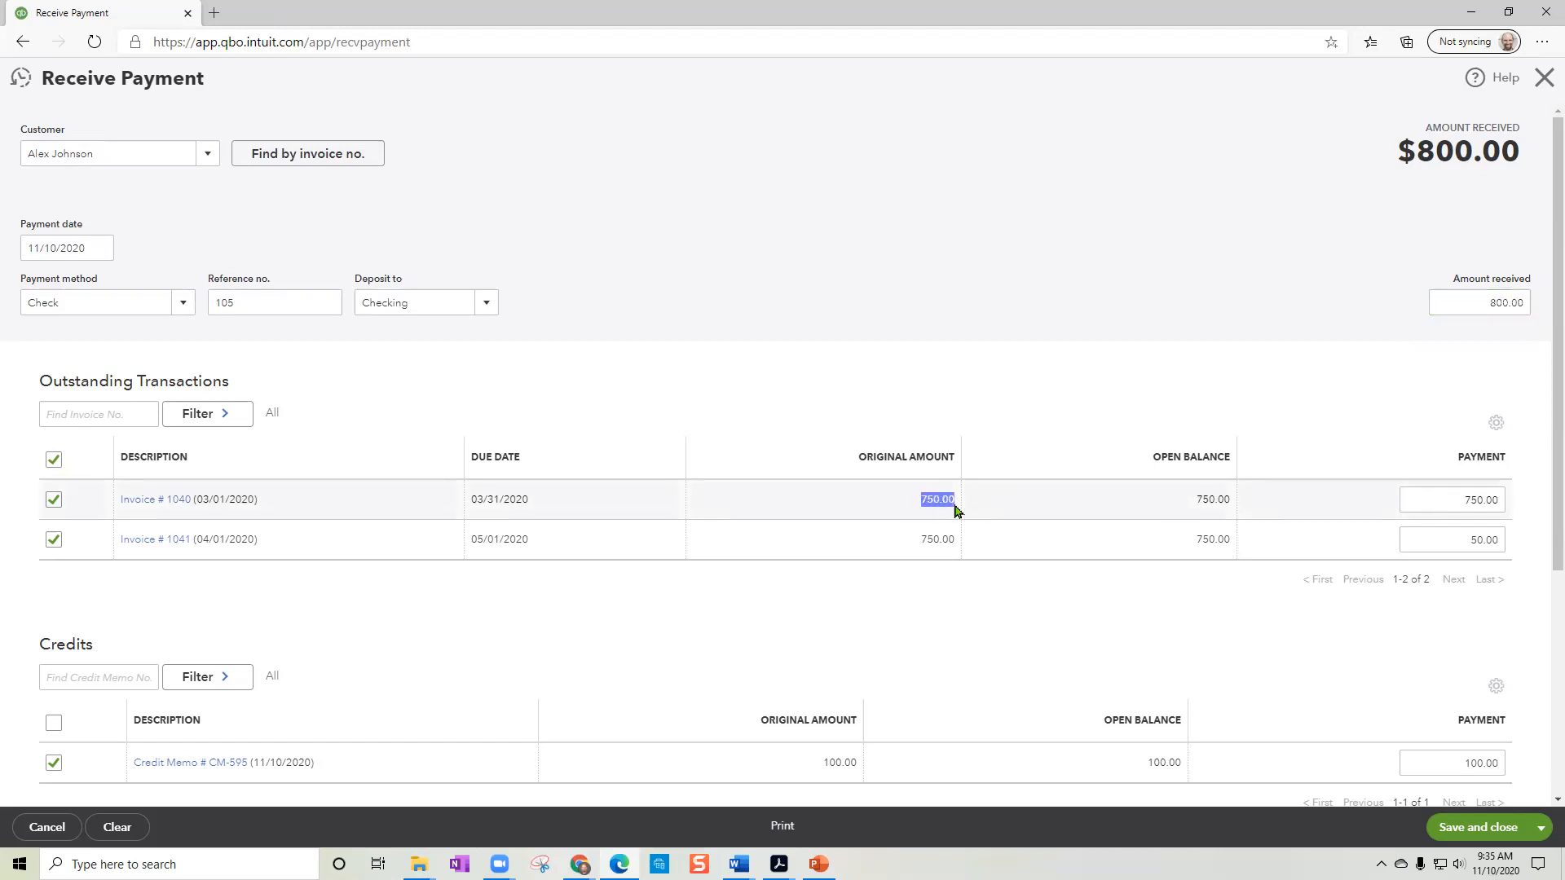
pyautogui.moveTo(468, 499); pyautogui.dragTo(522, 500)
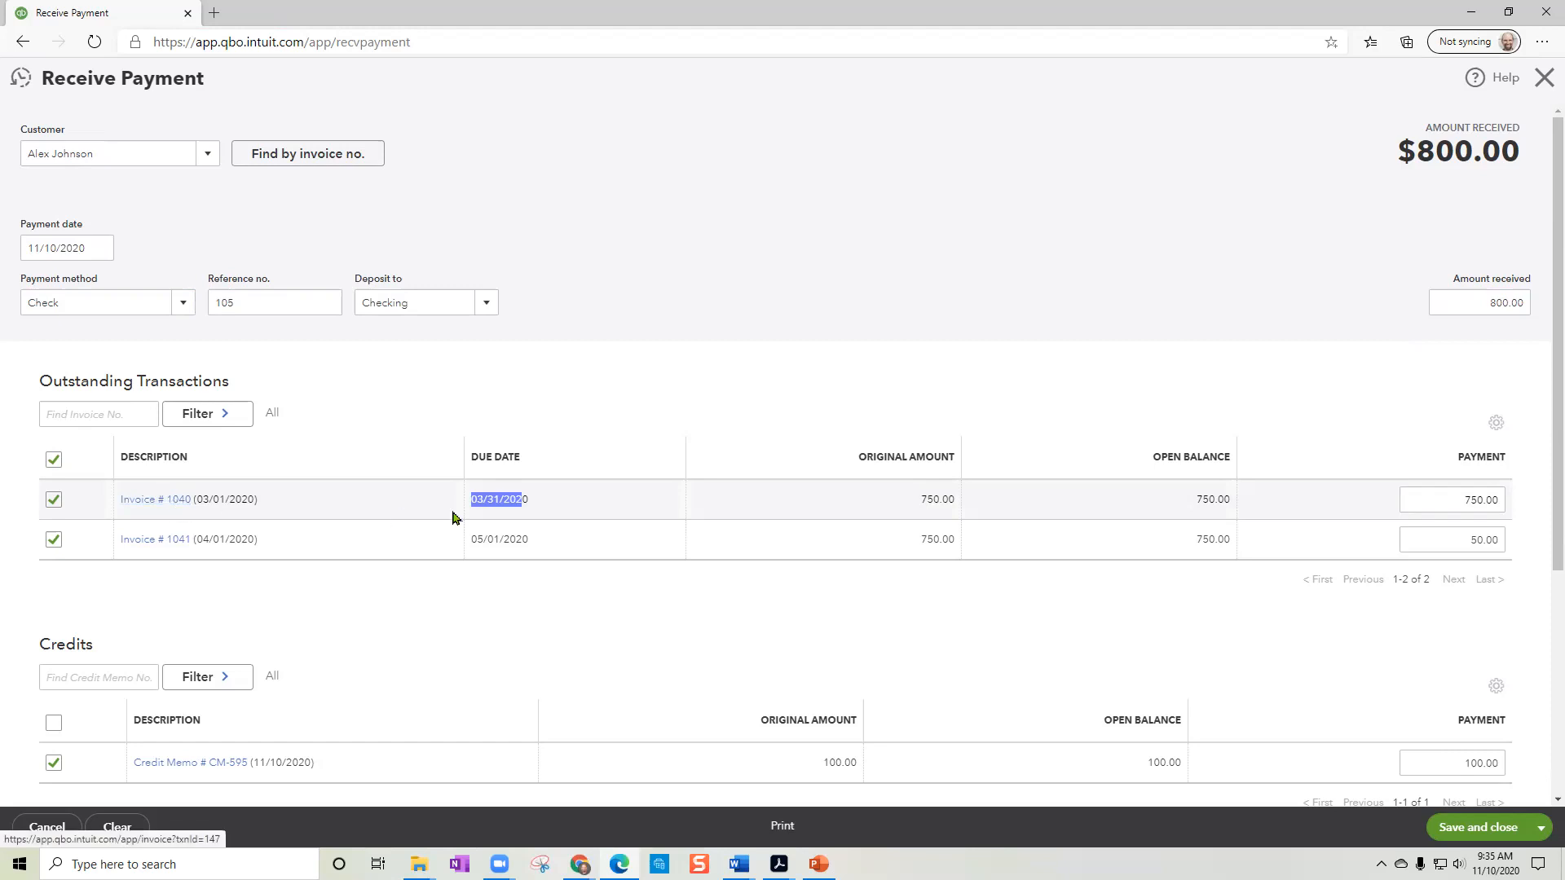
pyautogui.moveTo(1196, 498); pyautogui.dragTo(1231, 500)
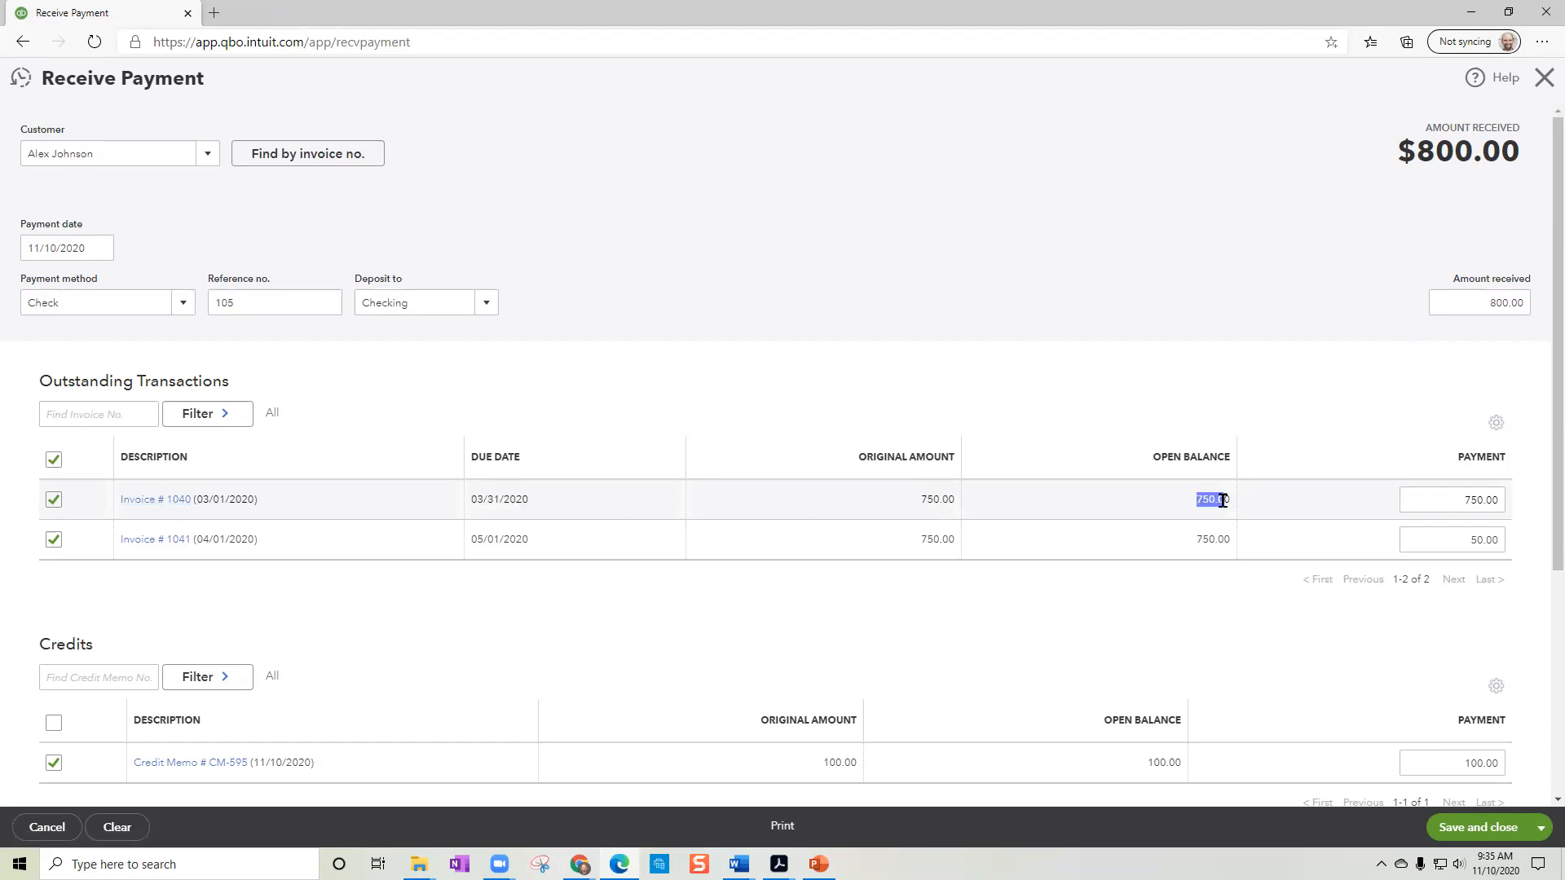
pyautogui.moveTo(1464, 500); pyautogui.dragTo(1447, 541)
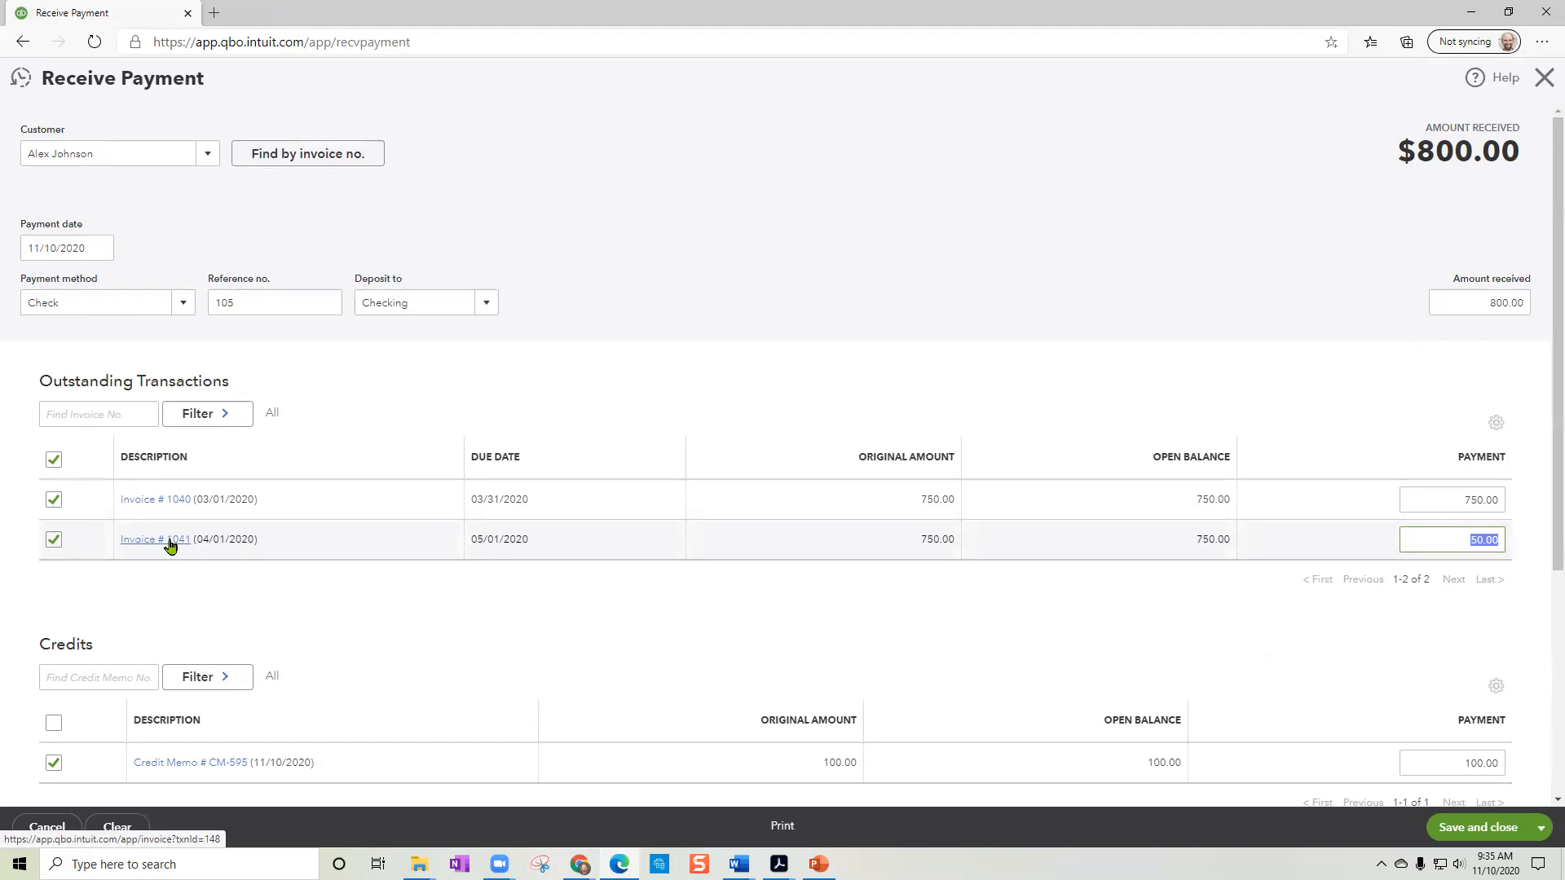
pyautogui.scroll(-4, 293, 522)
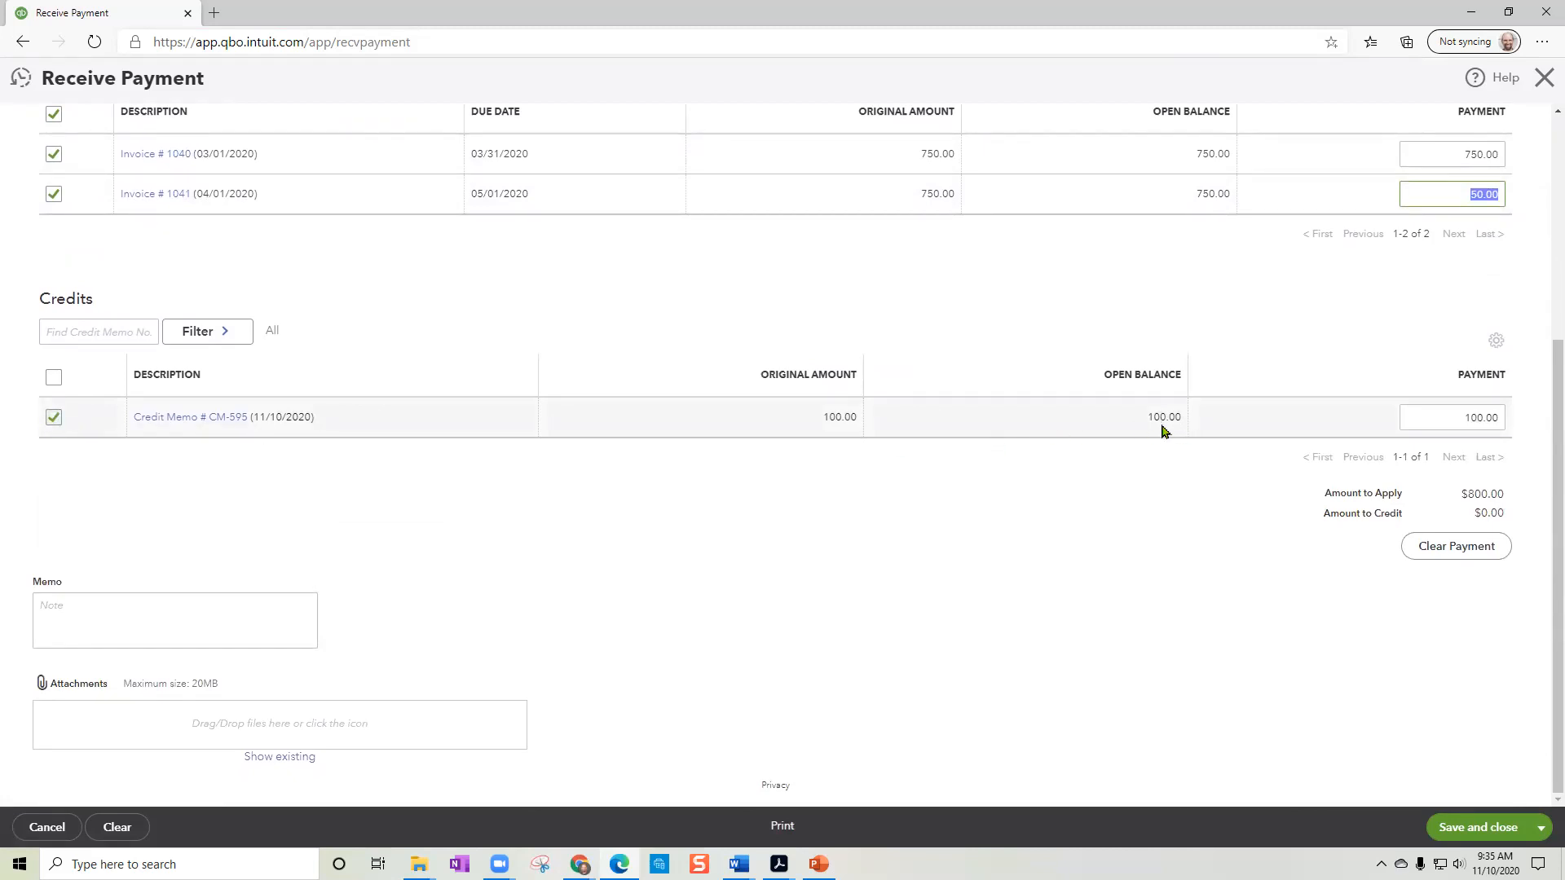
pyautogui.scroll(2, 1152, 490)
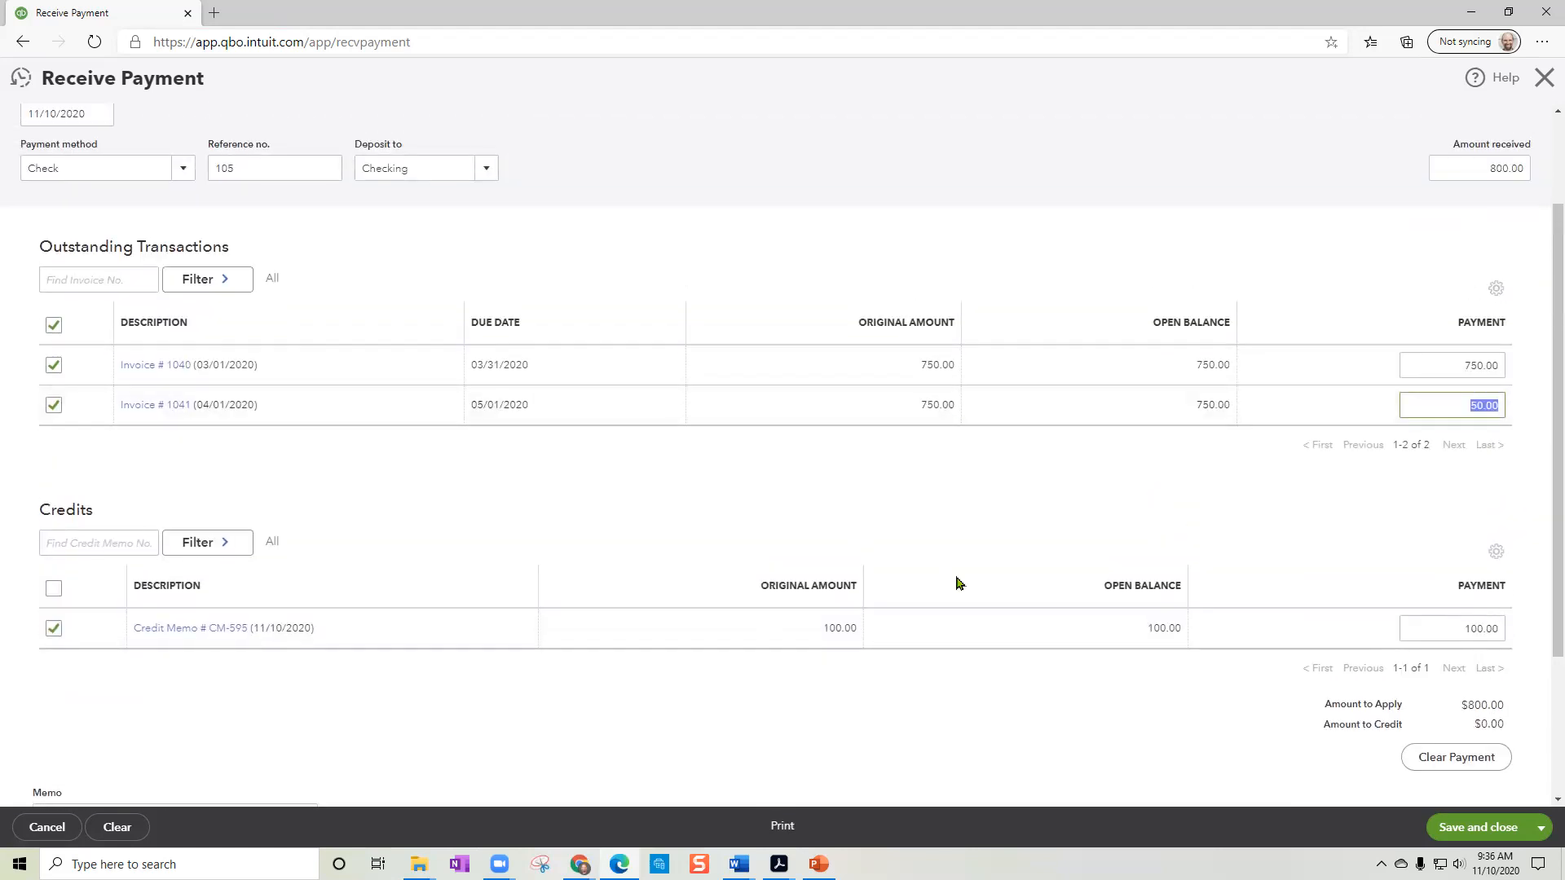
pyautogui.scroll(-2, 959, 584)
pyautogui.scroll(4, 960, 584)
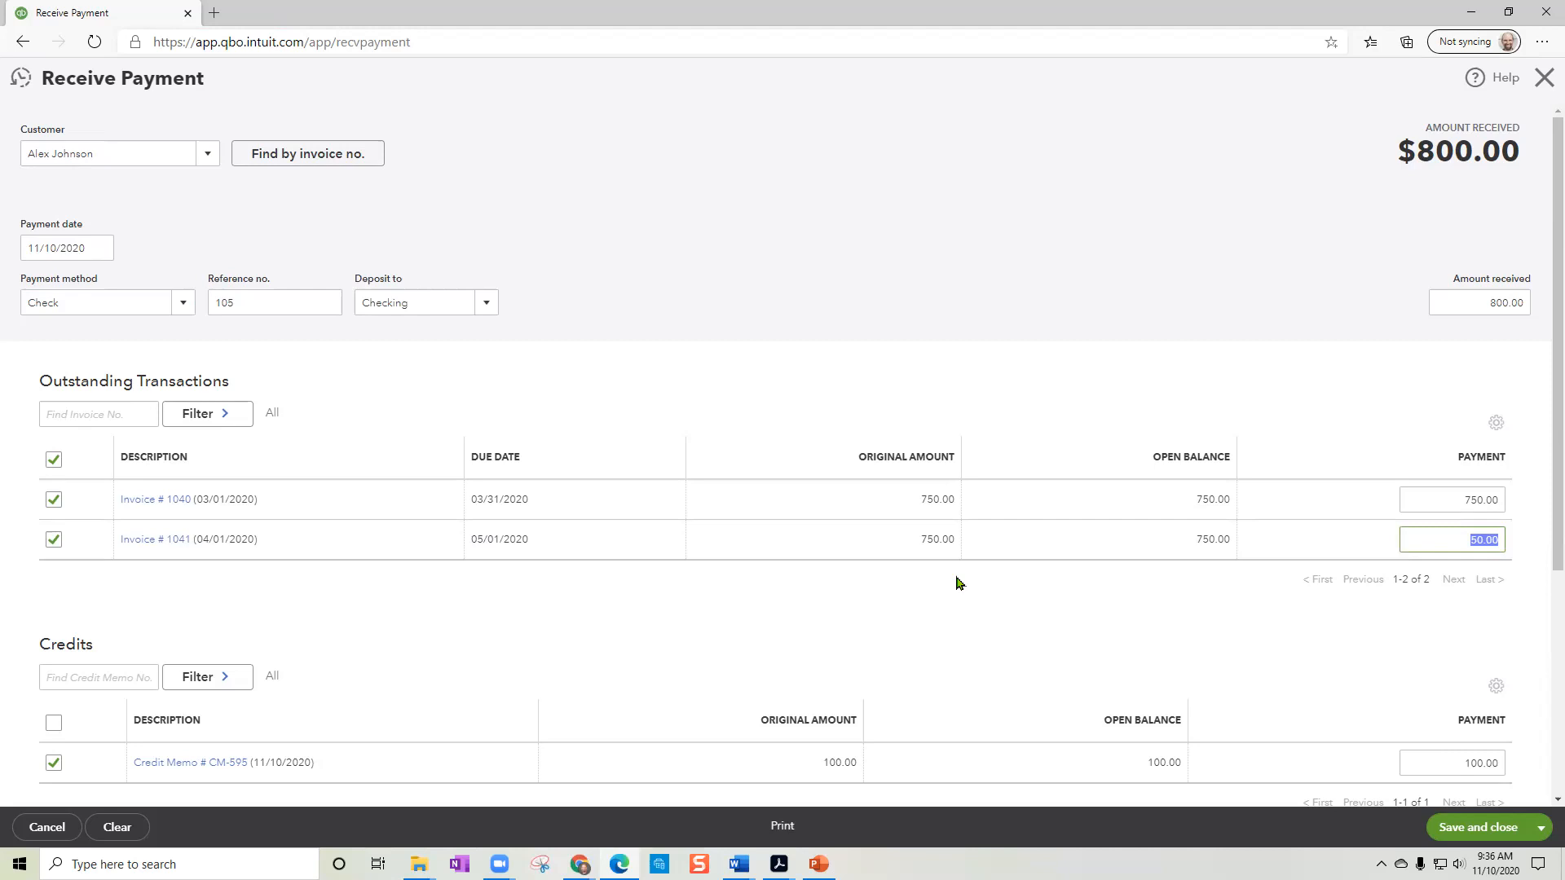
# Step: Exclude invoice 1041 and credit memo CM-595 from the payment, leaving only invoice 1040 selected
pyautogui.click(54, 543)
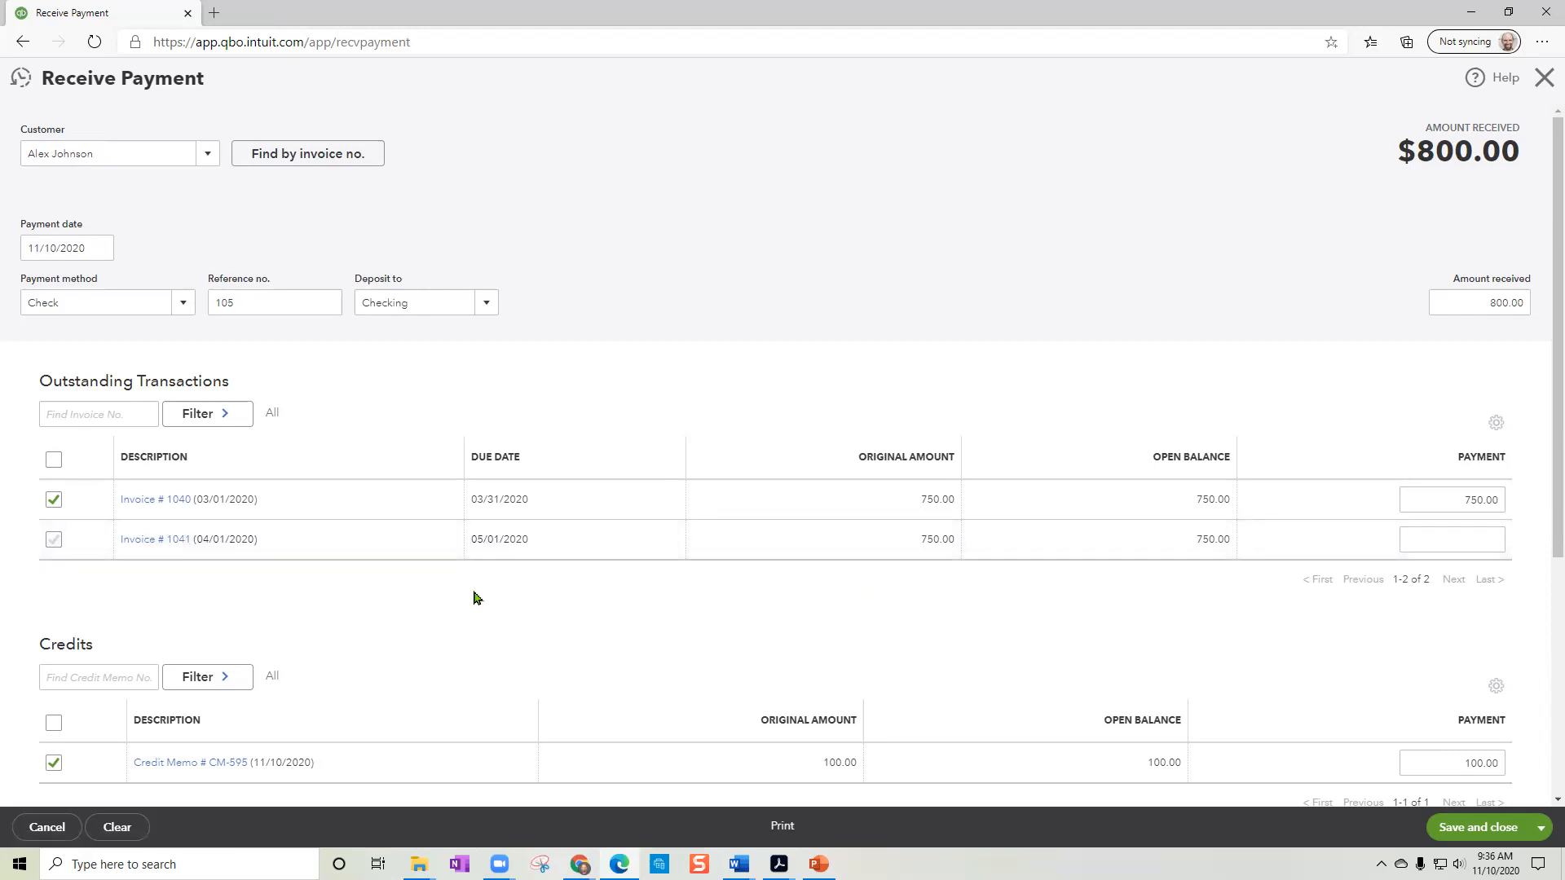
pyautogui.scroll(-3, 475, 598)
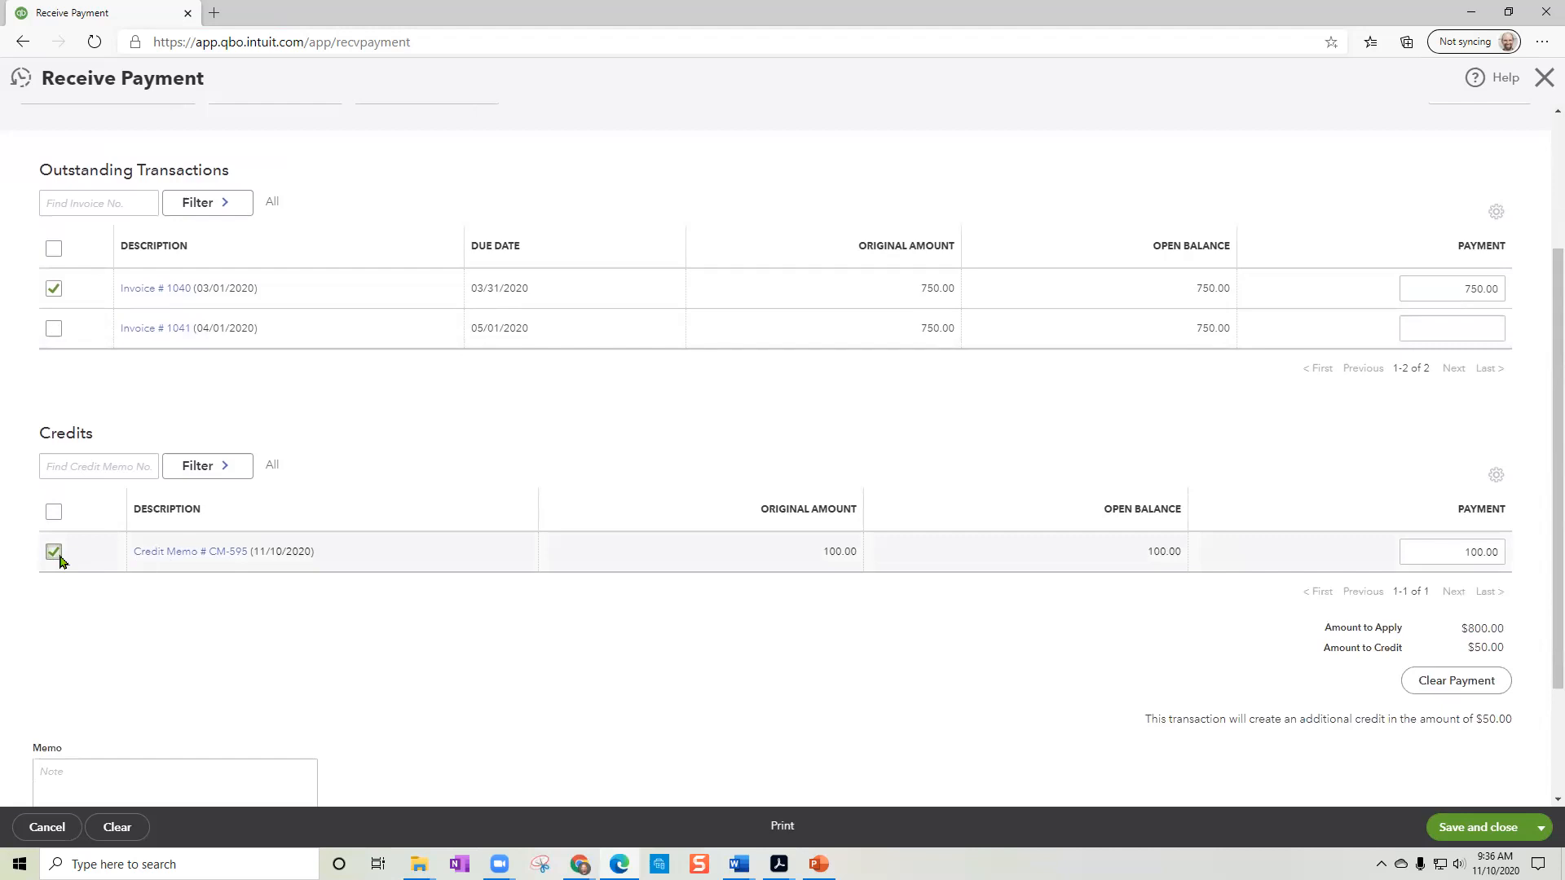
pyautogui.click(57, 555)
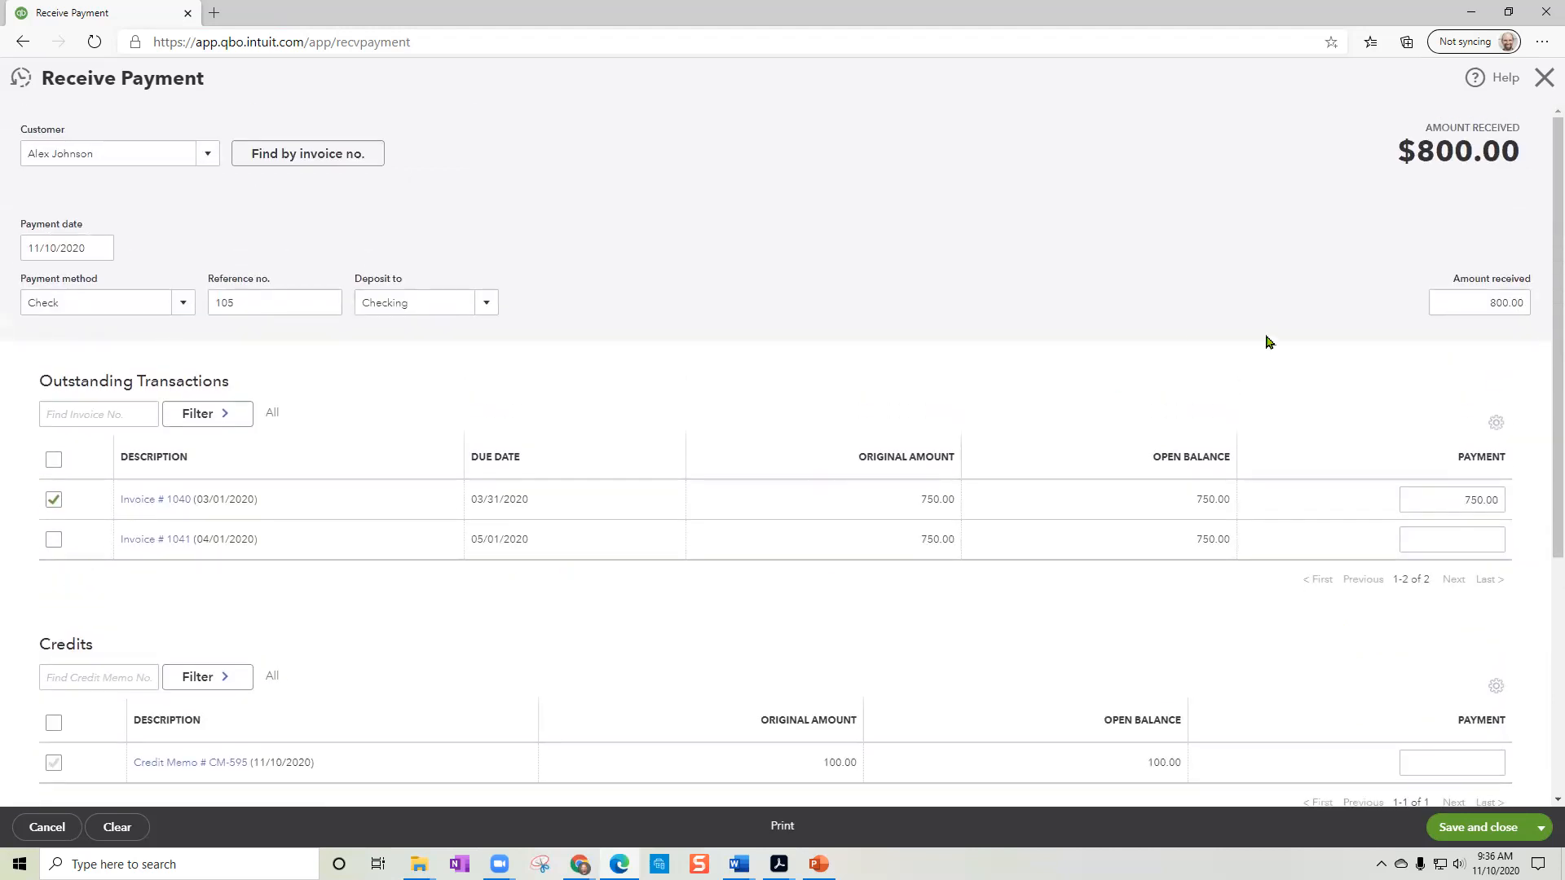
# Step: Check the additional credit from the payment, enter the memo "overpayment of $50", and save and close the payment
pyautogui.moveTo(1465, 307); pyautogui.dragTo(1526, 309)
pyautogui.scroll(-5, 1136, 346)
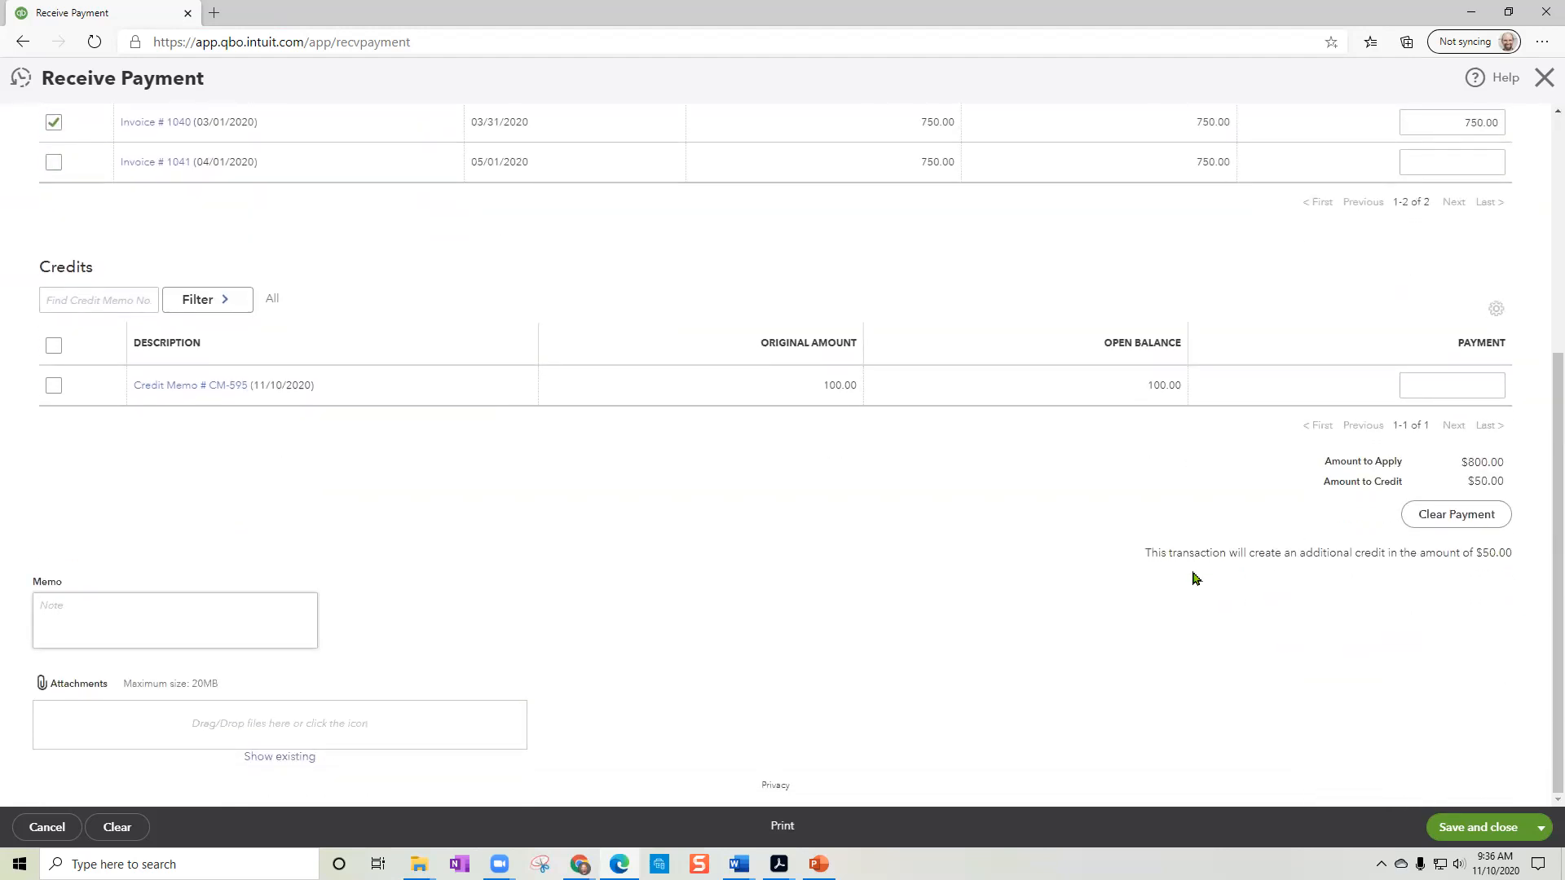
pyautogui.moveTo(1152, 552); pyautogui.dragTo(1509, 553)
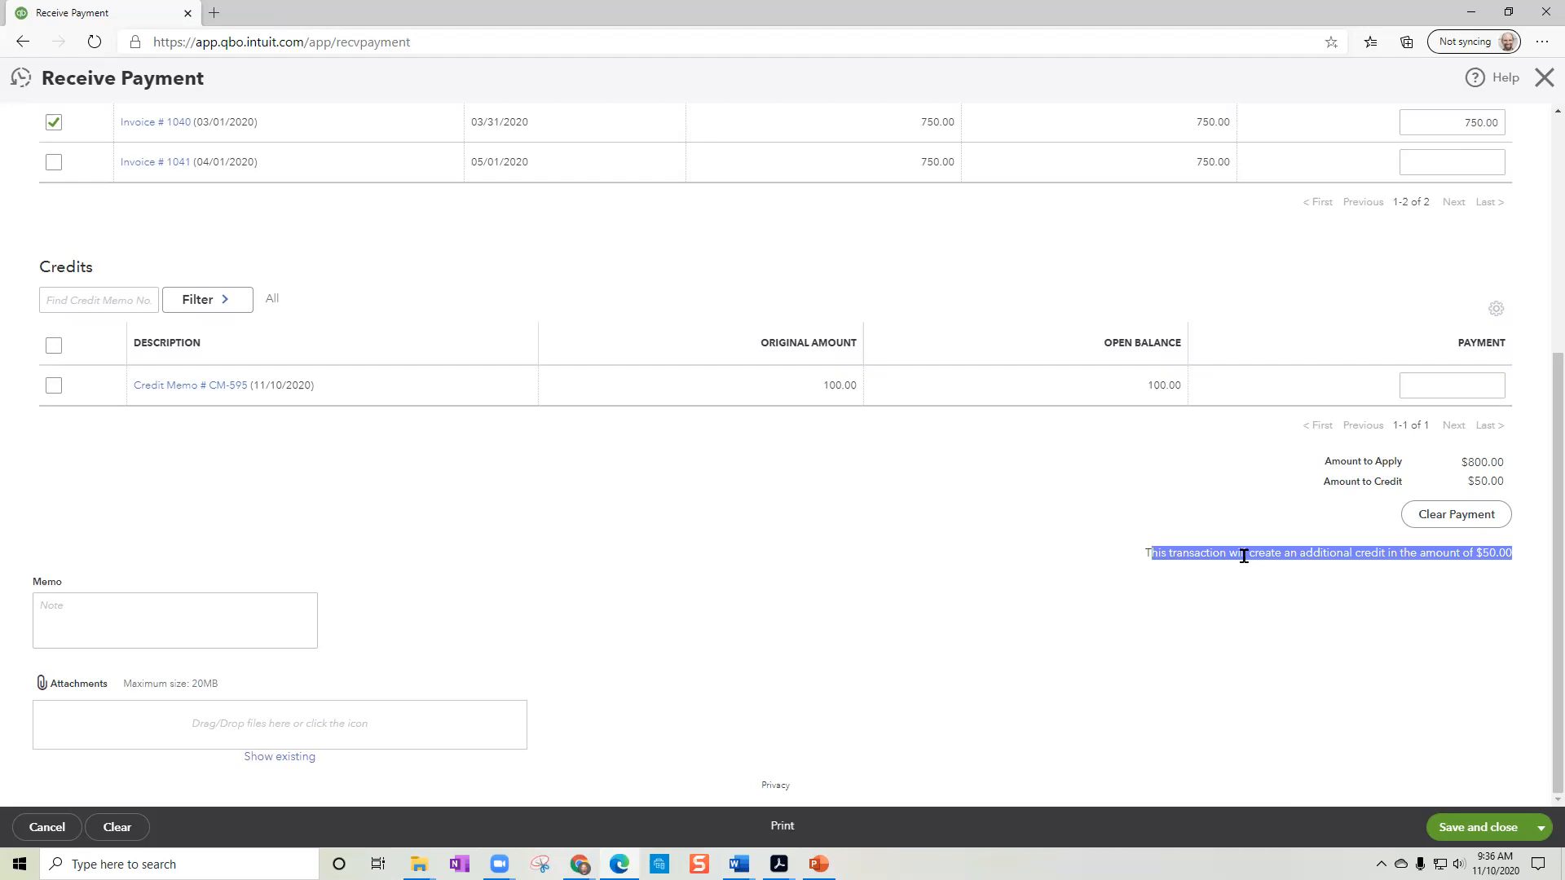
pyautogui.click(256, 622)
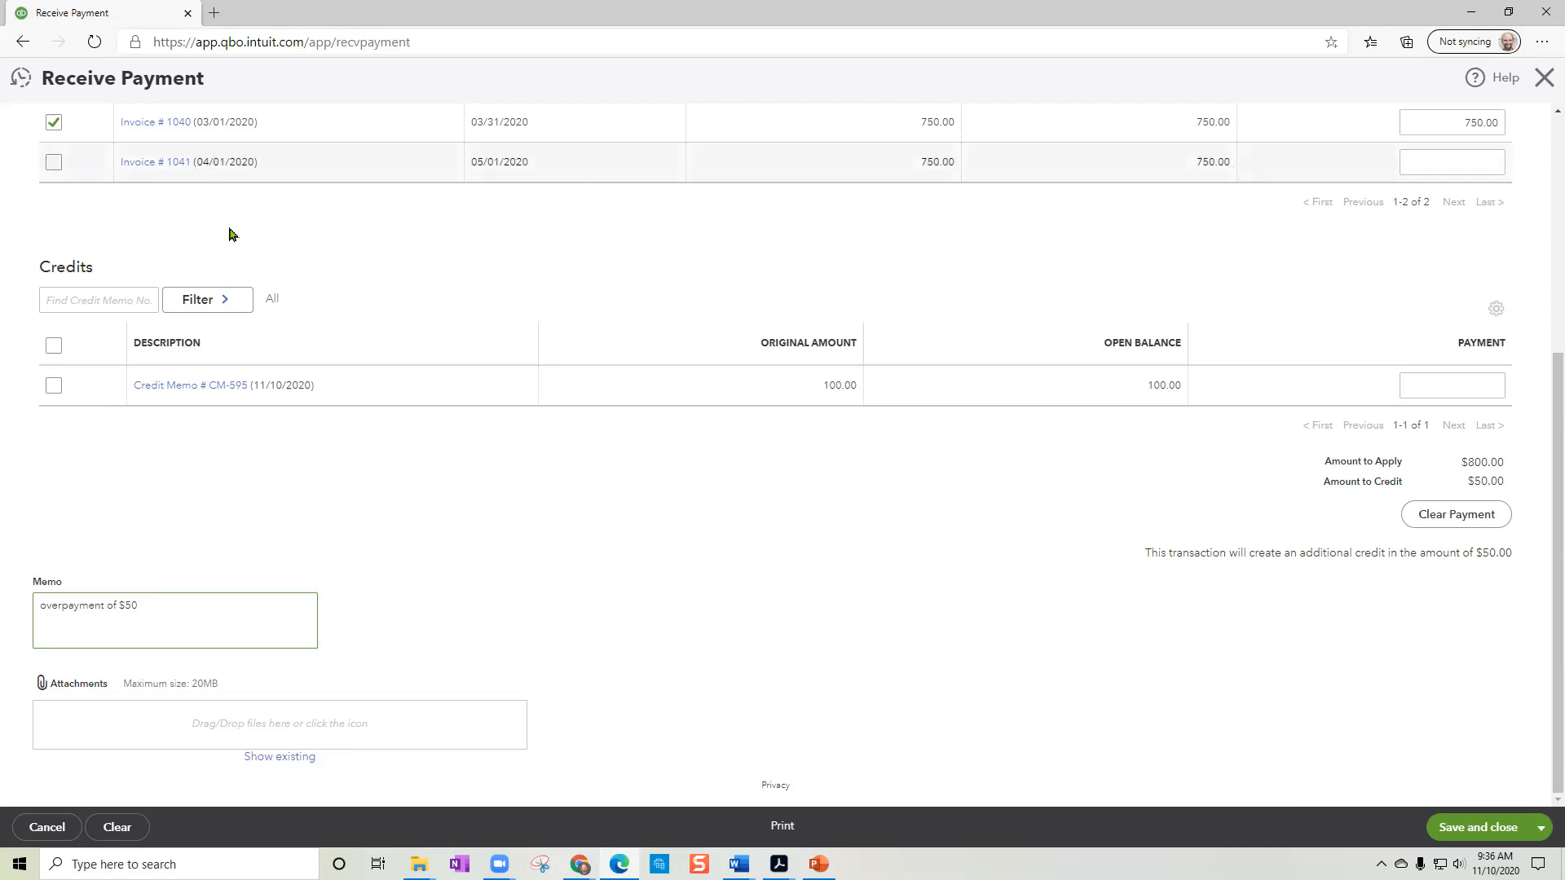
pyautogui.click(1450, 837)
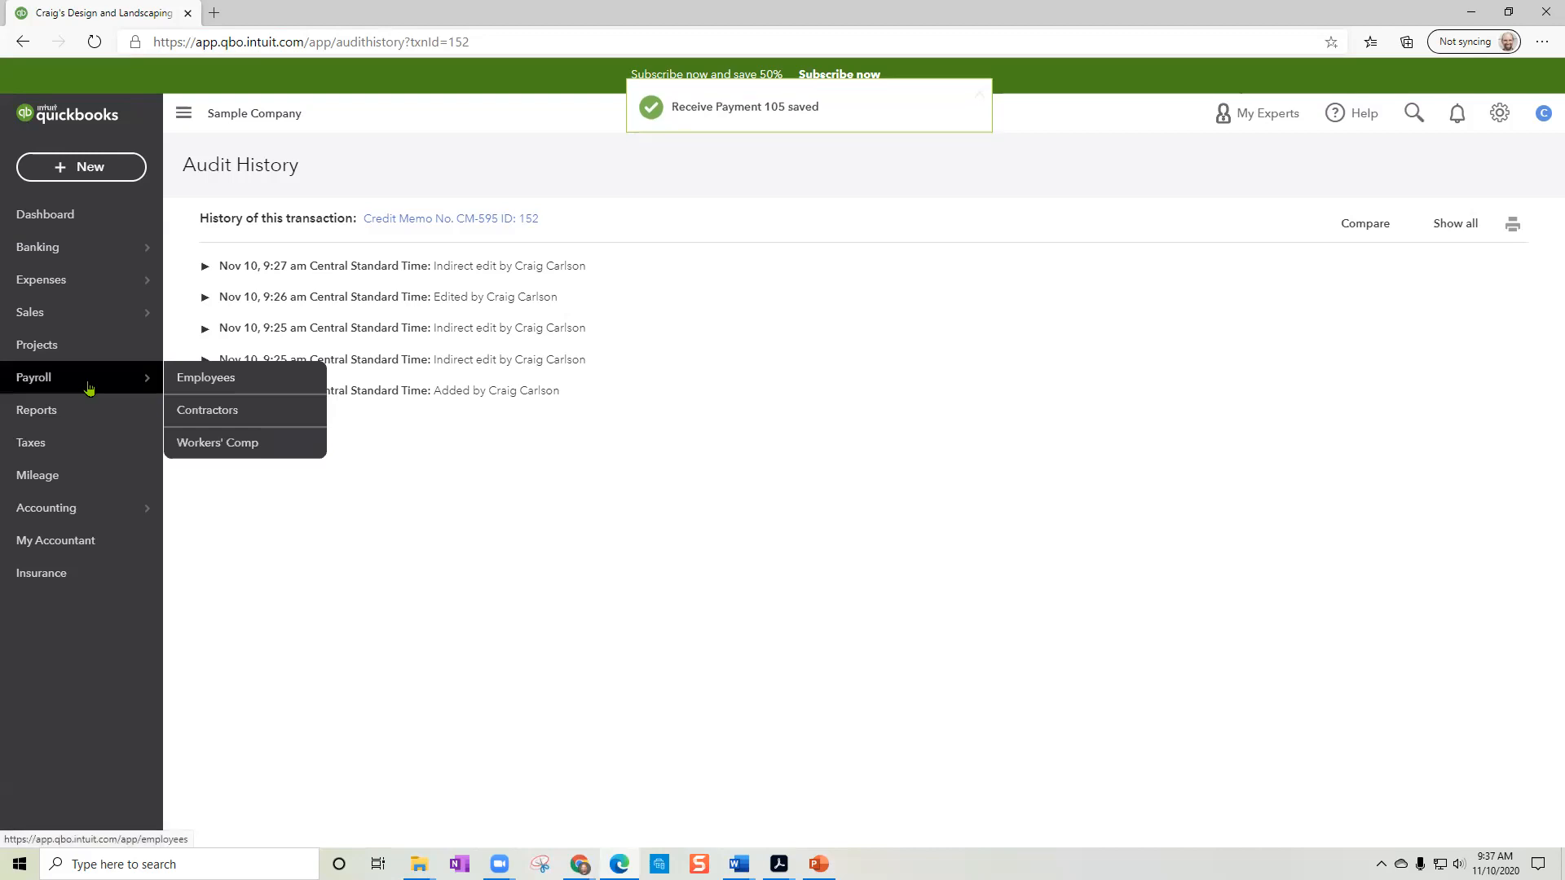
# Step: Reopen the accounts receivable aging summary and review the transactions behind the same customer's current amount
pyautogui.click(157, 425)
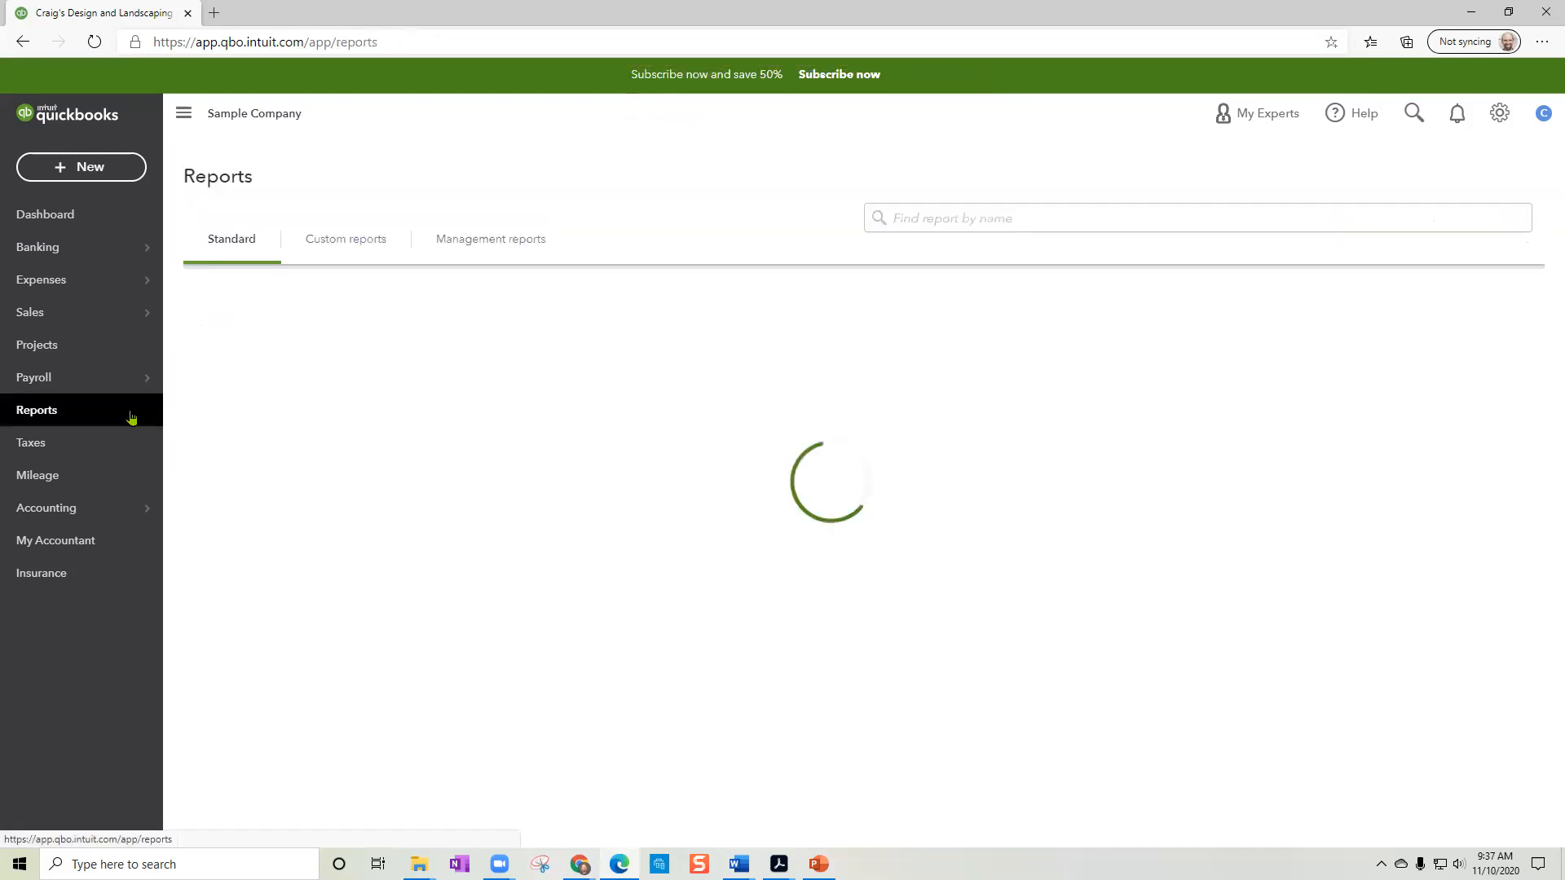
pyautogui.click(297, 360)
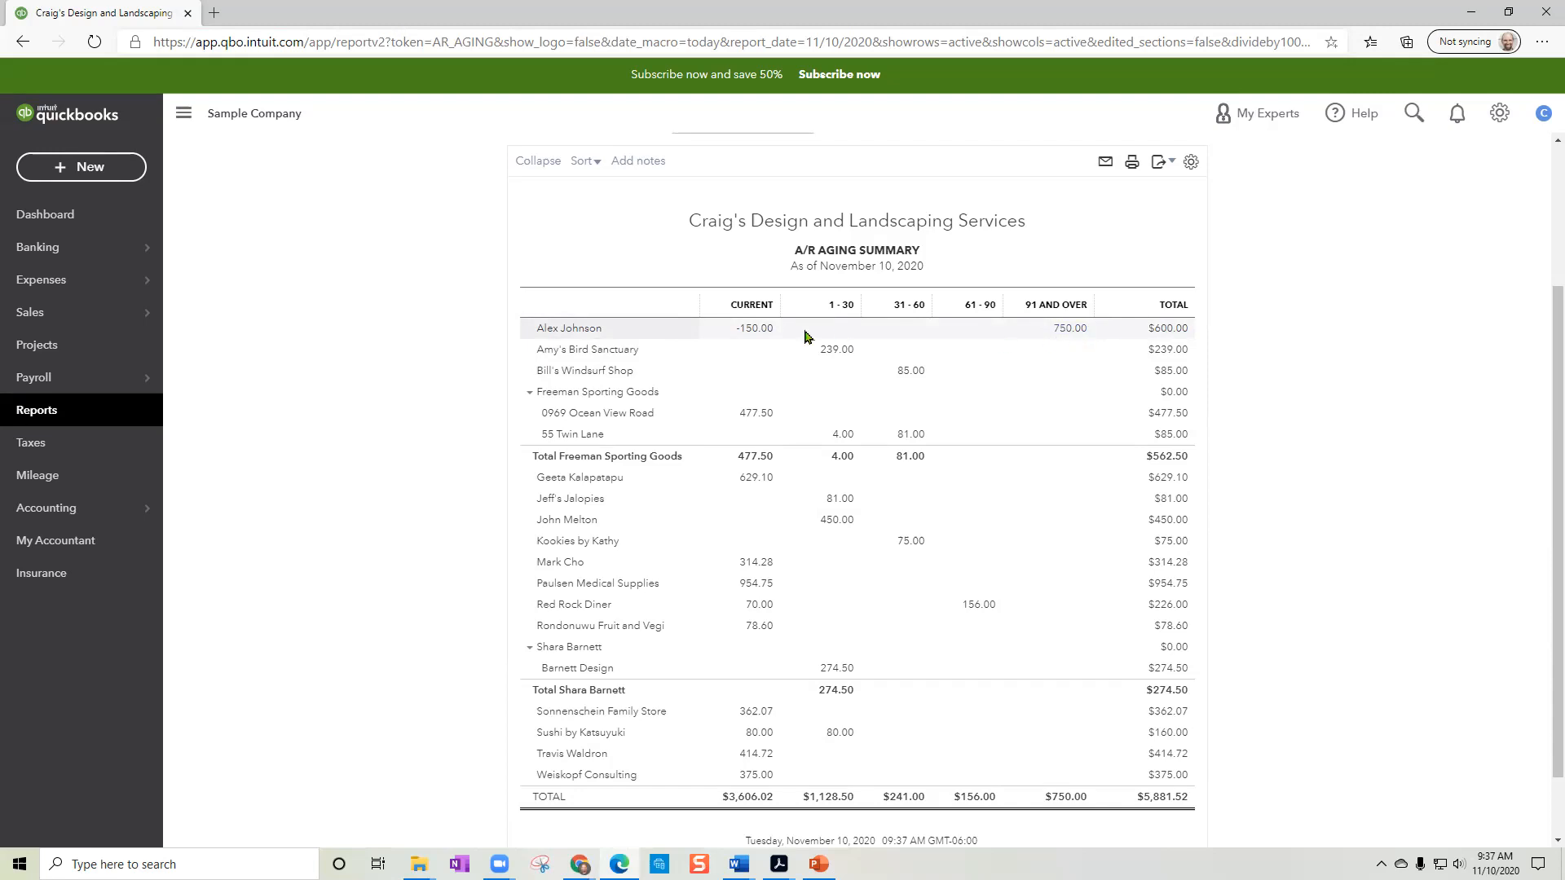
pyautogui.click(757, 328)
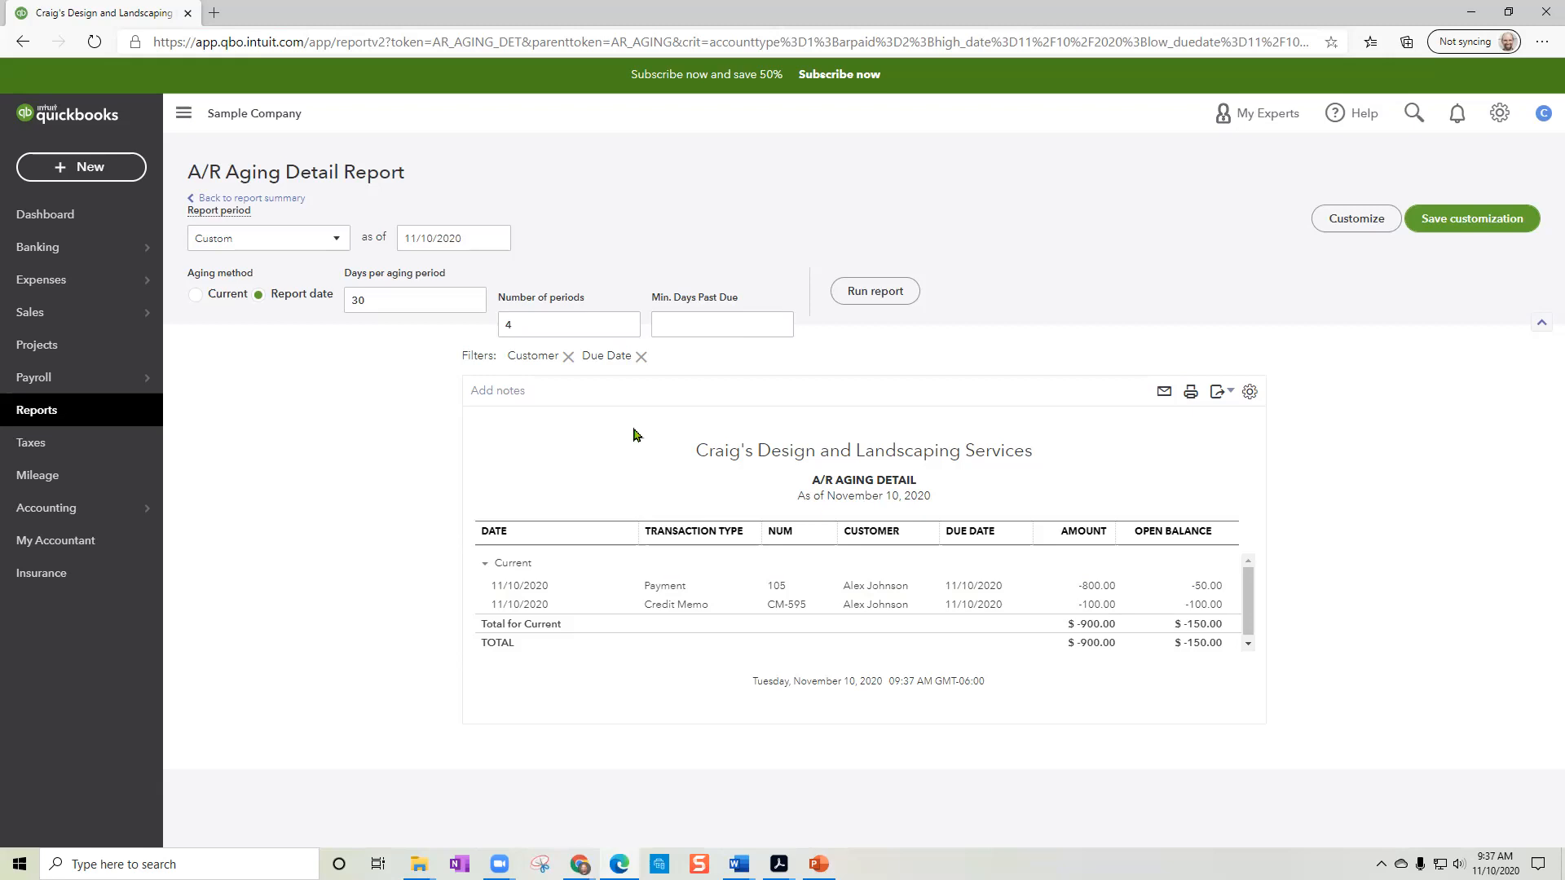
pyautogui.click(151, 418)
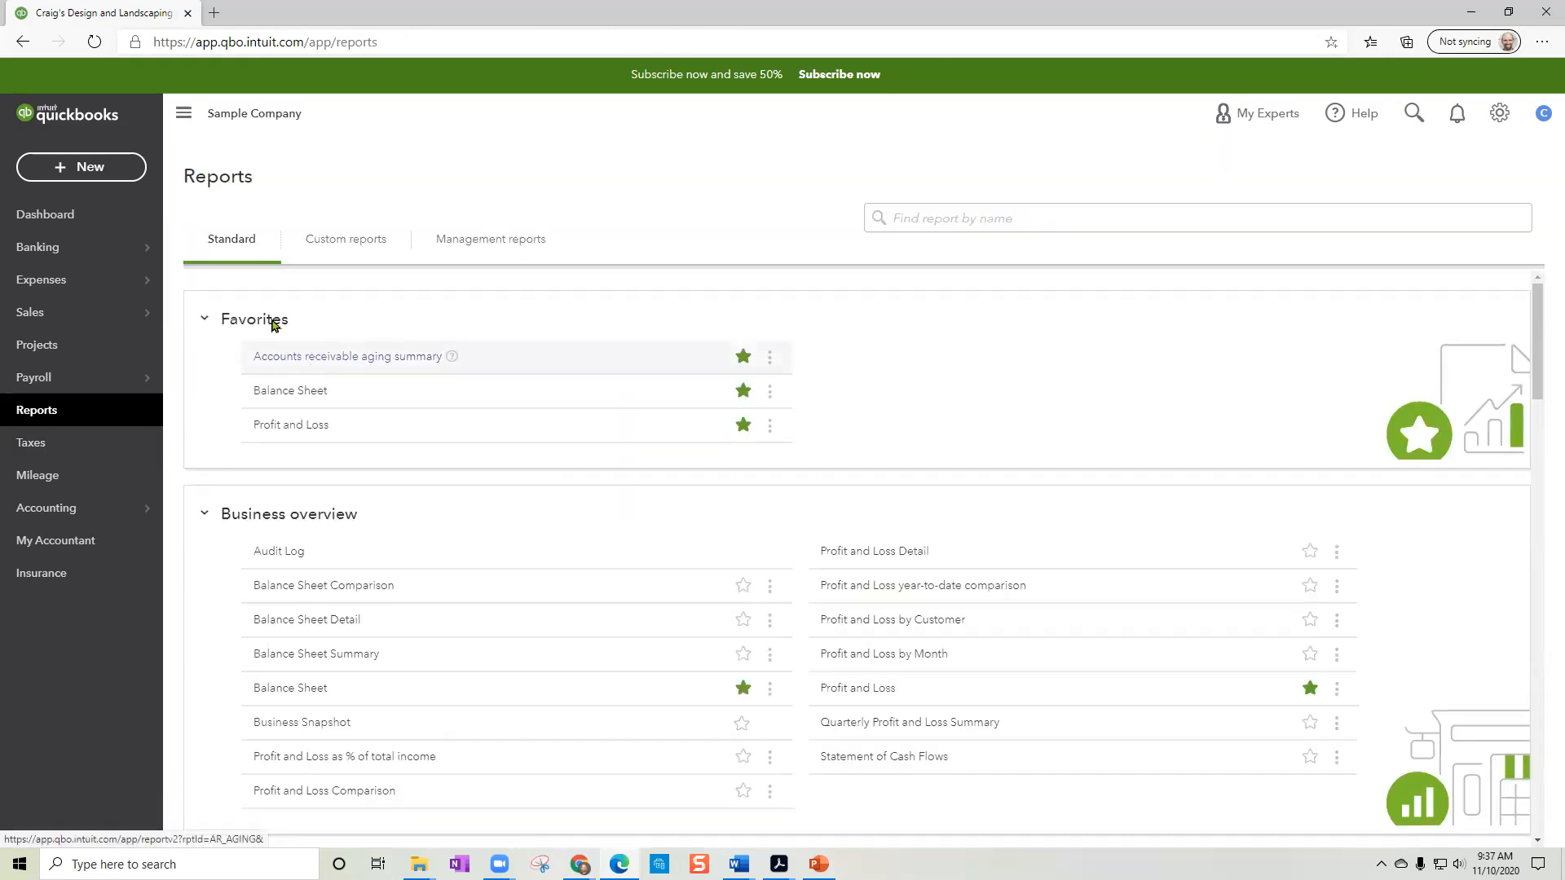
# Step: Create a statement for only the customer who made the overpayment and open its print preview
pyautogui.click(98, 170)
pyautogui.click(682, 352)
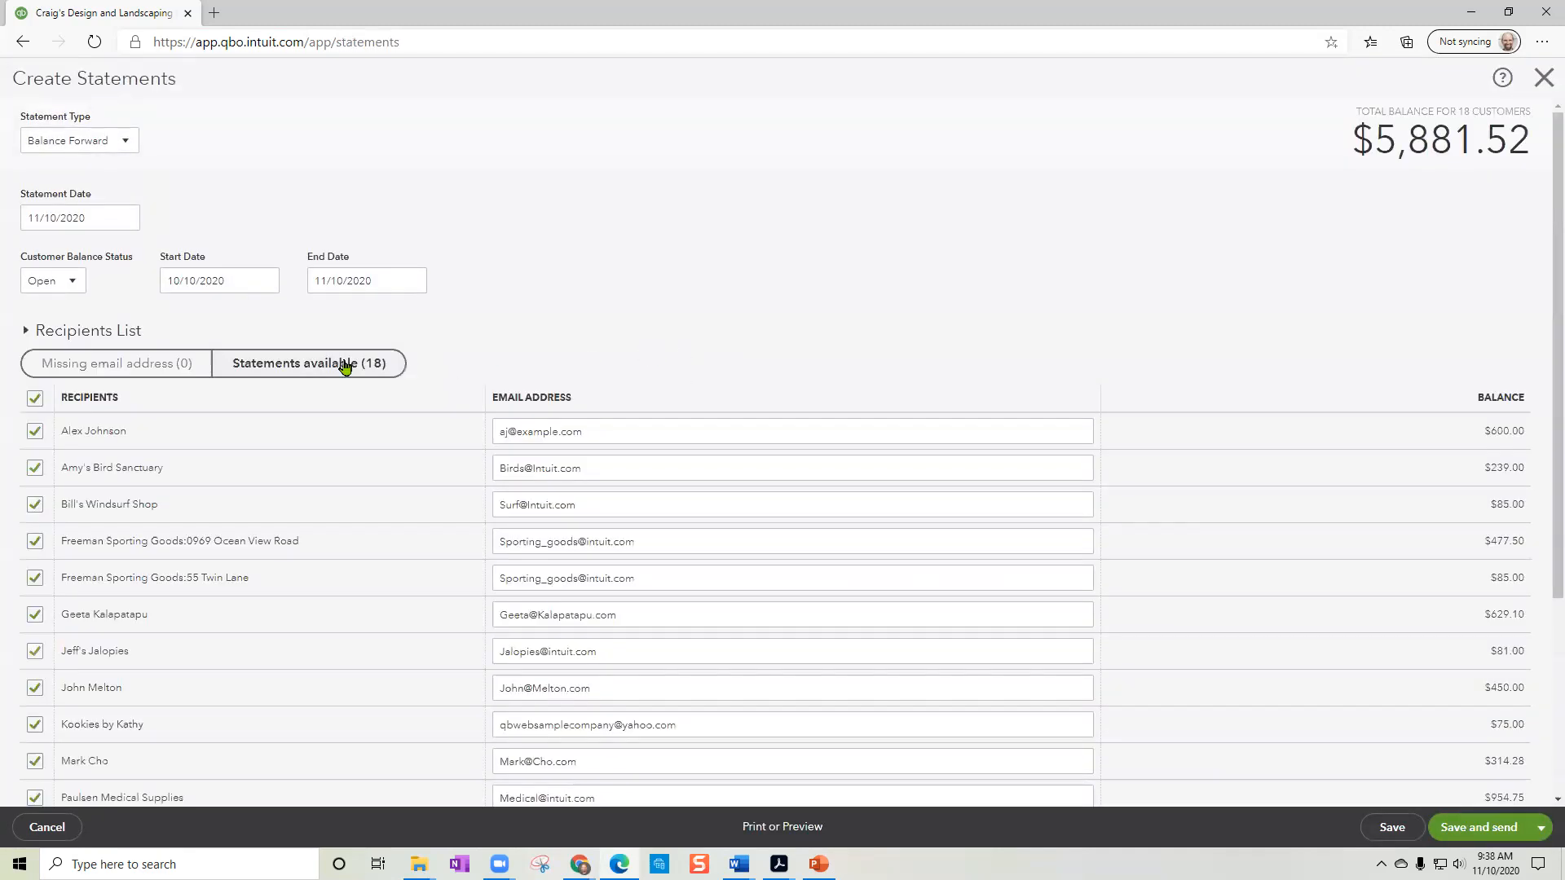
pyautogui.click(34, 398)
pyautogui.click(34, 431)
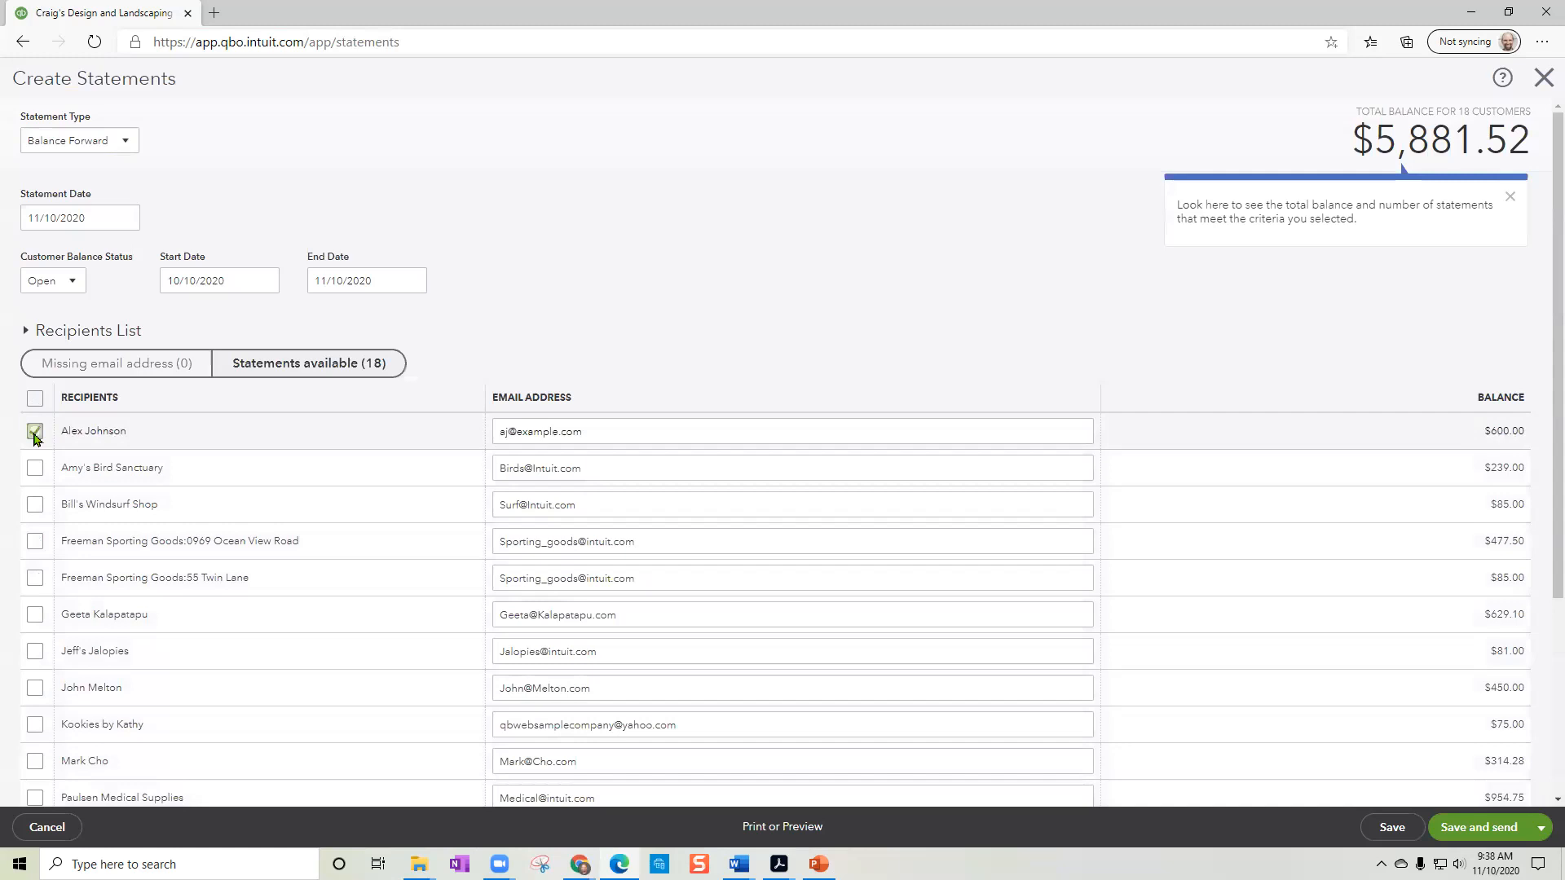
pyautogui.click(819, 829)
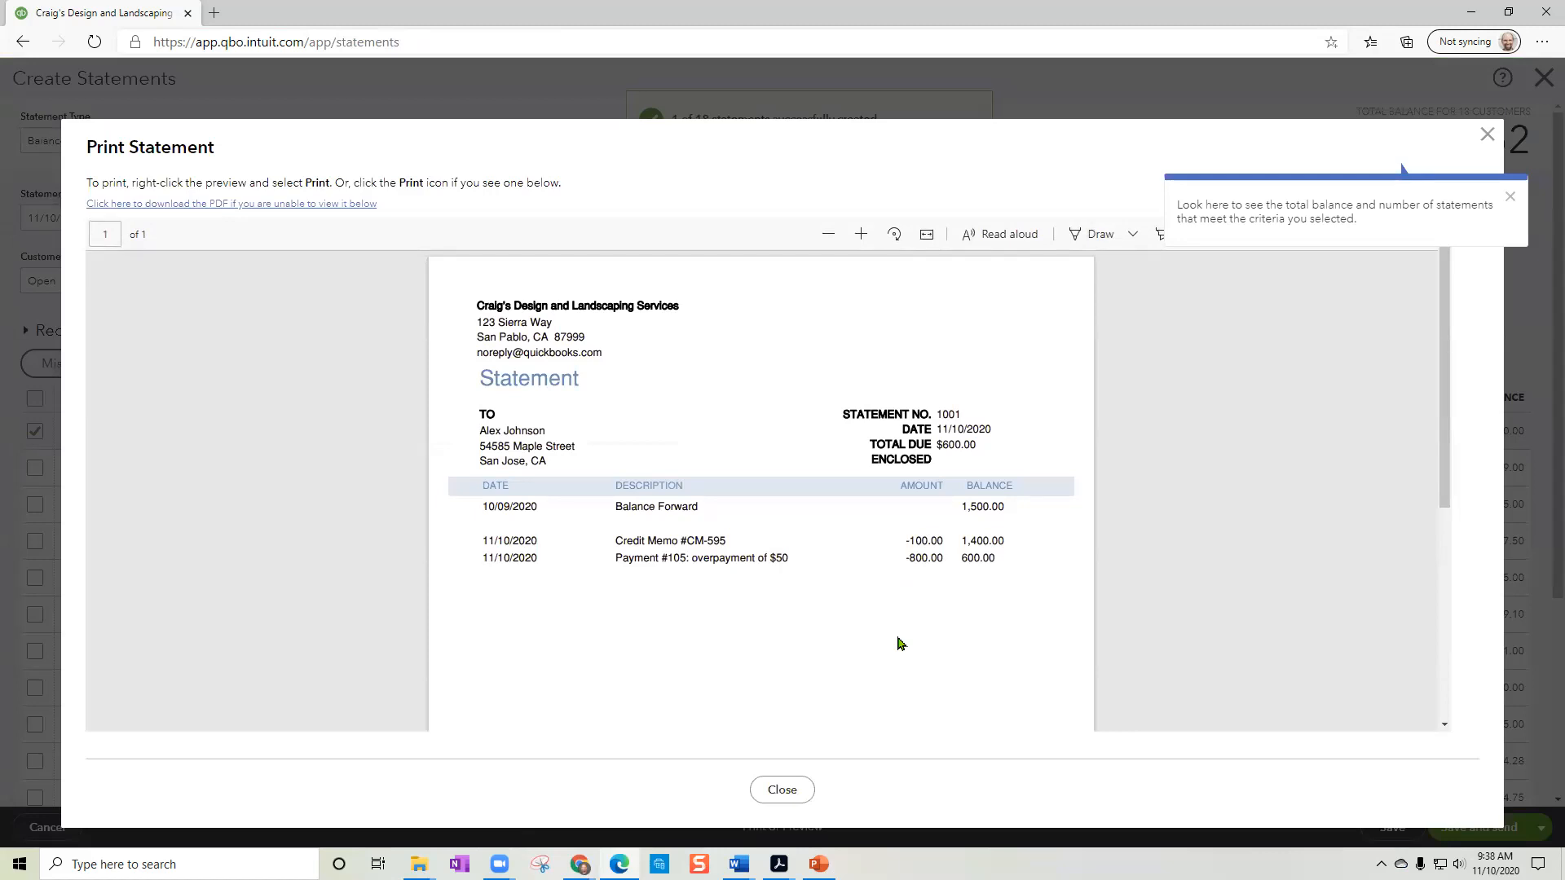
# Step: Mark the balance forward amount, its date and the overpayment line in ink on the statement preview, and close the statement
pyautogui.click(1093, 238)
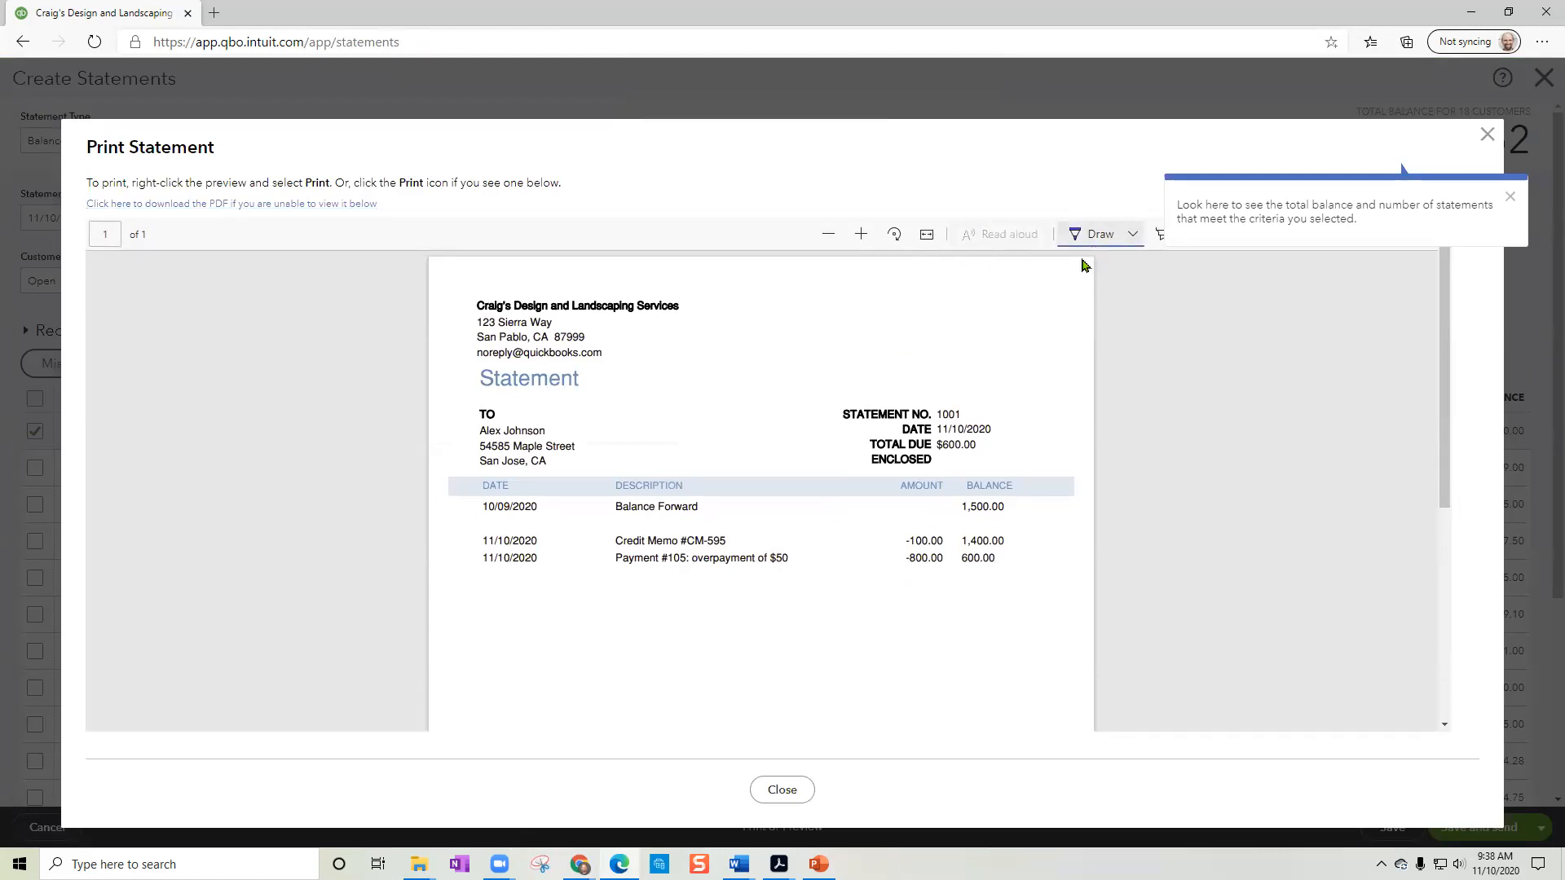
pyautogui.moveTo(960, 494)
pyautogui.mouseDown()
pyautogui.moveTo(967, 520)
pyautogui.moveTo(950, 483)
pyautogui.mouseUp()
pyautogui.moveTo(581, 510); pyautogui.dragTo(551, 523)
pyautogui.moveTo(699, 573); pyautogui.dragTo(799, 576)
pyautogui.moveTo(736, 537)
pyautogui.mouseDown()
pyautogui.moveTo(818, 547)
pyautogui.moveTo(805, 576)
pyautogui.mouseUp()
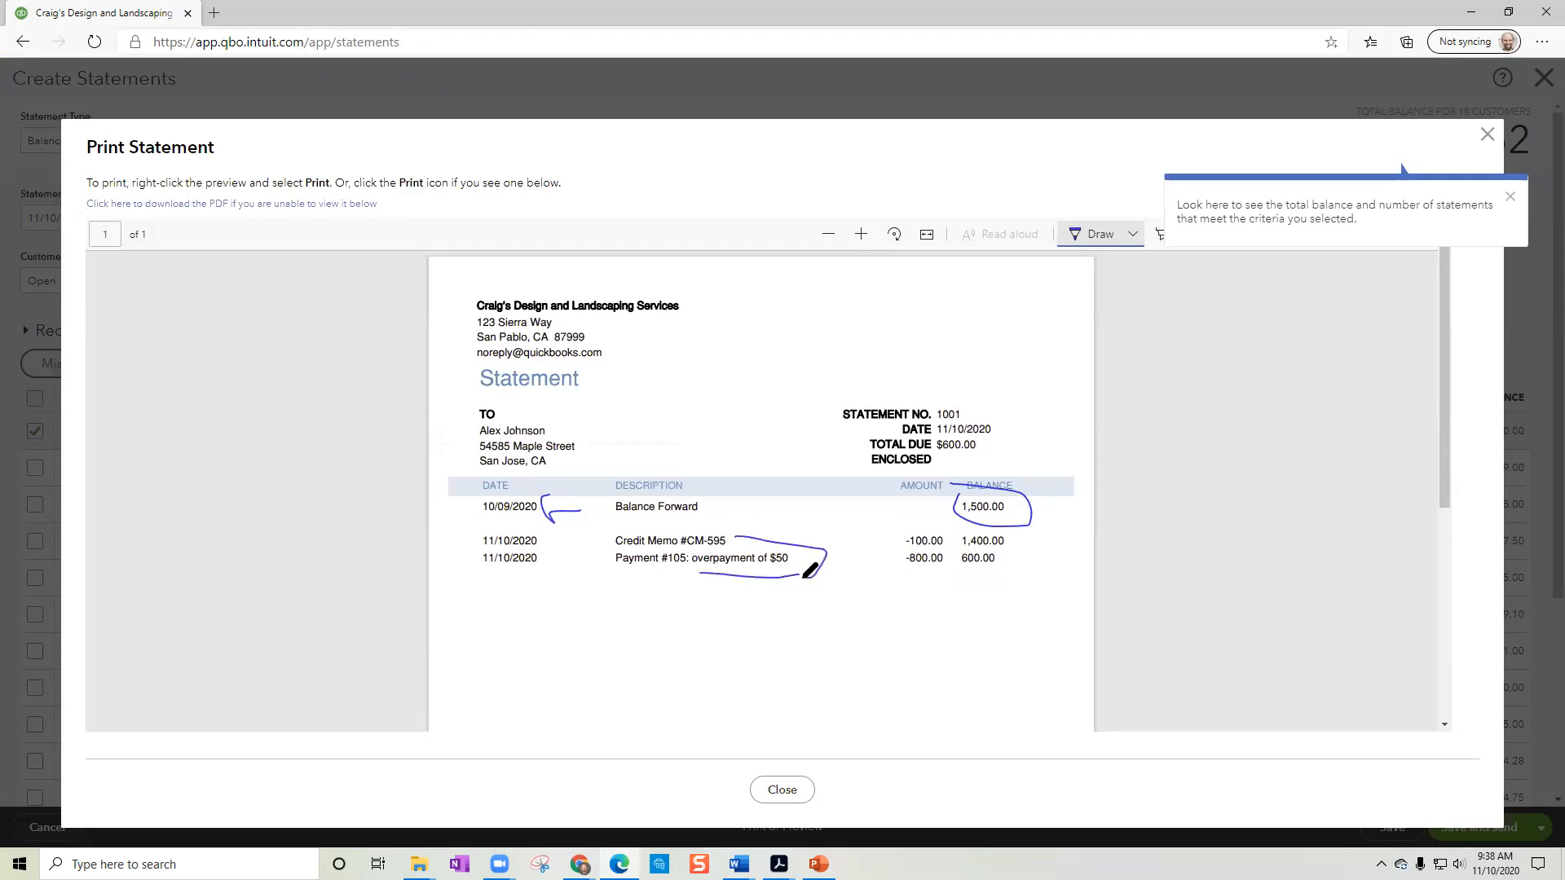
pyautogui.click(1487, 136)
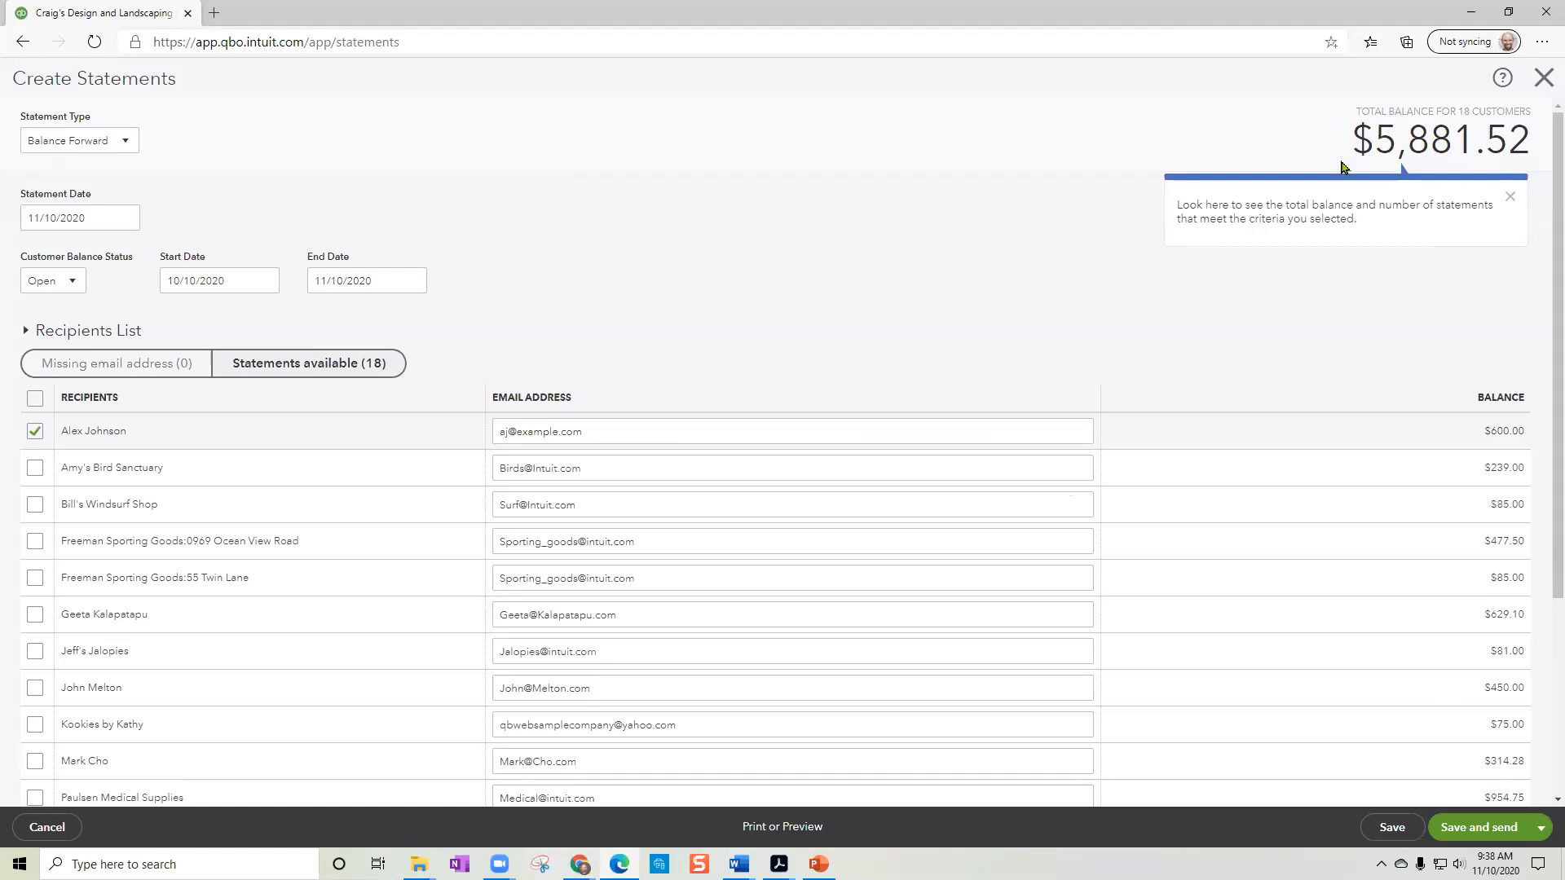
pyautogui.click(1544, 79)
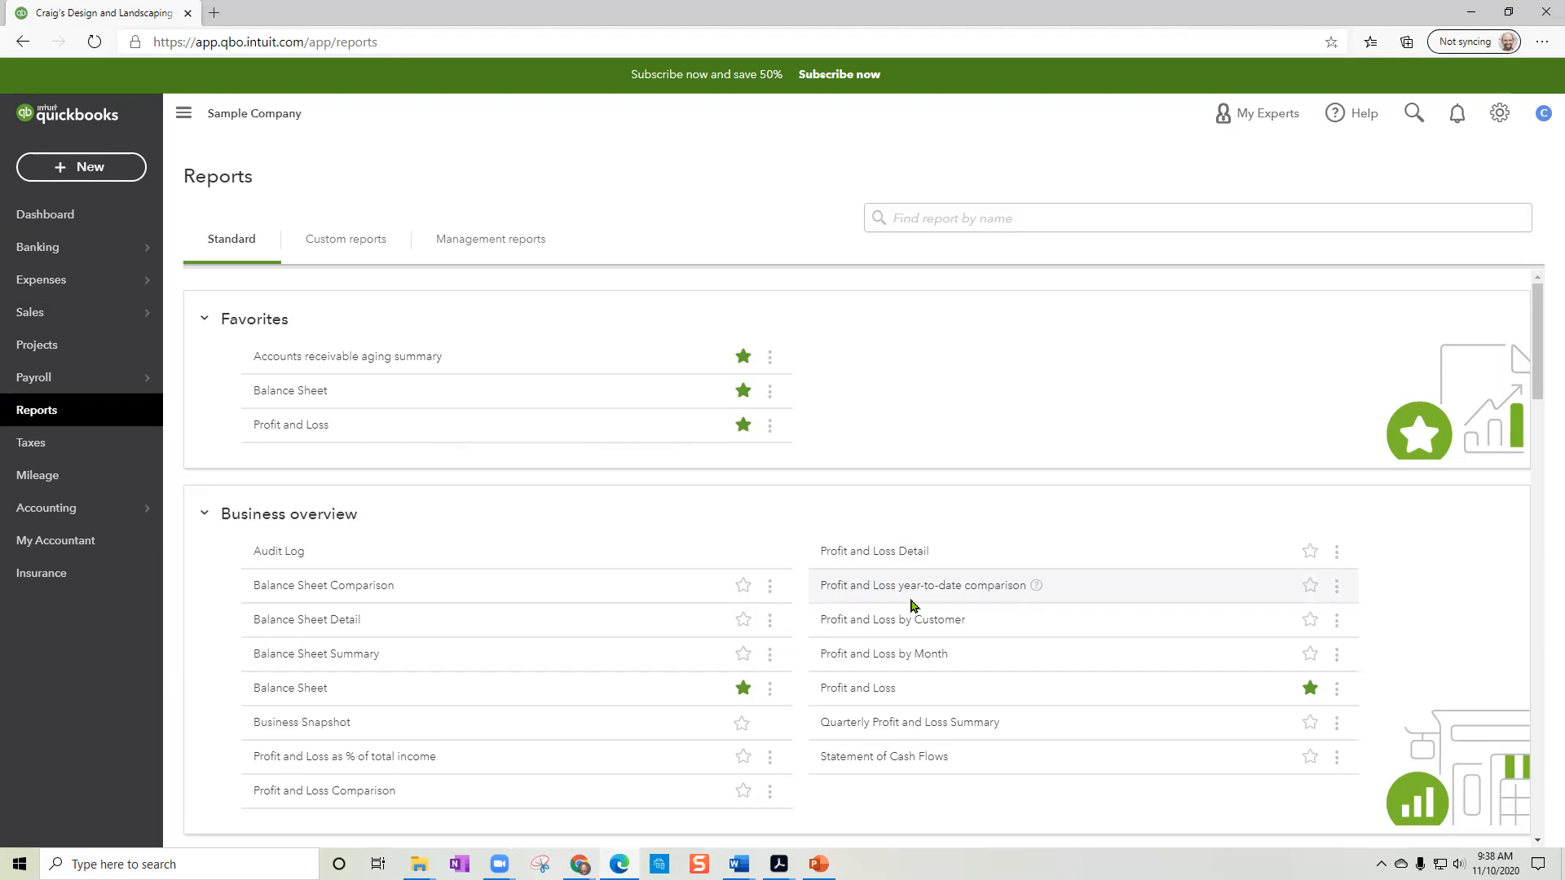
# Step: Open the advanced account settings, start editing the Automation section, and read the explanation for automatically applying credits
pyautogui.click(1500, 113)
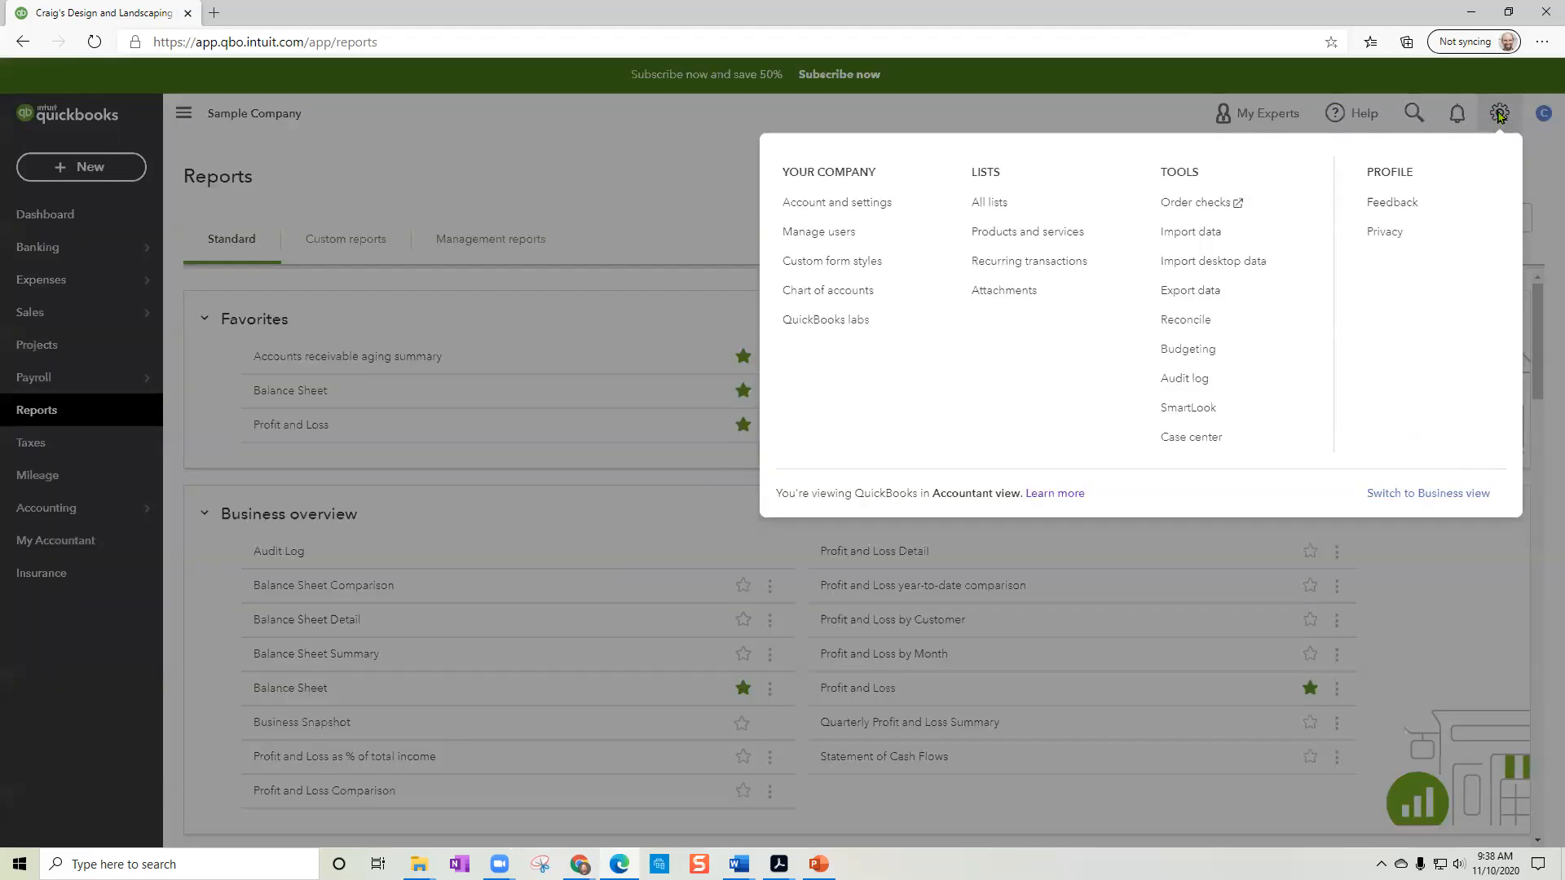
pyautogui.click(873, 206)
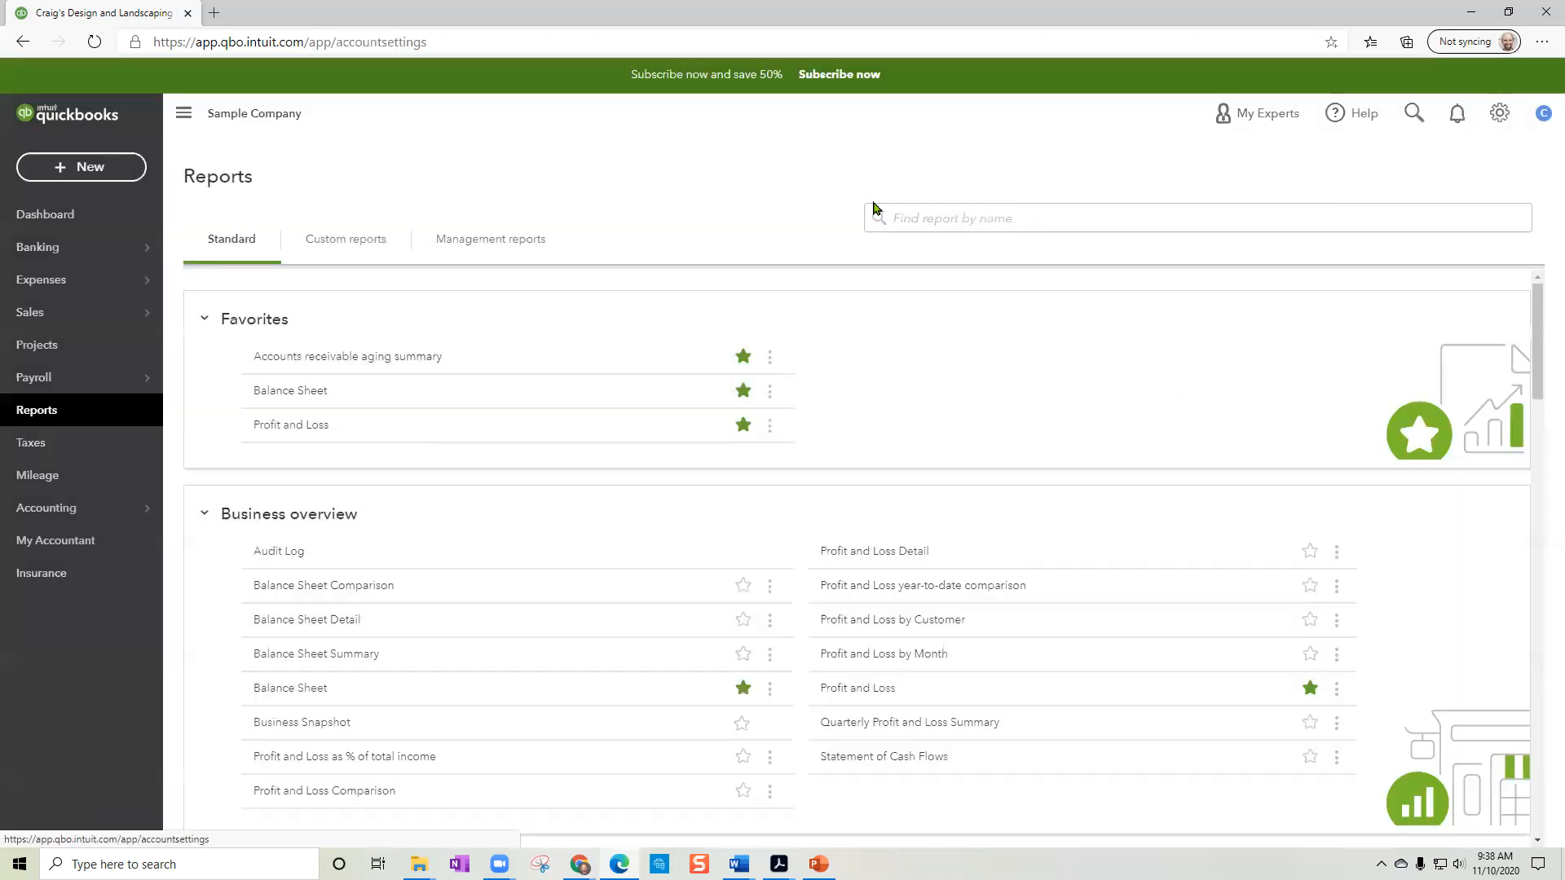
pyautogui.click(31, 290)
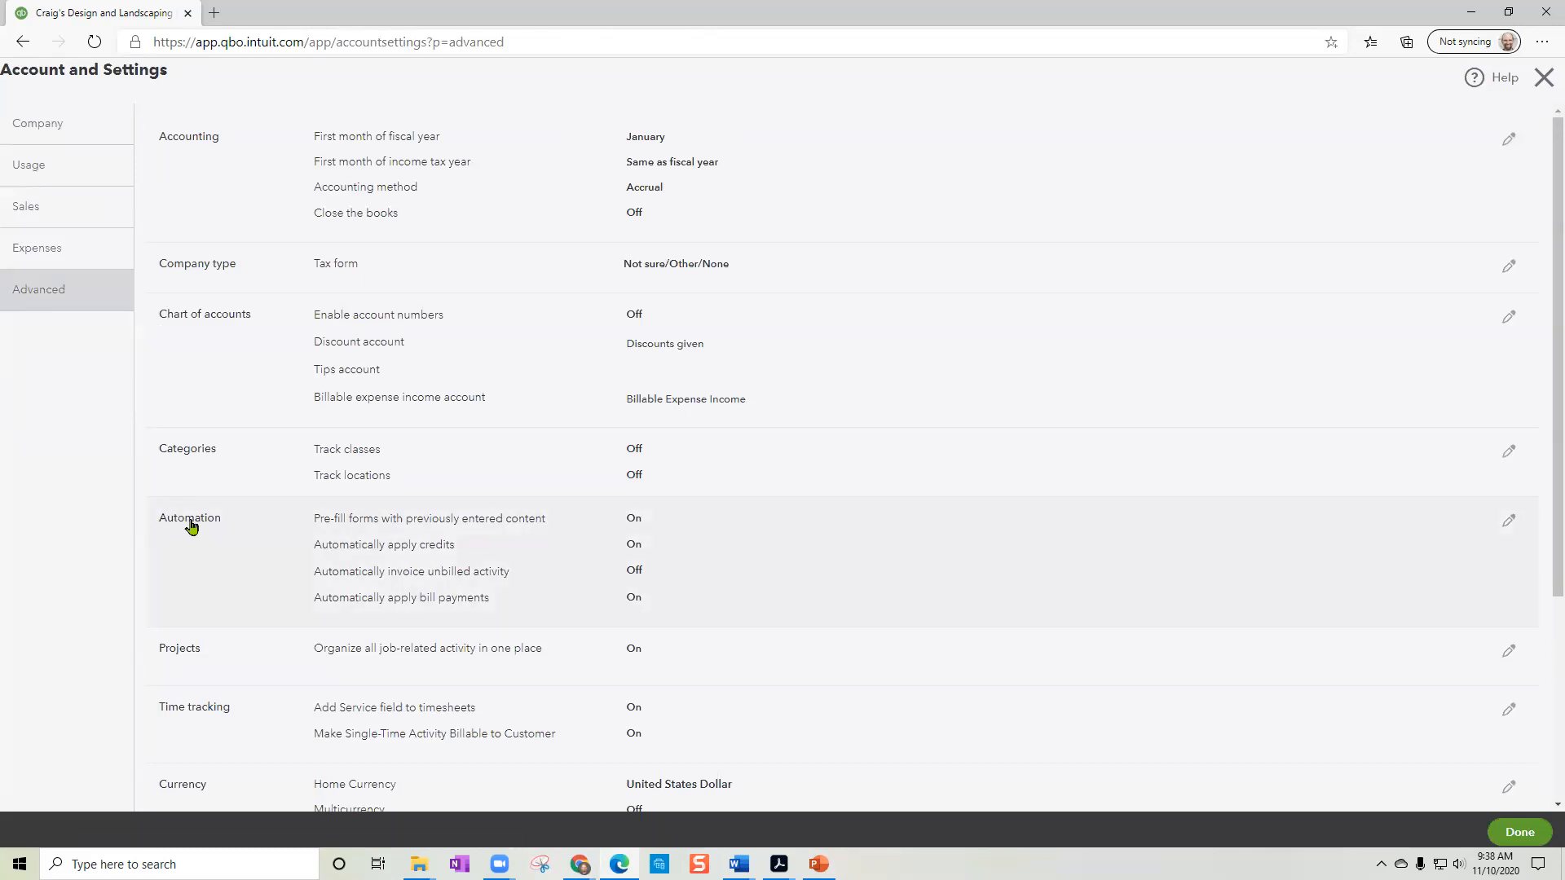
pyautogui.click(497, 550)
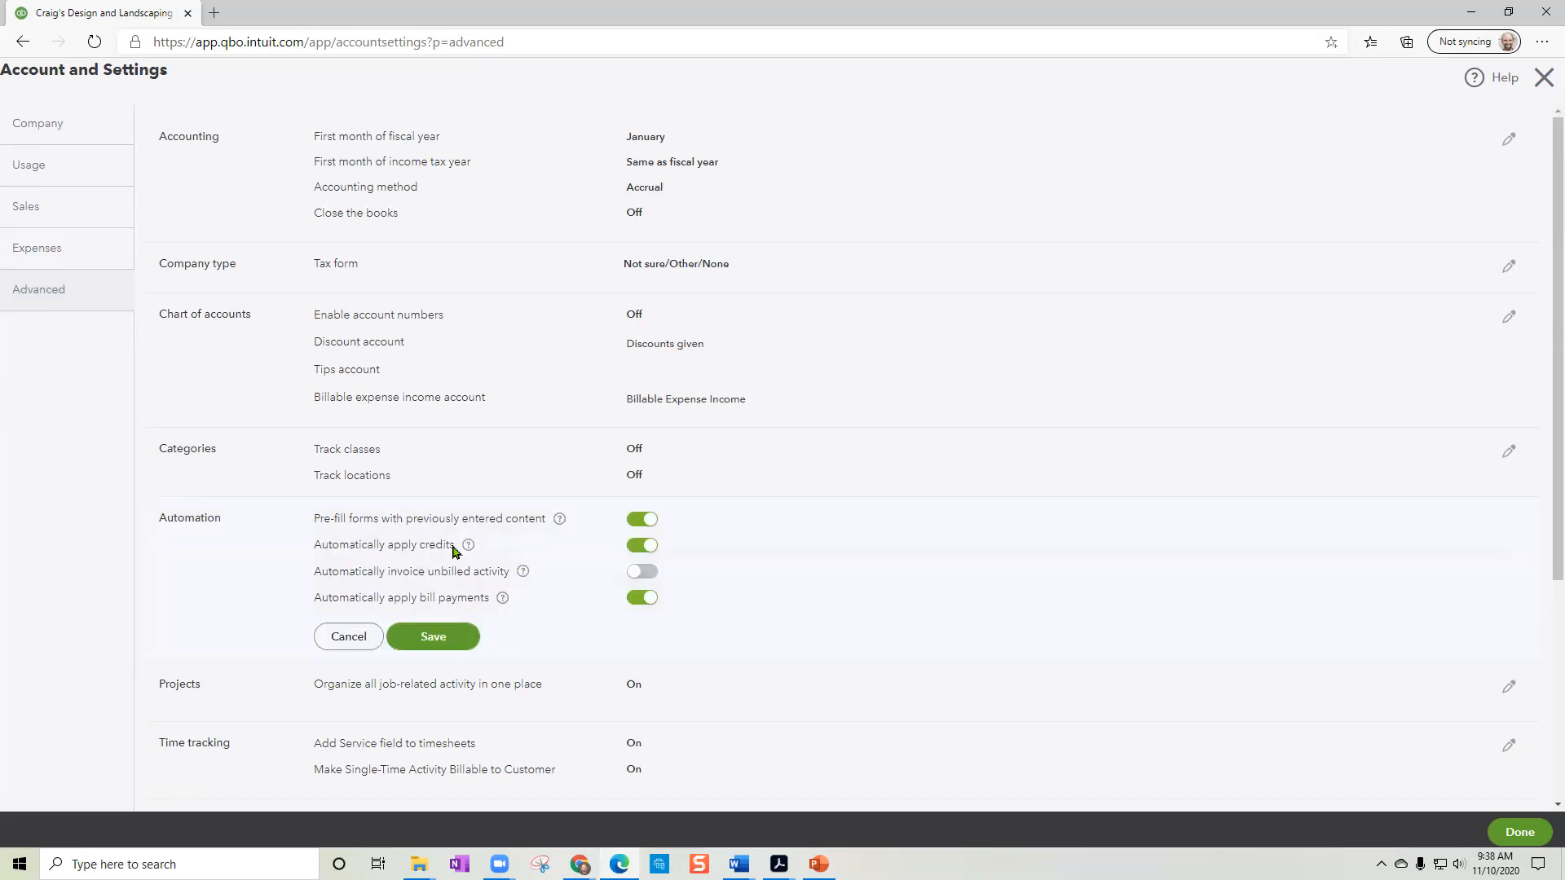
pyautogui.click(468, 547)
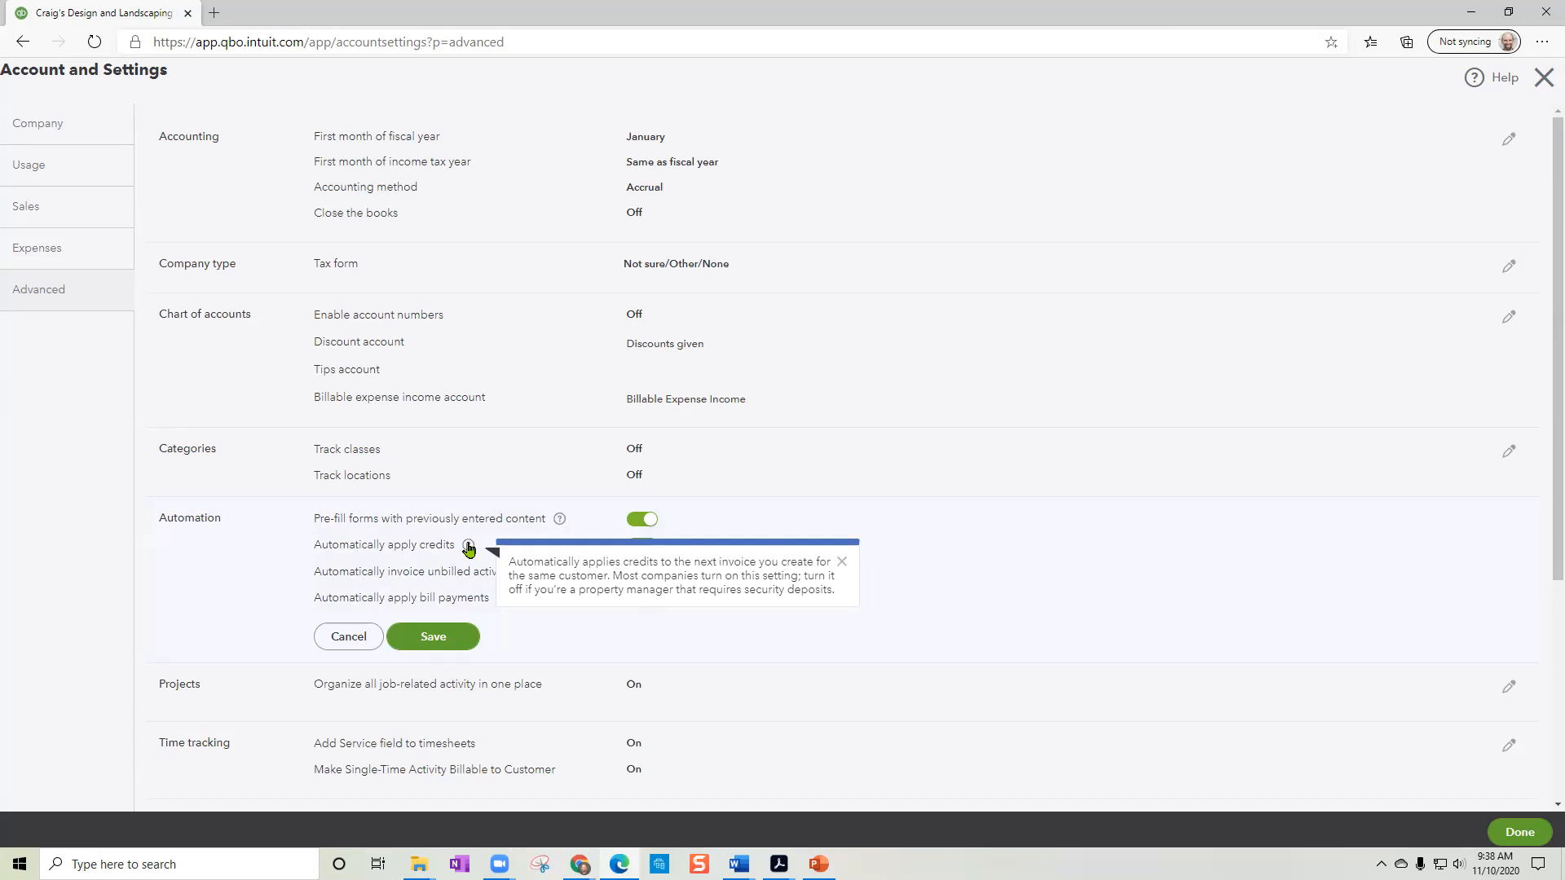
pyautogui.click(842, 561)
# Step: Turn off automatically applying credits, save the Automation settings, and leave the account settings
pyautogui.click(636, 549)
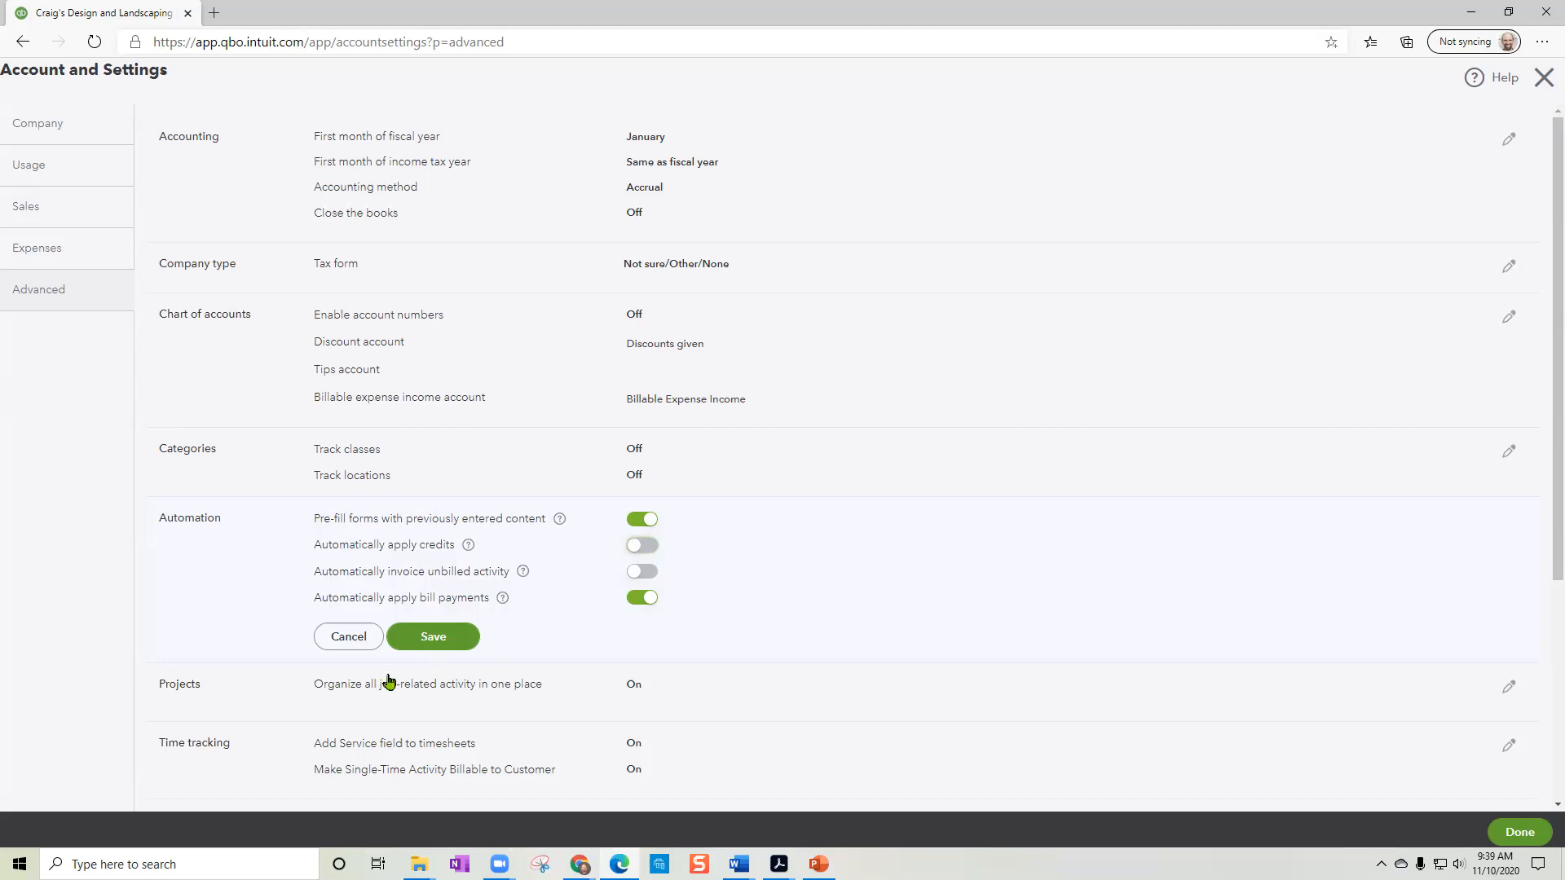
pyautogui.click(426, 639)
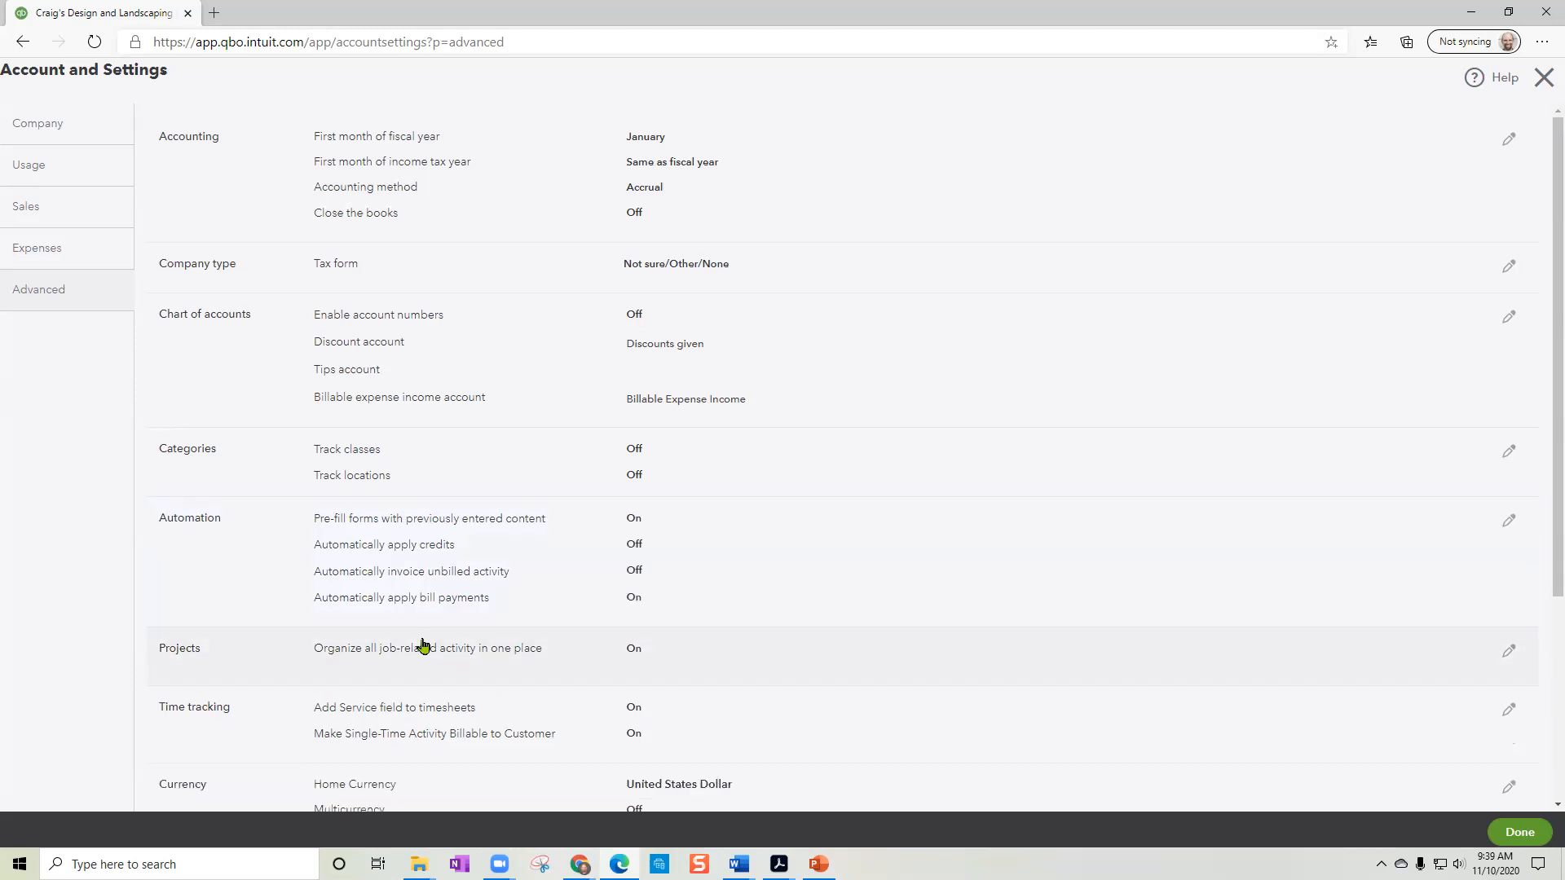
pyautogui.click(1518, 831)
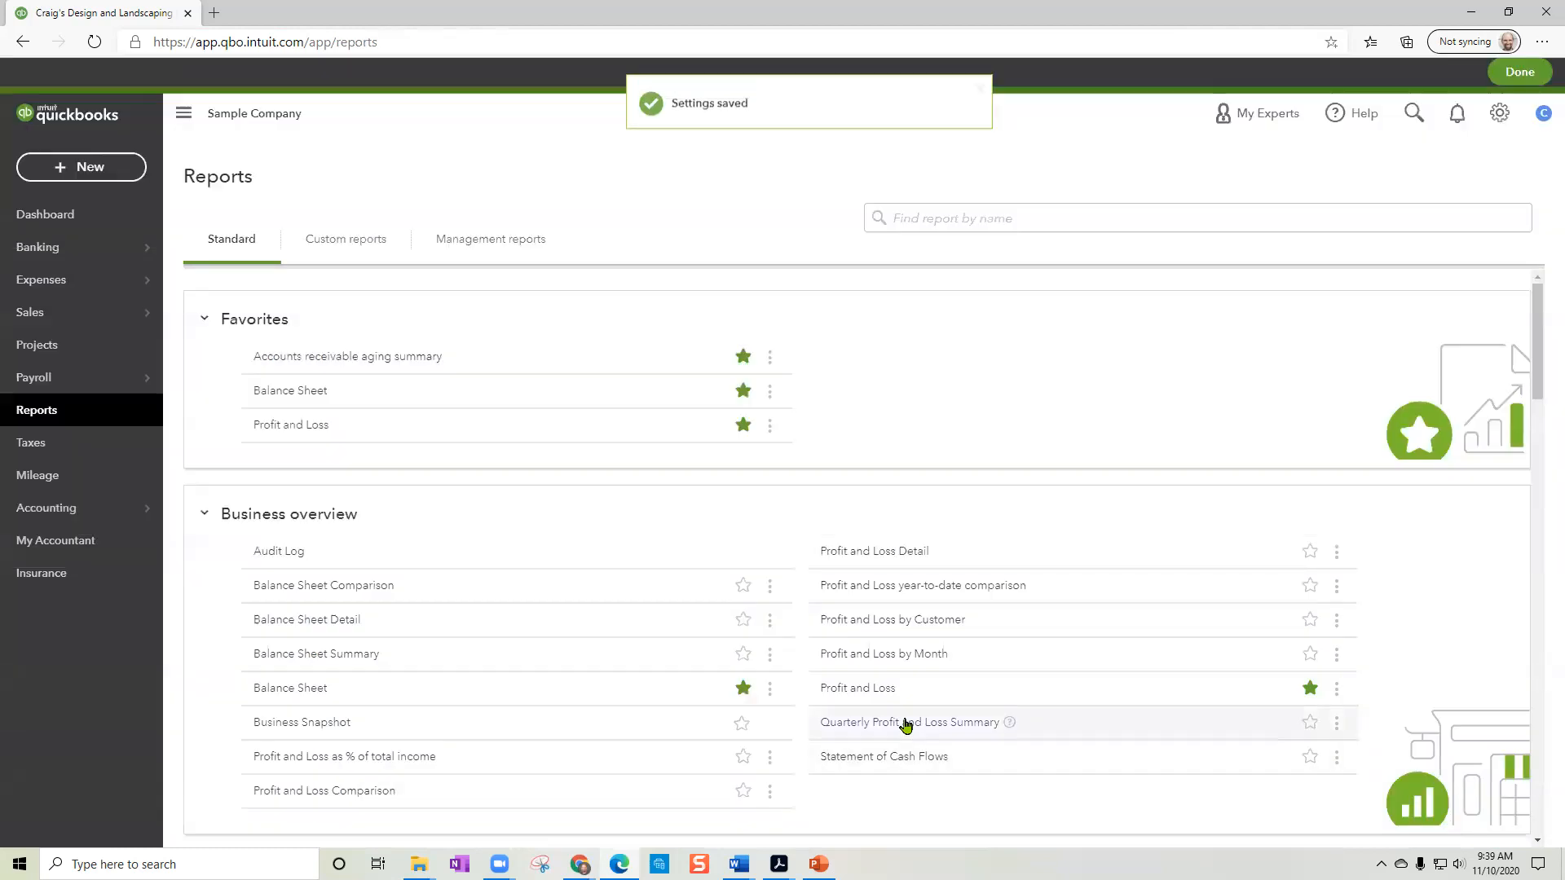
# Step: Start a new received payment for the same customer, with payment method Check and reference number 106
pyautogui.click(123, 169)
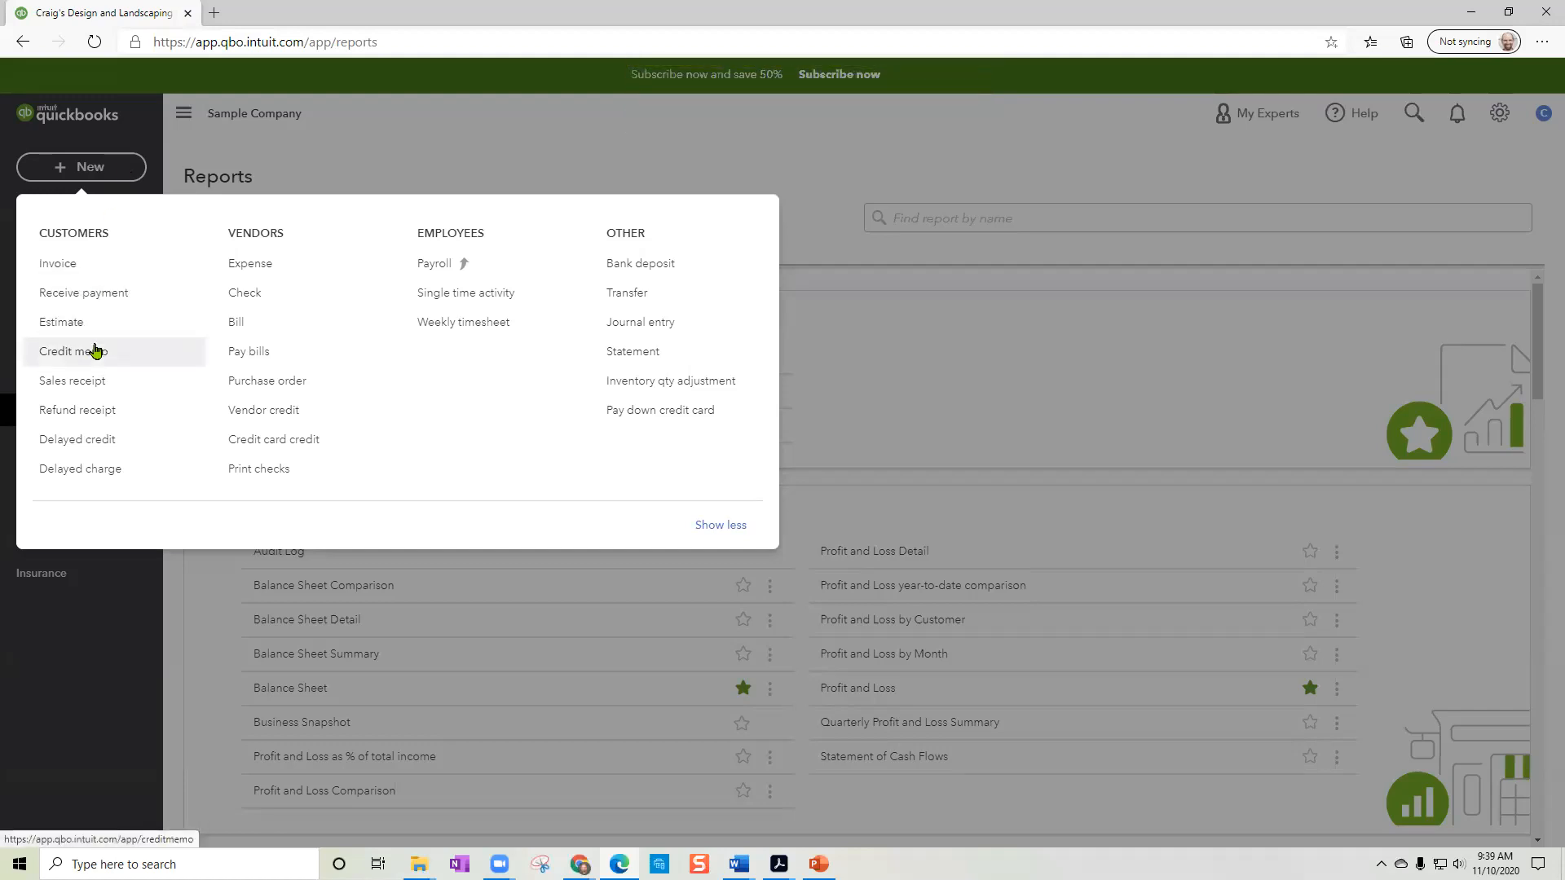
pyautogui.click(94, 293)
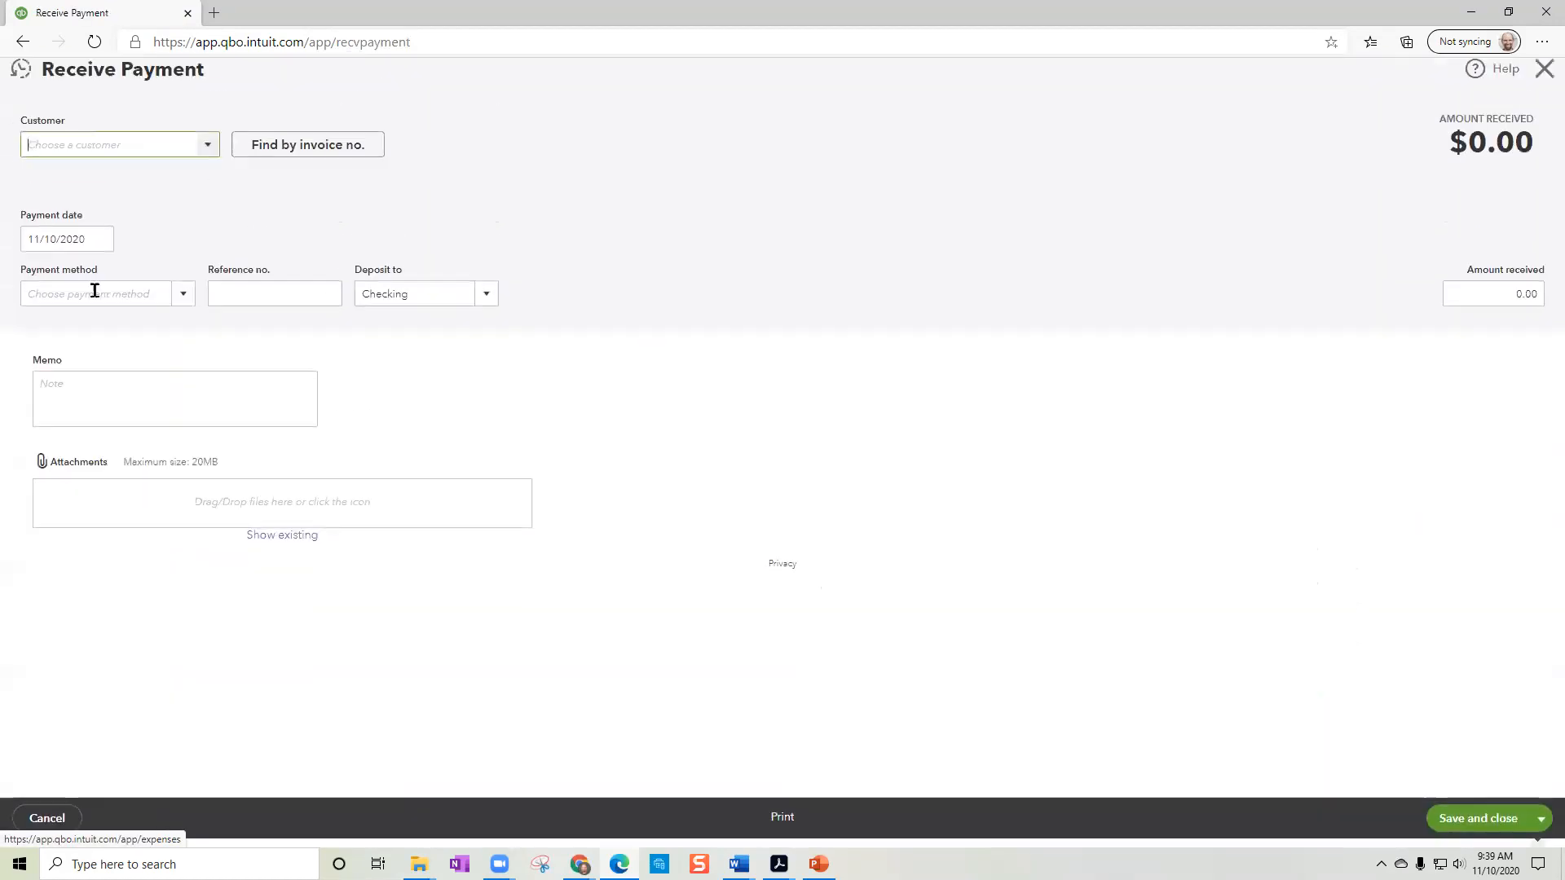
pyautogui.click(208, 154)
pyautogui.click(137, 211)
pyautogui.click(181, 301)
pyautogui.click(45, 416)
pyautogui.click(240, 299)
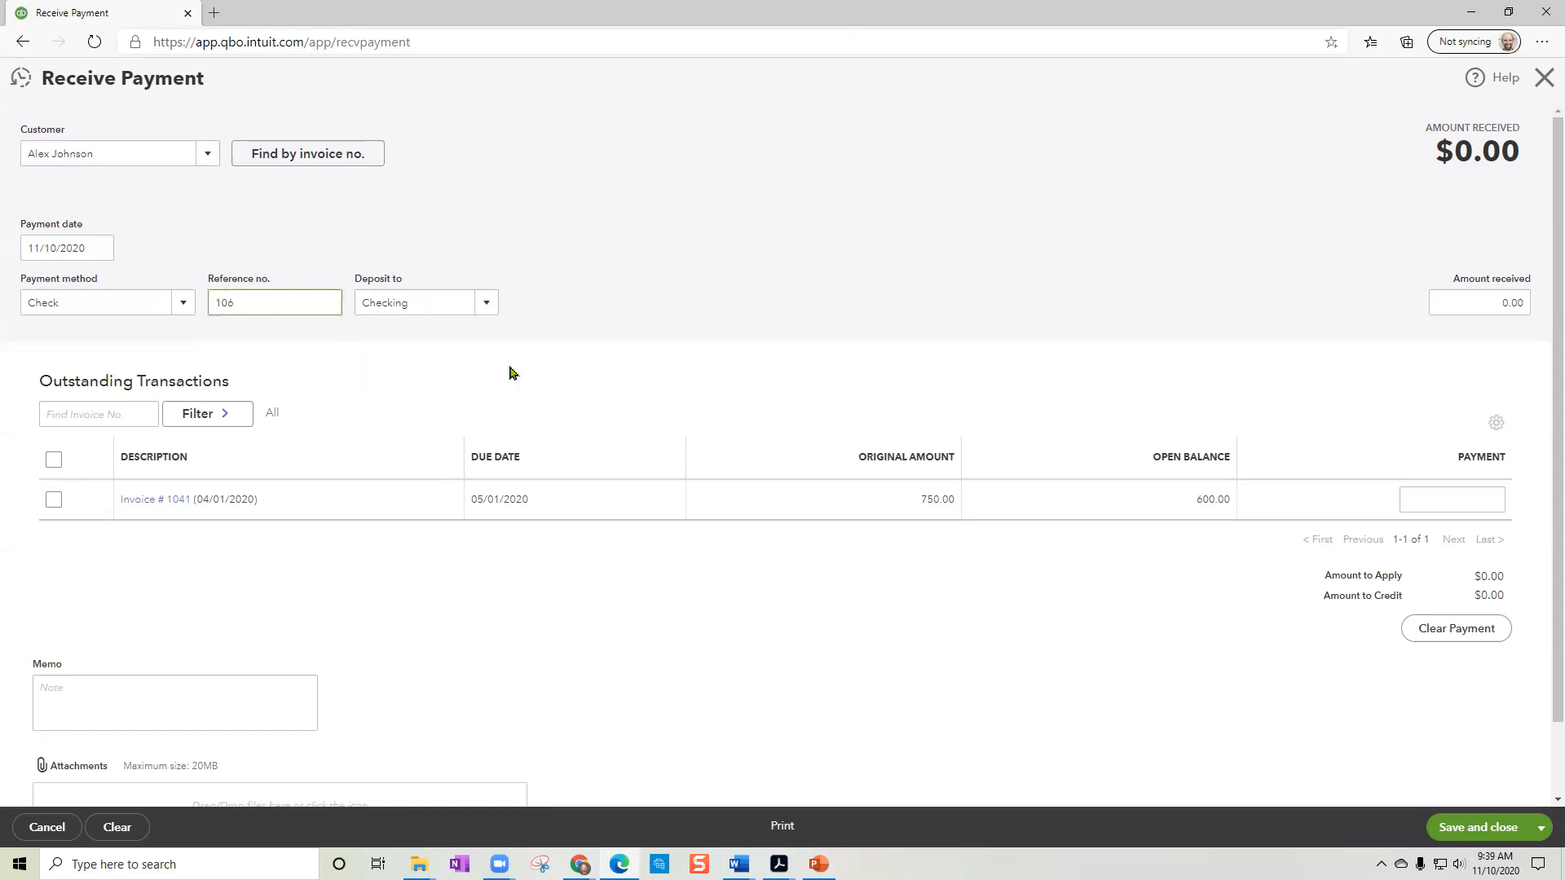
# Step: Compare with the original amount of invoice 1041 and set the amount received to 800
pyautogui.click(1507, 299)
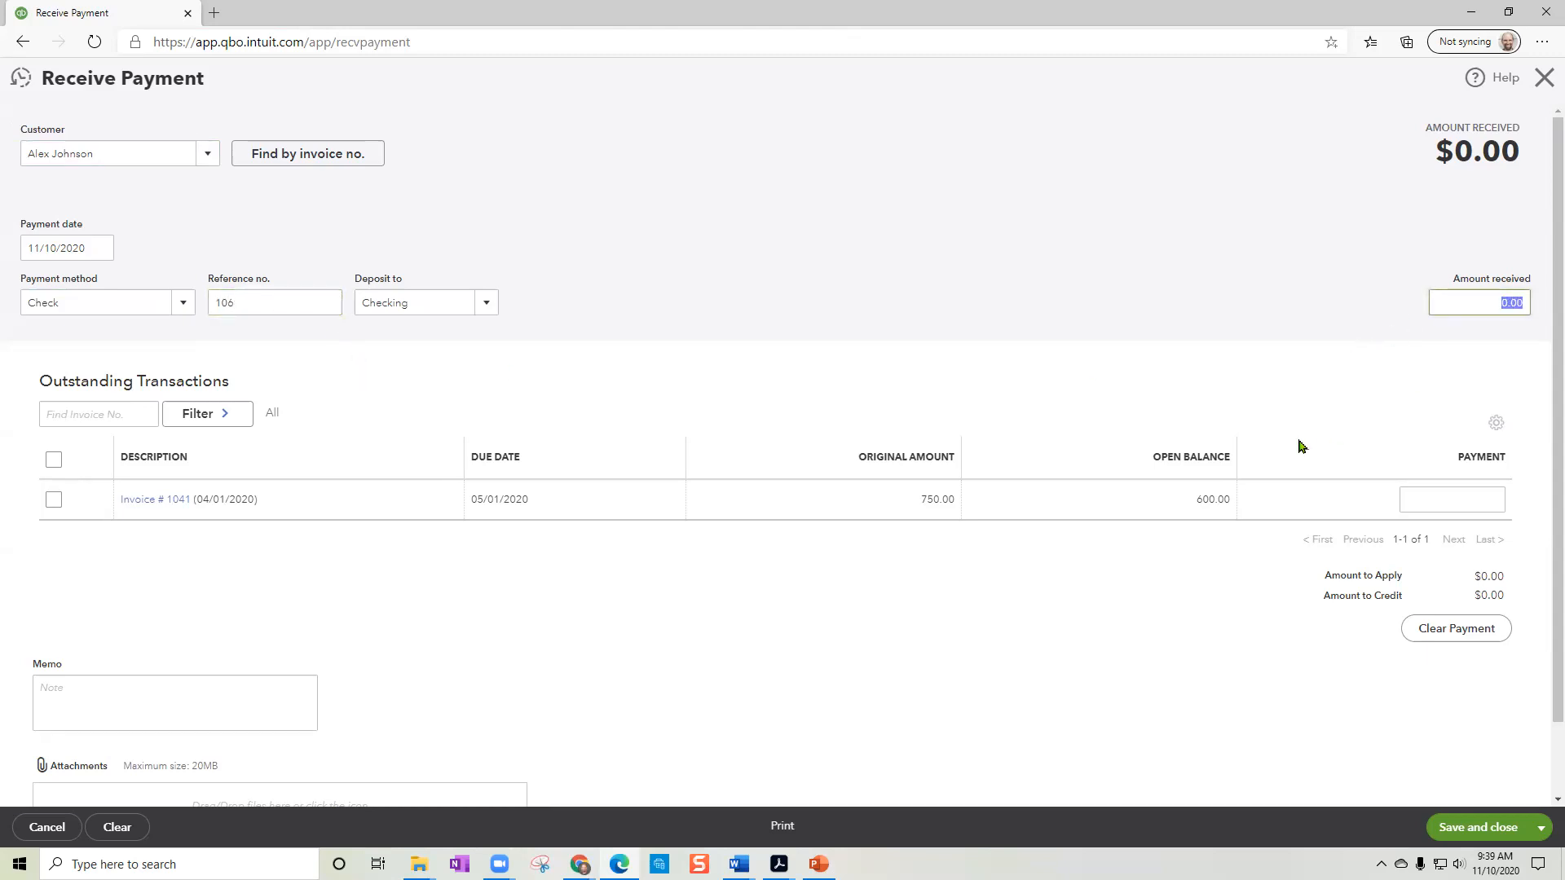
pyautogui.doubleClick(927, 498)
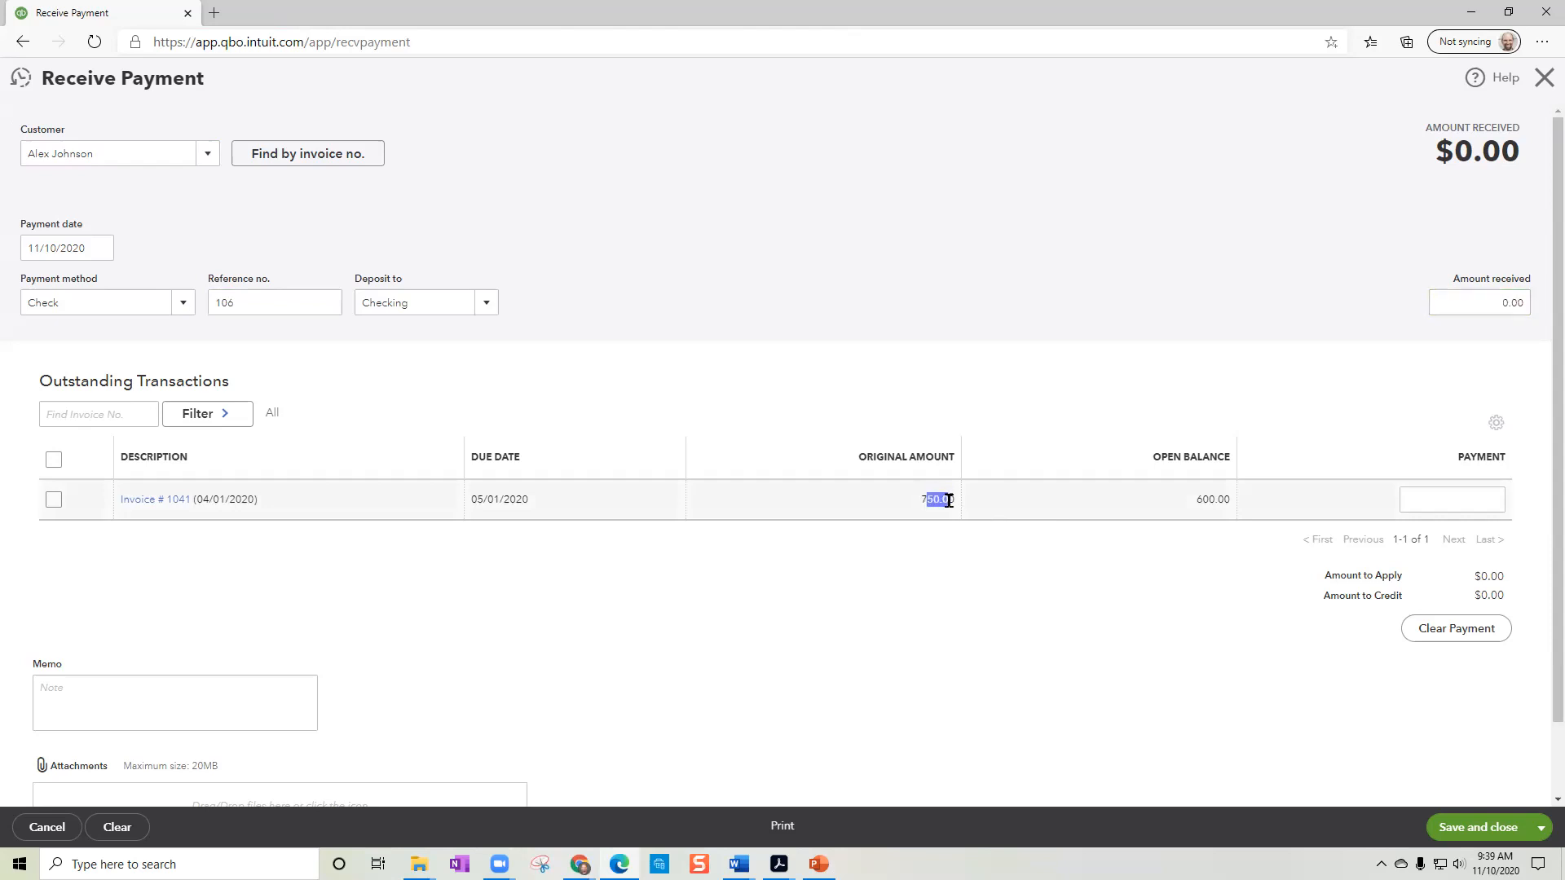
pyautogui.moveTo(942, 499); pyautogui.dragTo(931, 502)
pyautogui.click(932, 501)
pyautogui.moveTo(920, 499); pyautogui.dragTo(948, 499)
pyautogui.moveTo(1470, 303); pyautogui.dragTo(1520, 306)
pyautogui.press('BackSpace')
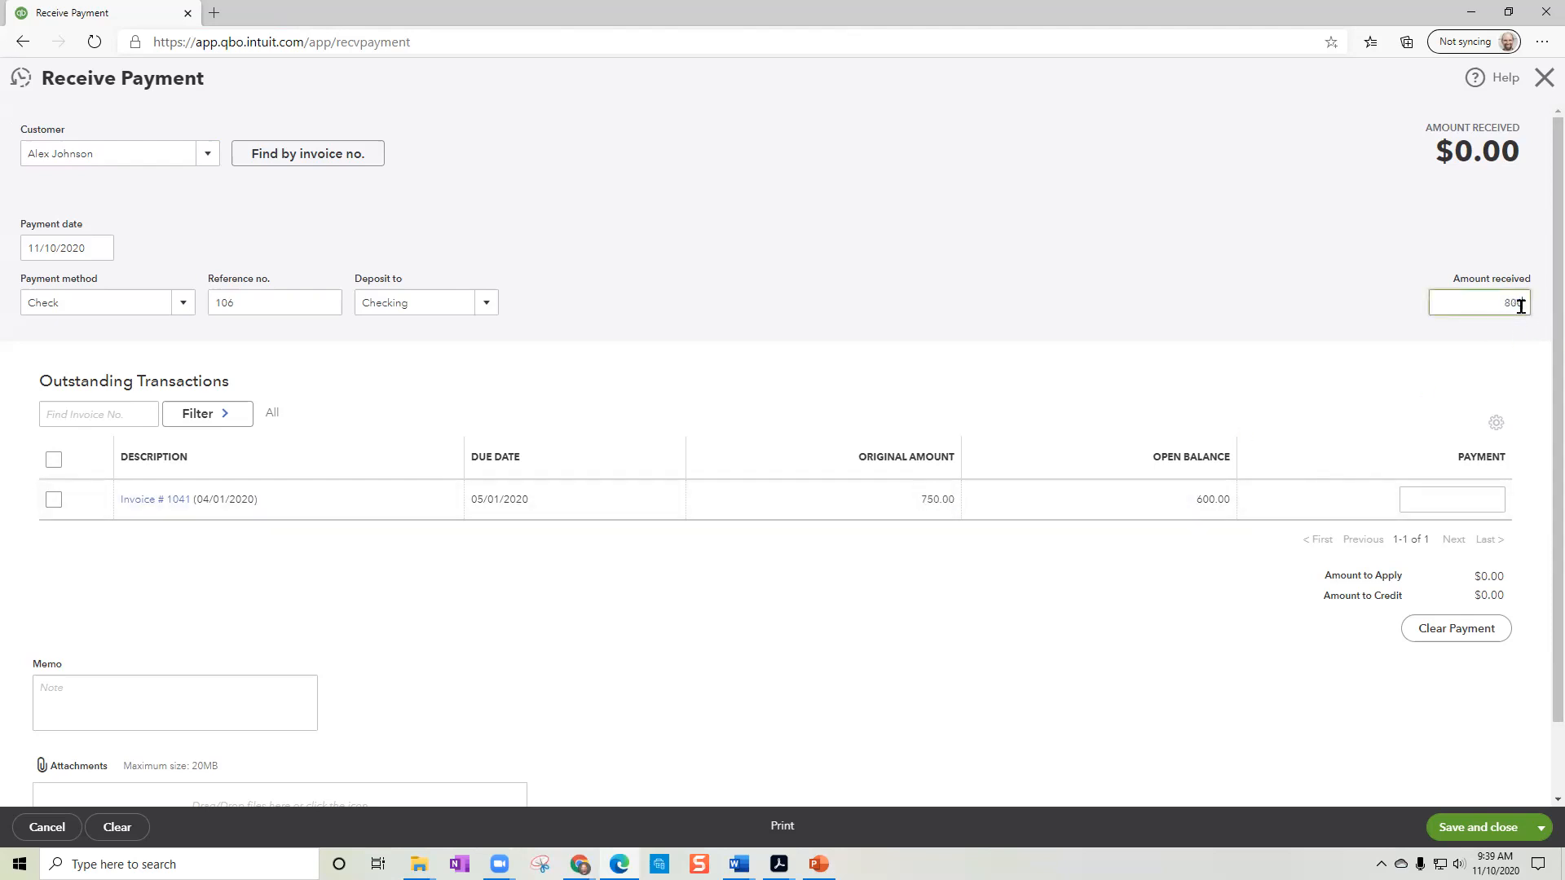
pyautogui.press('Tab')
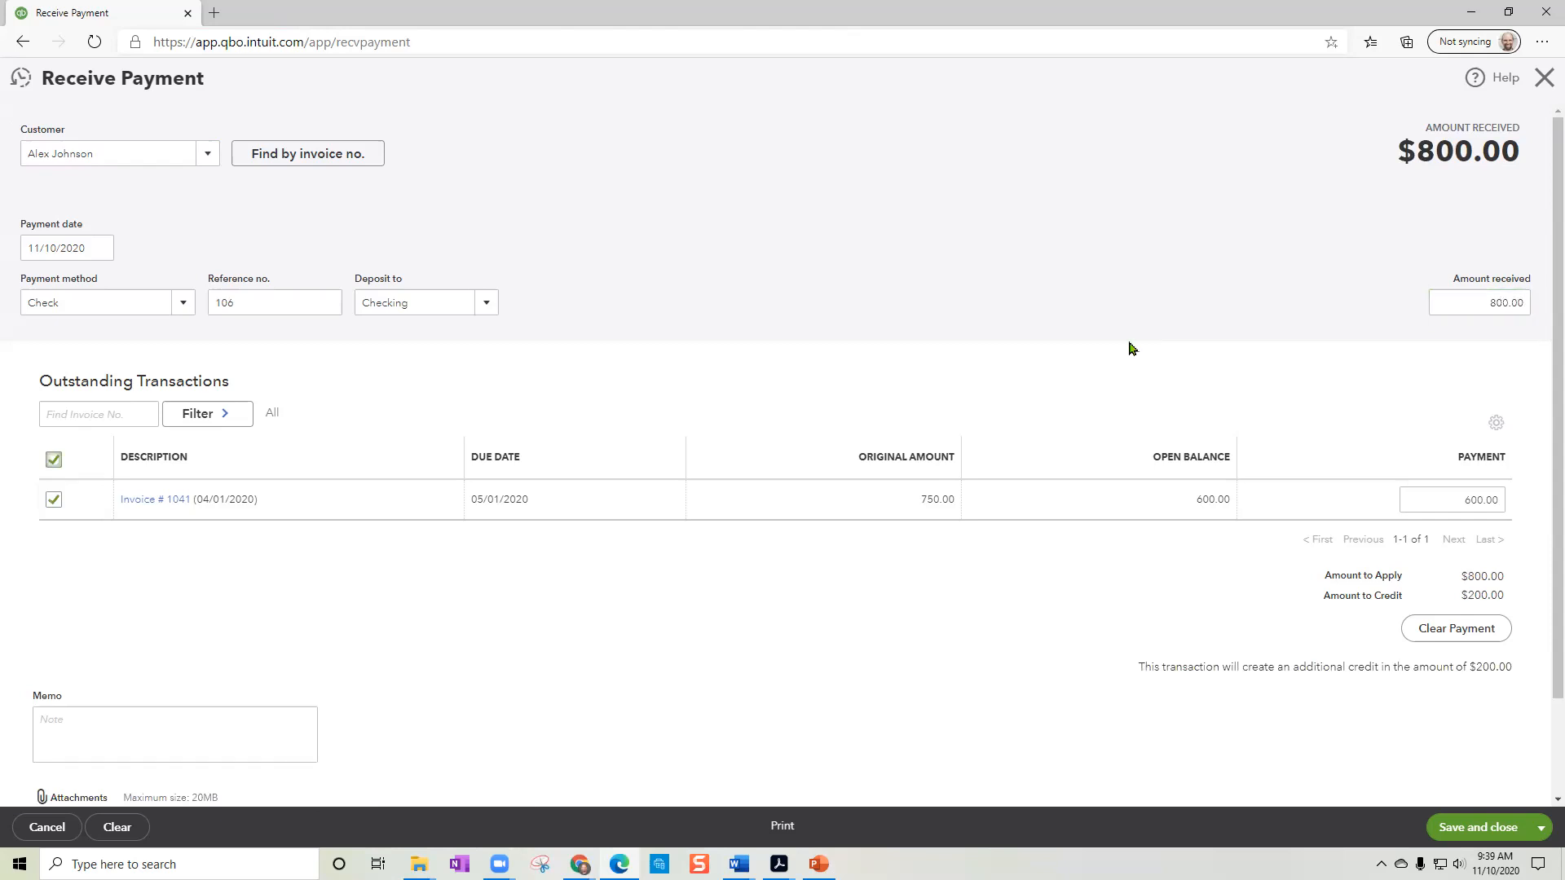
# Step: Check the additional credit that the payment will create, and save and close the payment
pyautogui.scroll(-2, 1037, 561)
pyautogui.moveTo(1516, 561); pyautogui.dragTo(1419, 559)
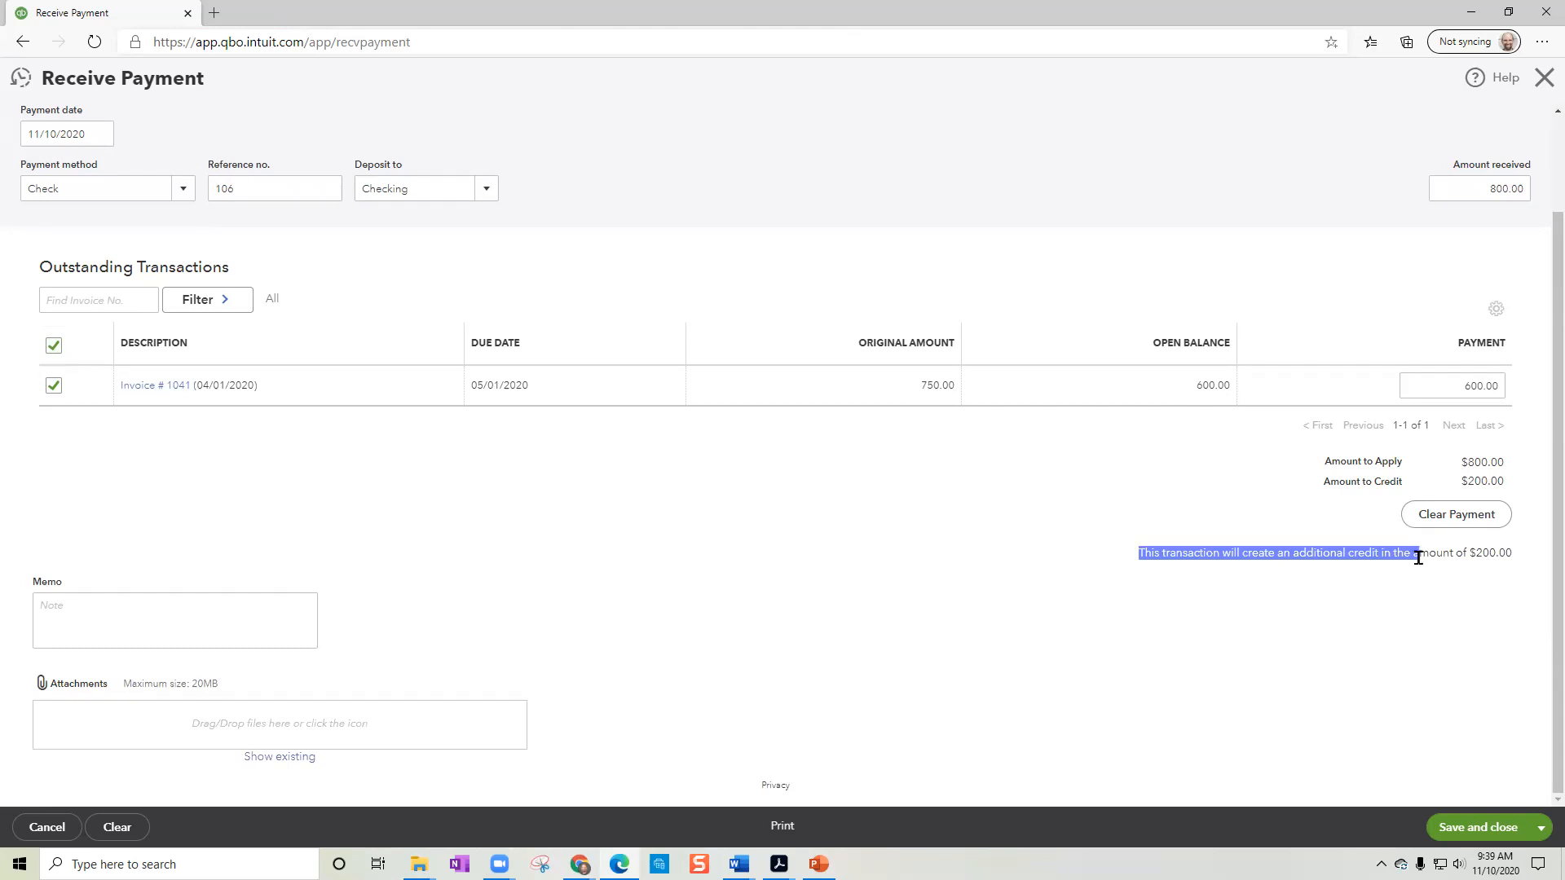
pyautogui.click(1487, 556)
pyautogui.moveTo(1510, 554); pyautogui.dragTo(1474, 553)
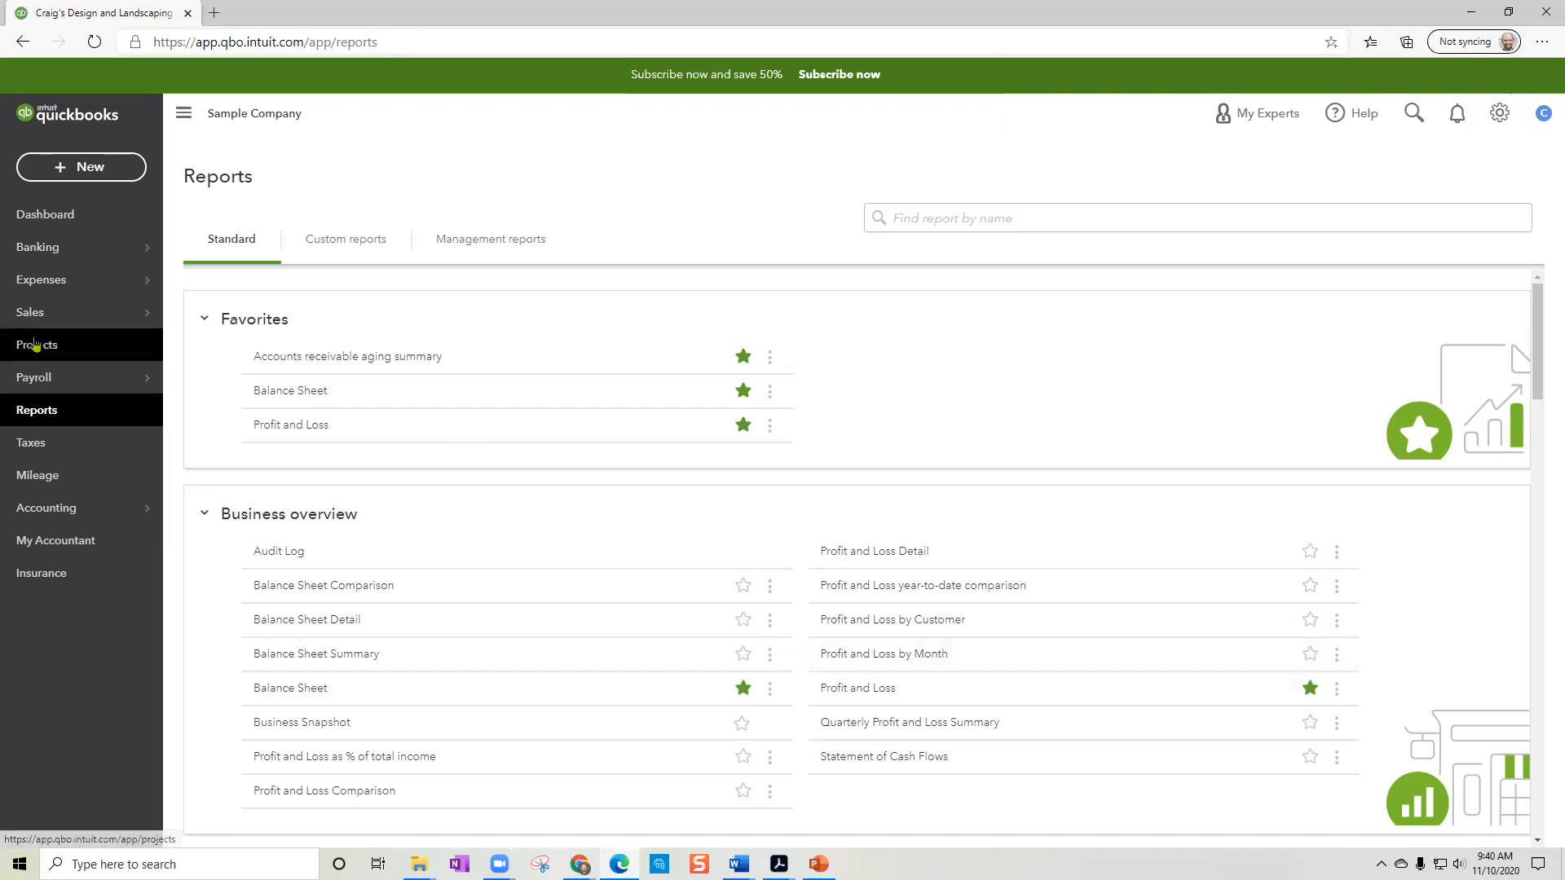
# Step: Start a new invoice and set its invoice date to 11/01/2020
pyautogui.click(77, 168)
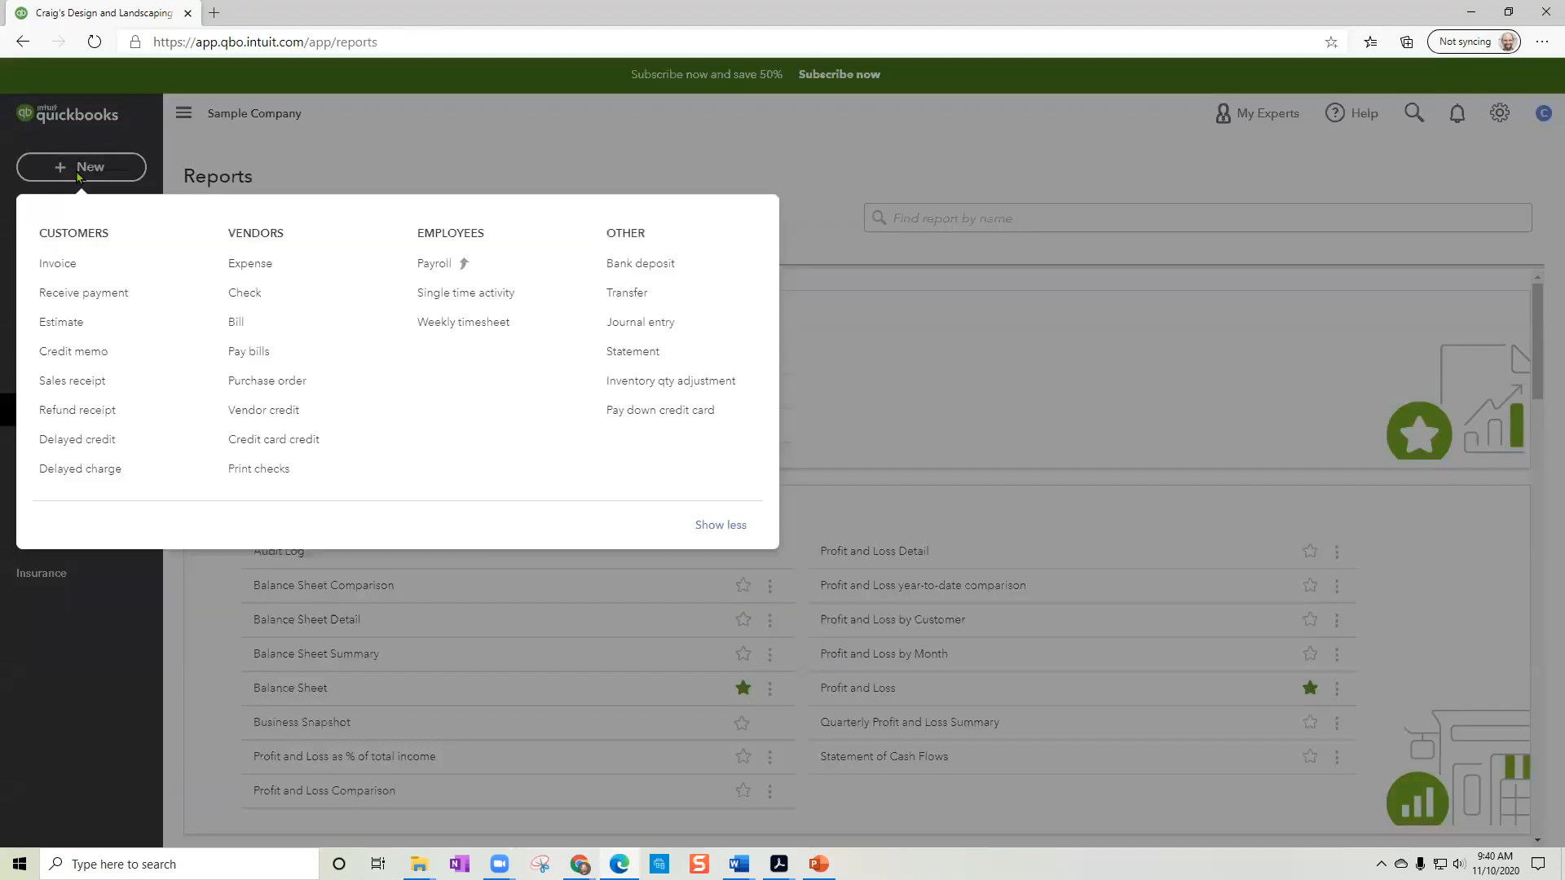
pyautogui.click(75, 263)
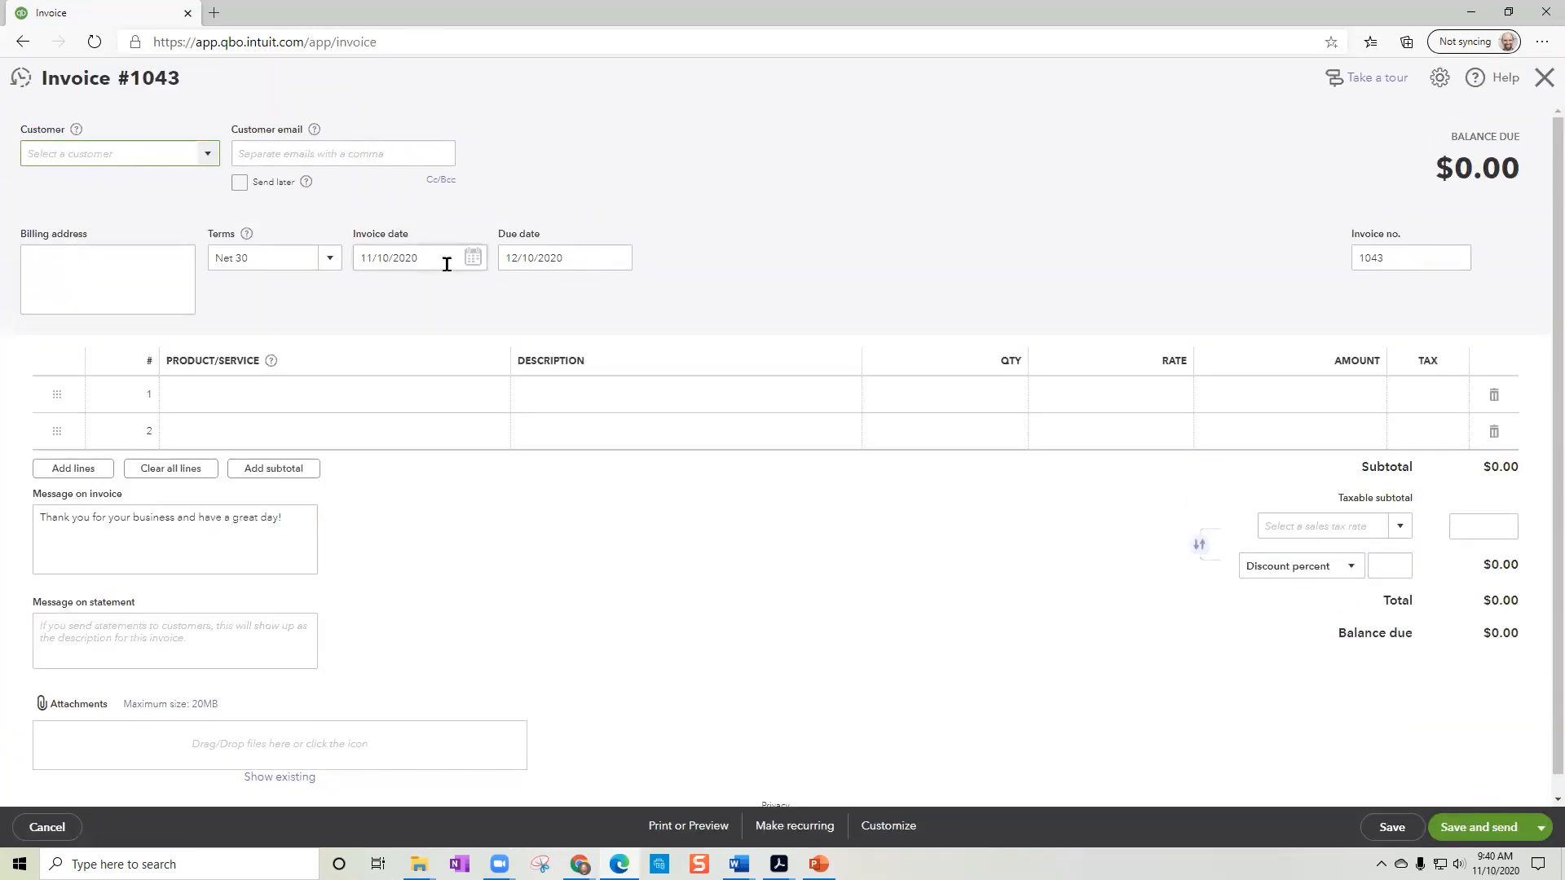
pyautogui.click(446, 264)
pyautogui.click(473, 258)
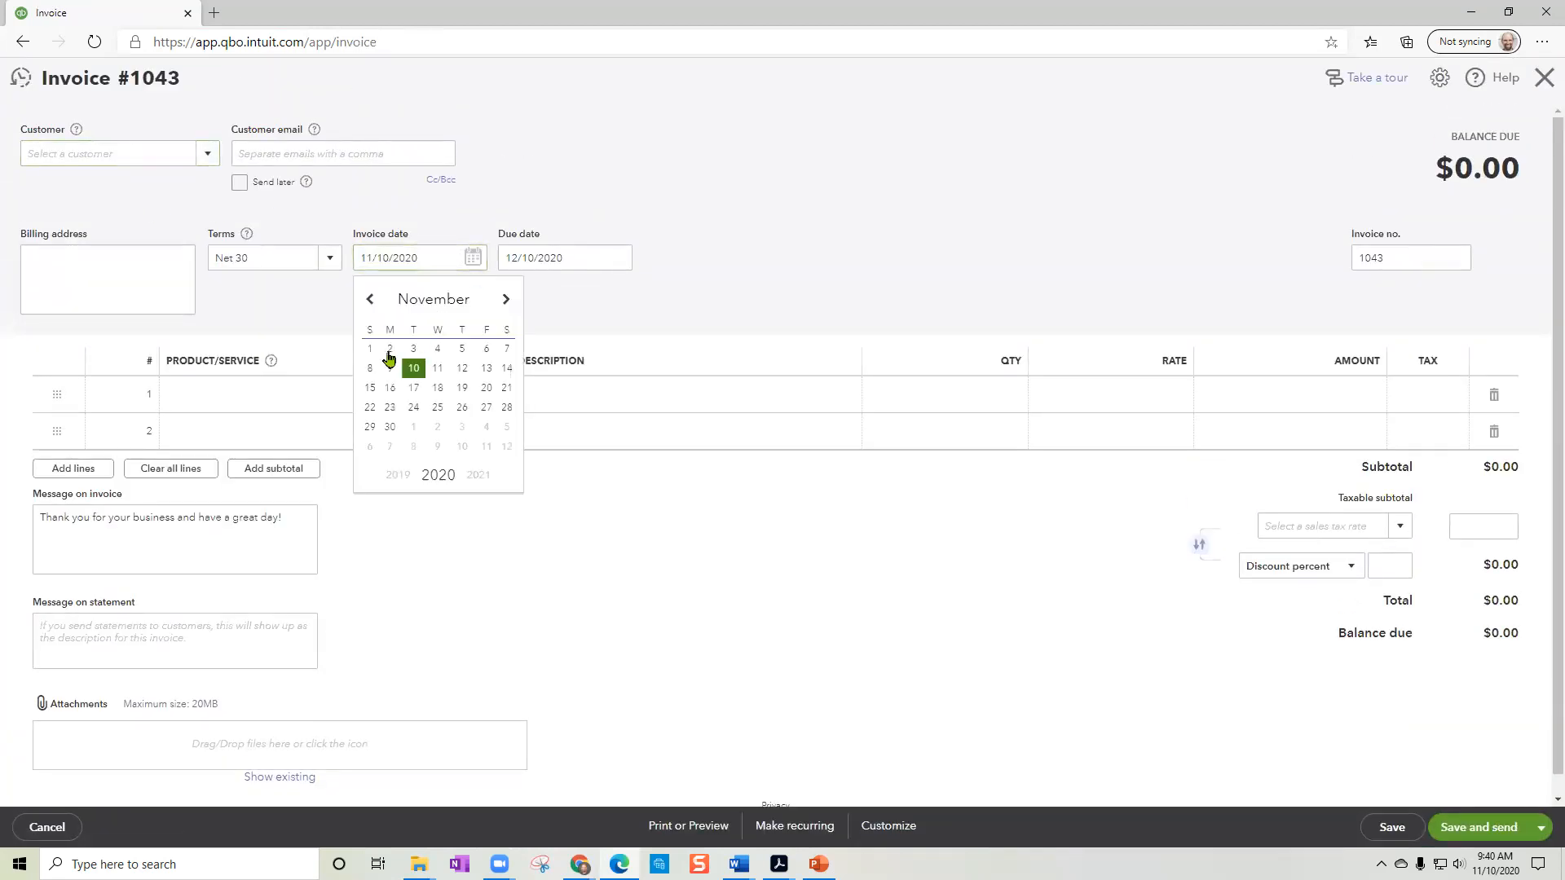
pyautogui.click(374, 353)
# Step: Add the Design:Design service to the invoice's first line at a rate of 750
pyautogui.click(373, 399)
pyautogui.write('Design:Design')
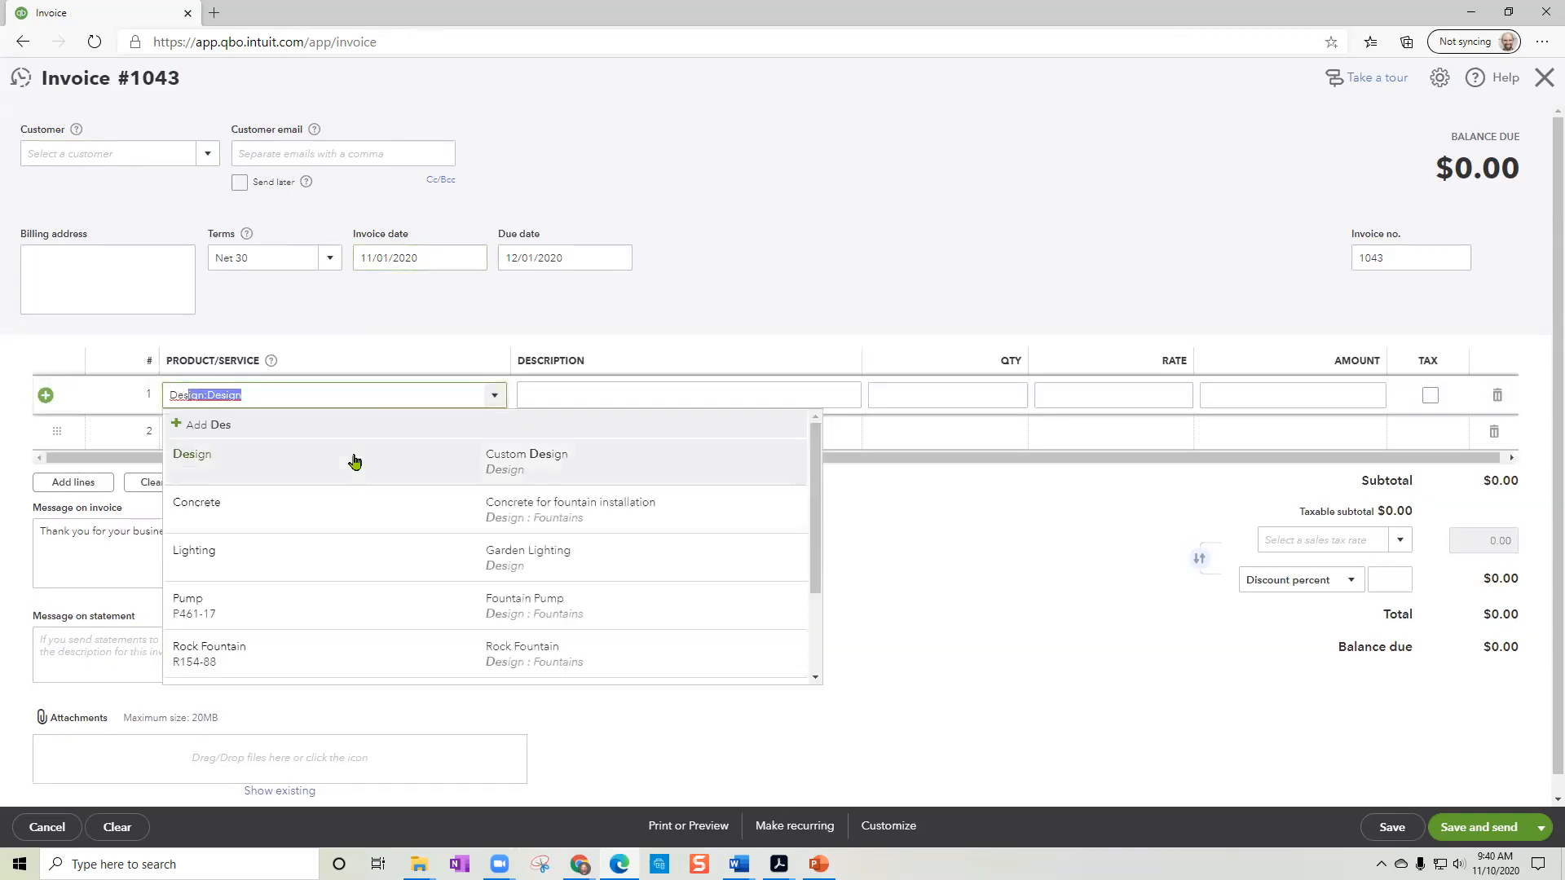
pyautogui.click(355, 461)
pyautogui.press('Tab')
pyautogui.press('Tab')
pyautogui.write('7')
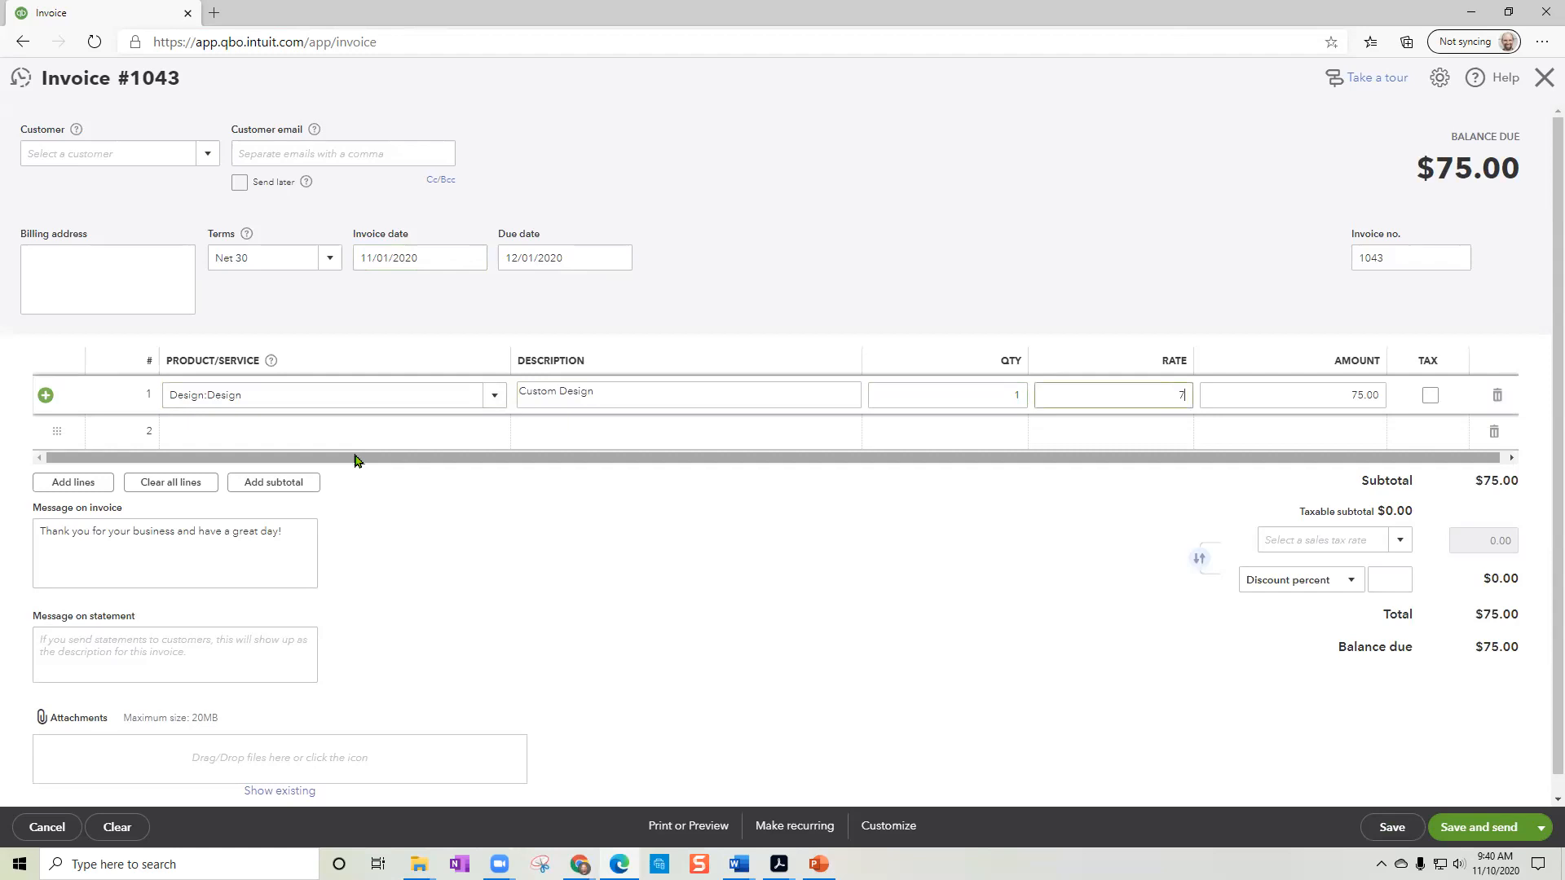
pyautogui.write('50')
pyautogui.press('Tab')
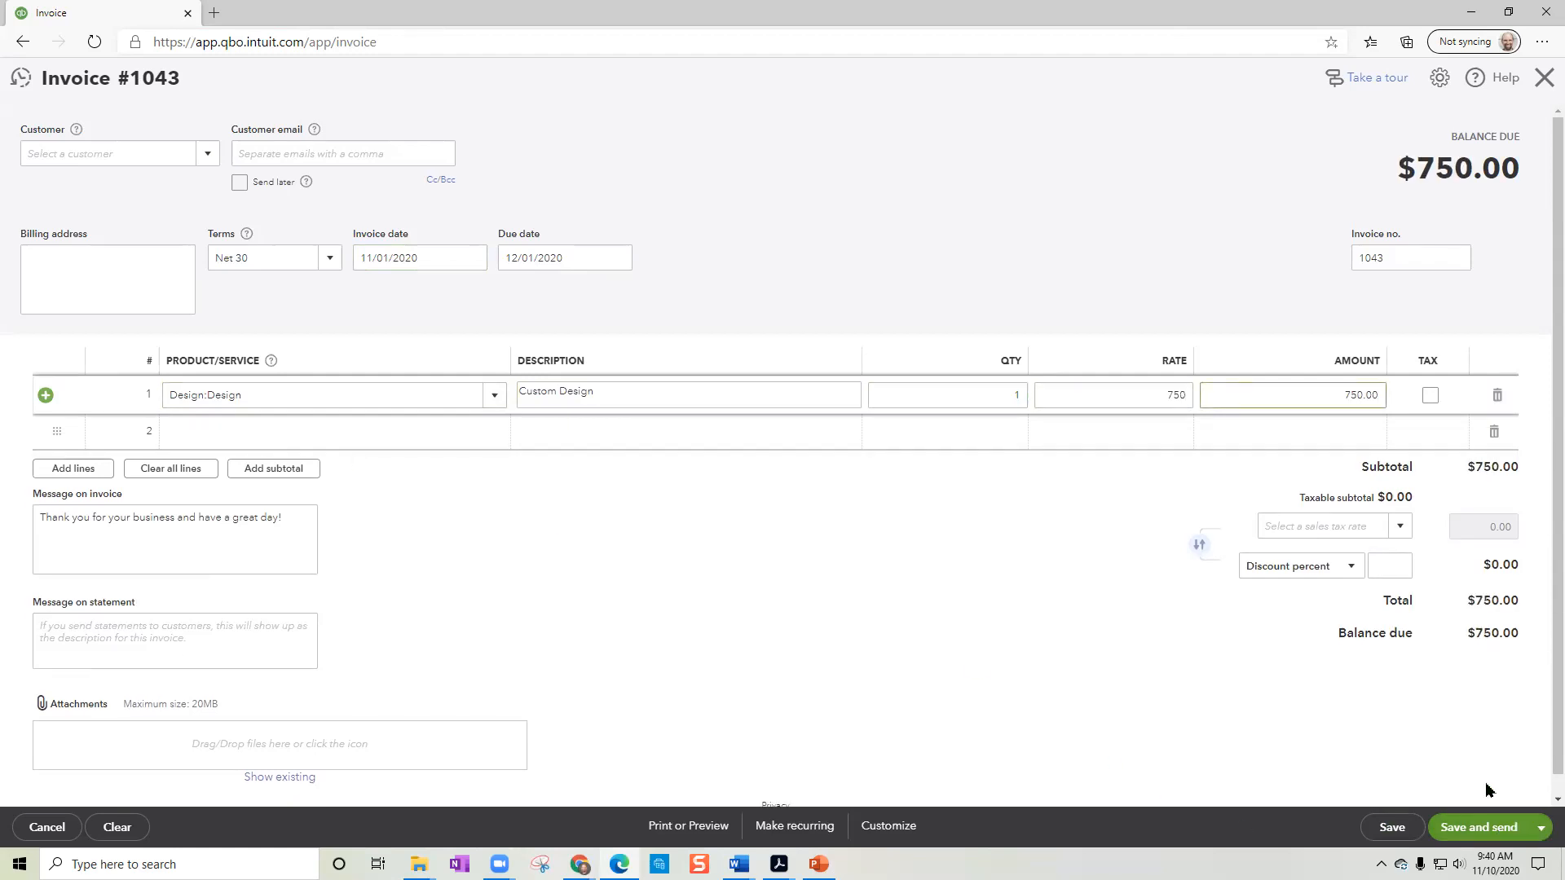
# Step: Try to save invoice 1043 and assign it to the customer who made the overpayments
pyautogui.moveTo(1426, 259); pyautogui.dragTo(1323, 263)
pyautogui.click(1393, 828)
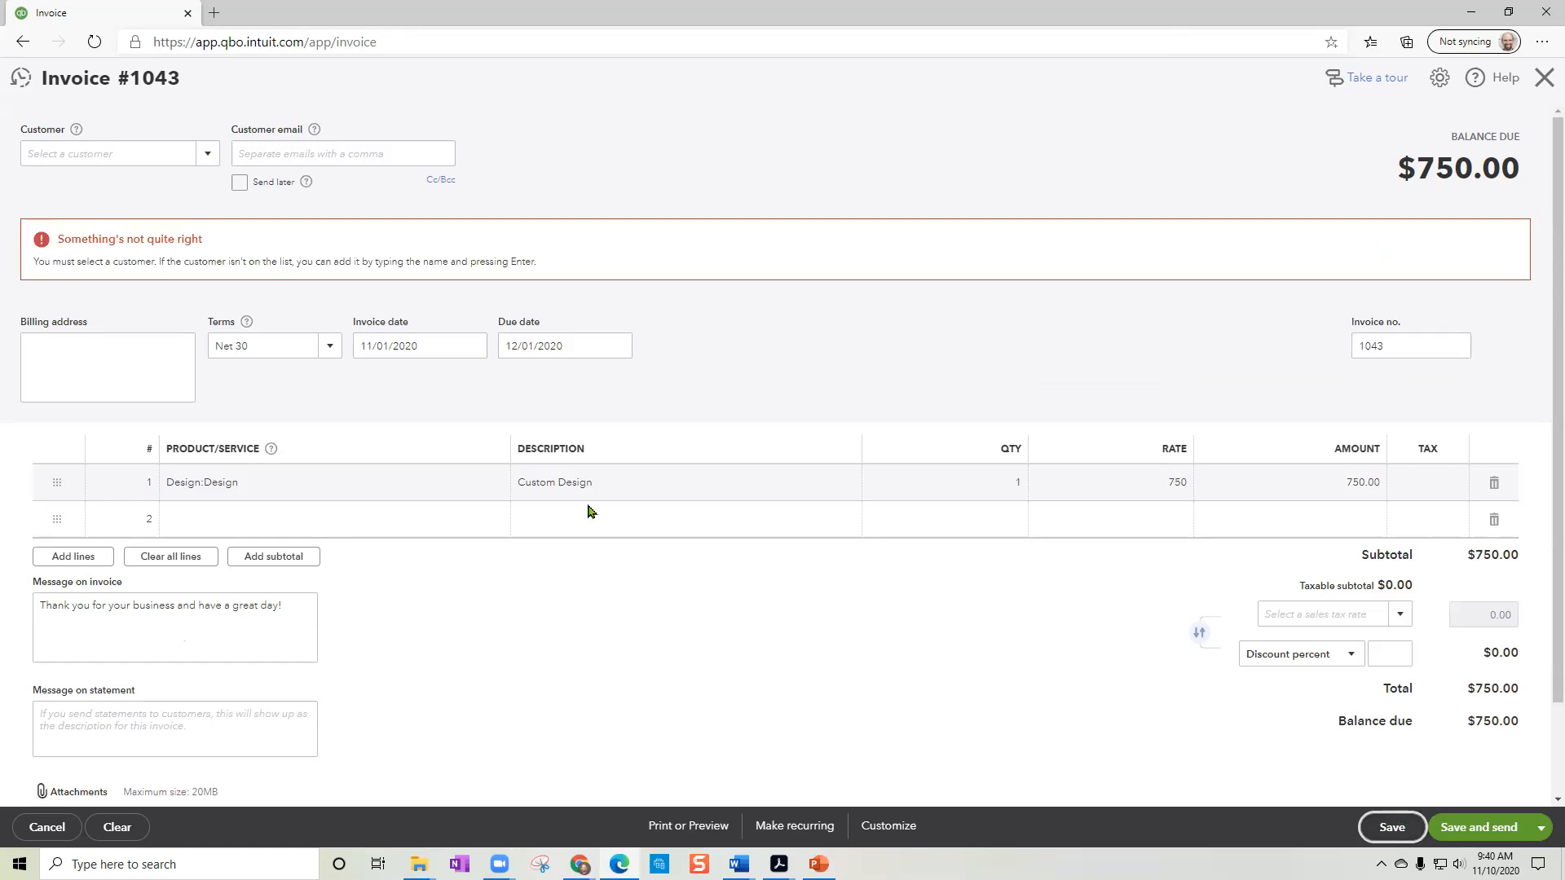
pyautogui.click(162, 150)
pyautogui.write('le')
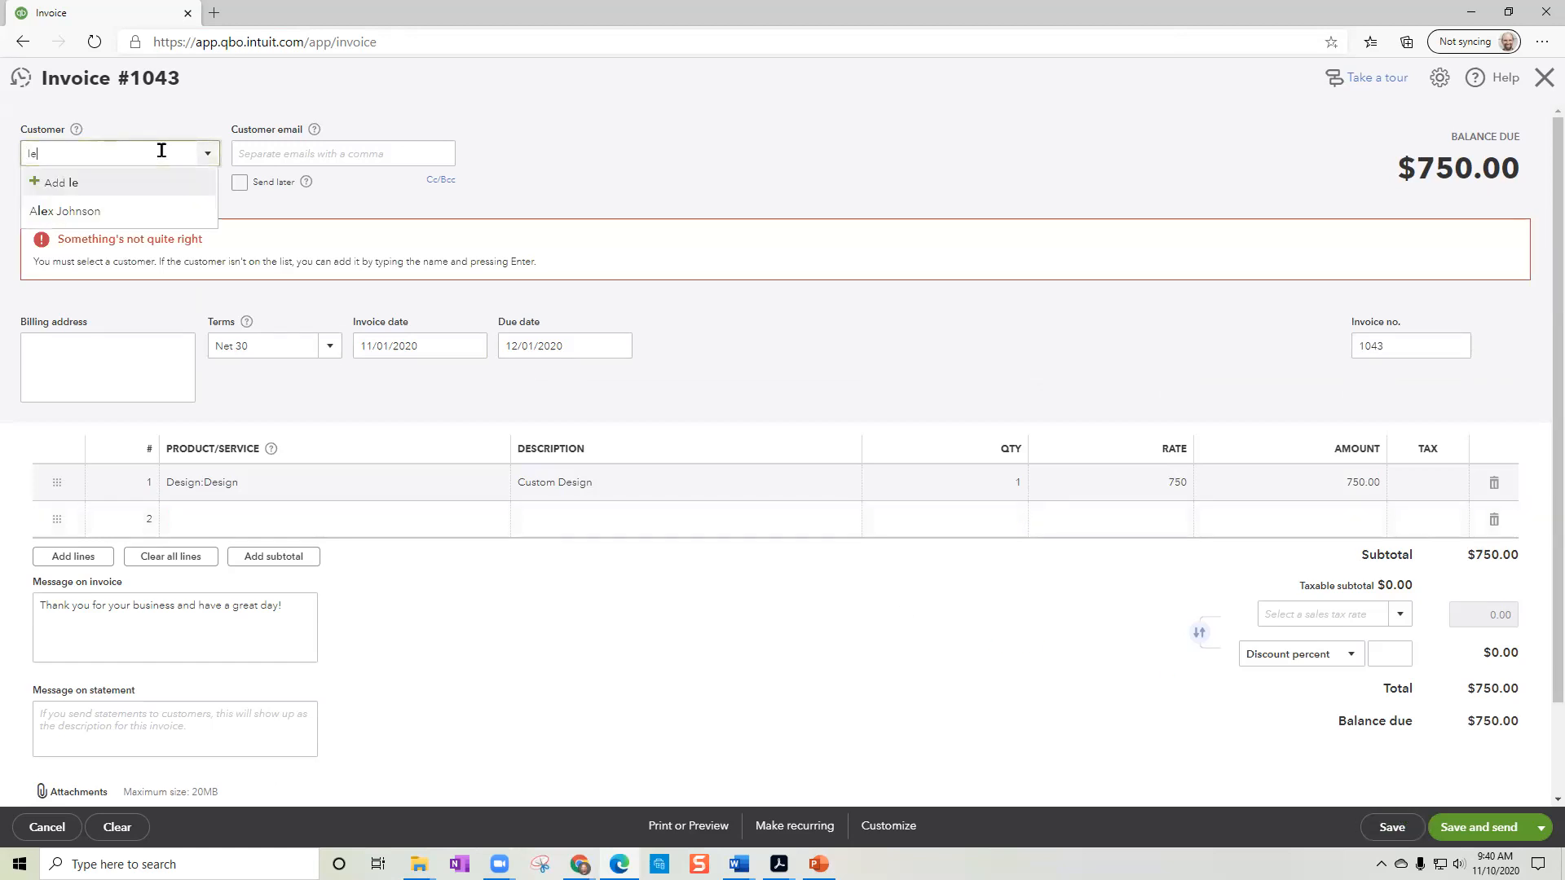
pyautogui.press('BackSpace')
pyautogui.click(175, 212)
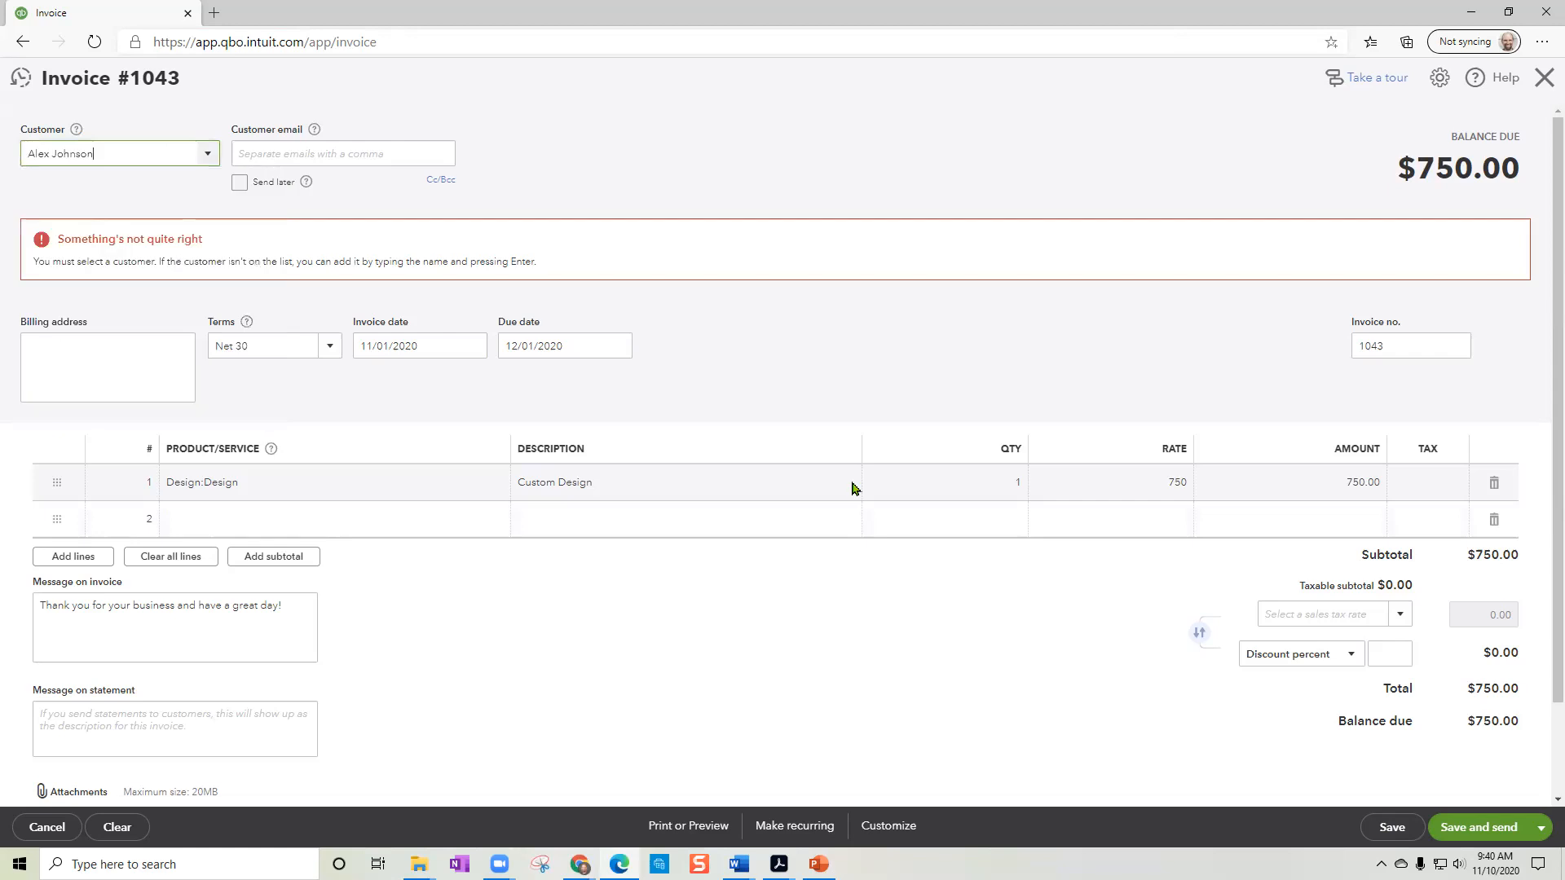
# Step: Save invoice 1043, open its printable copy in a separate tab, and return to send and close the invoice
pyautogui.click(1478, 829)
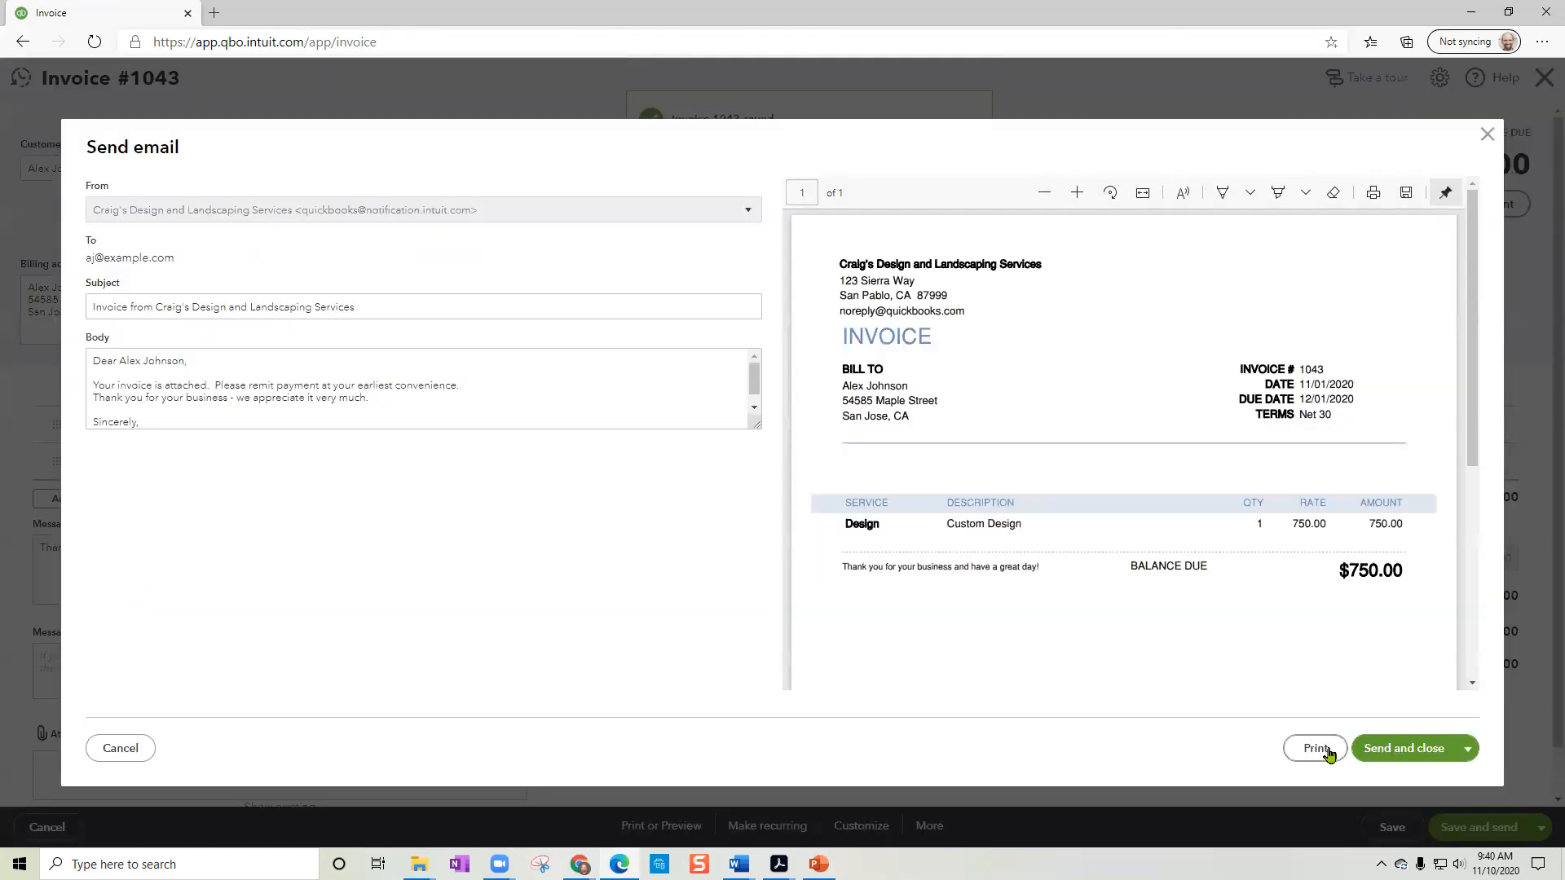
pyautogui.click(1329, 749)
pyautogui.click(96, 13)
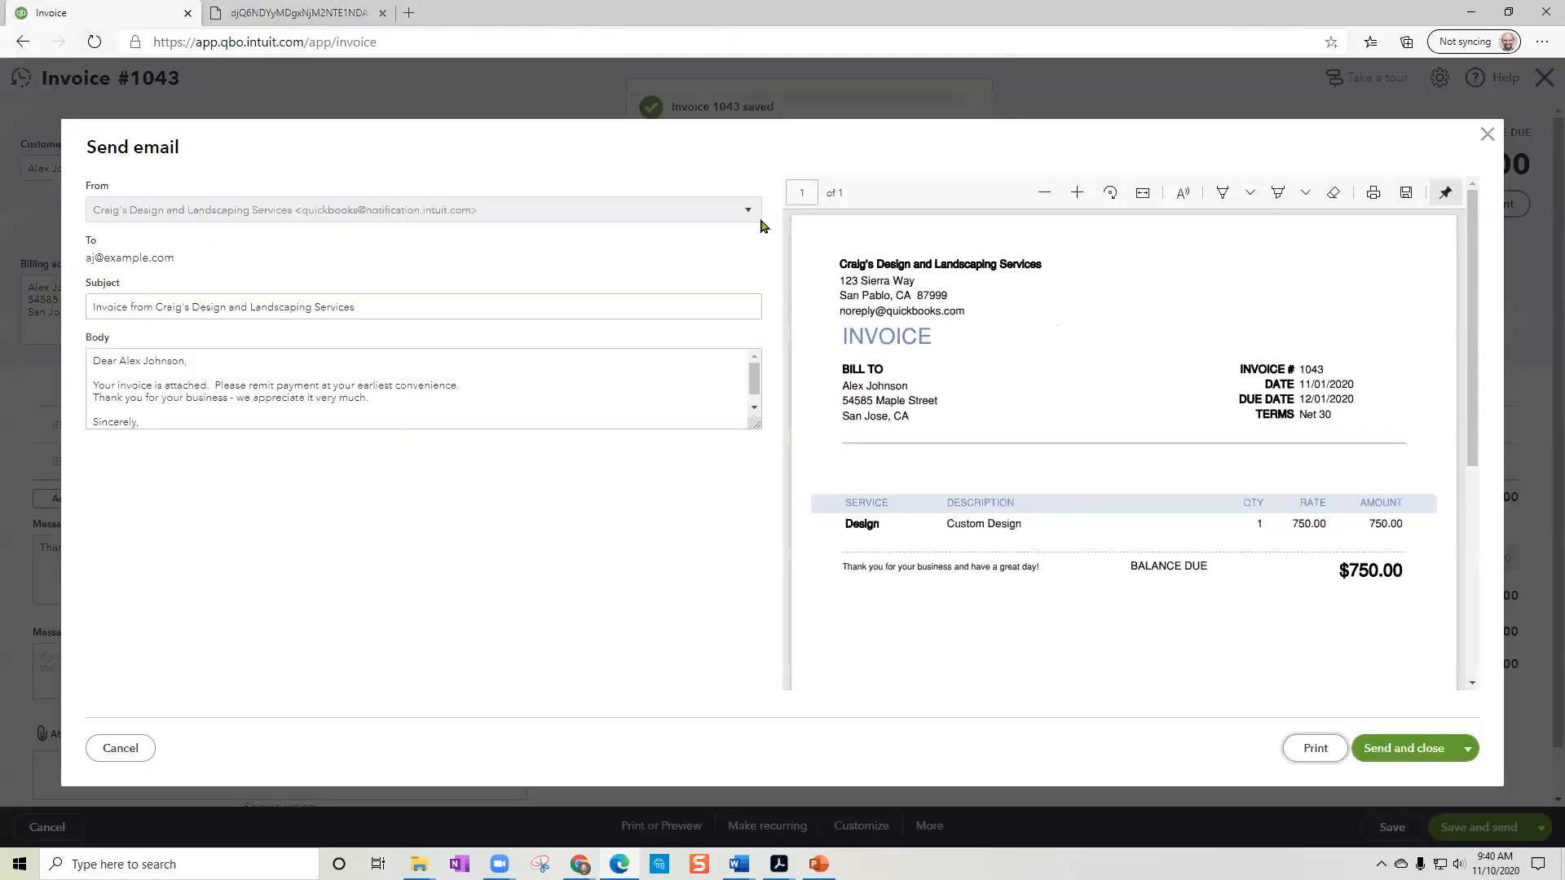
pyautogui.click(1428, 757)
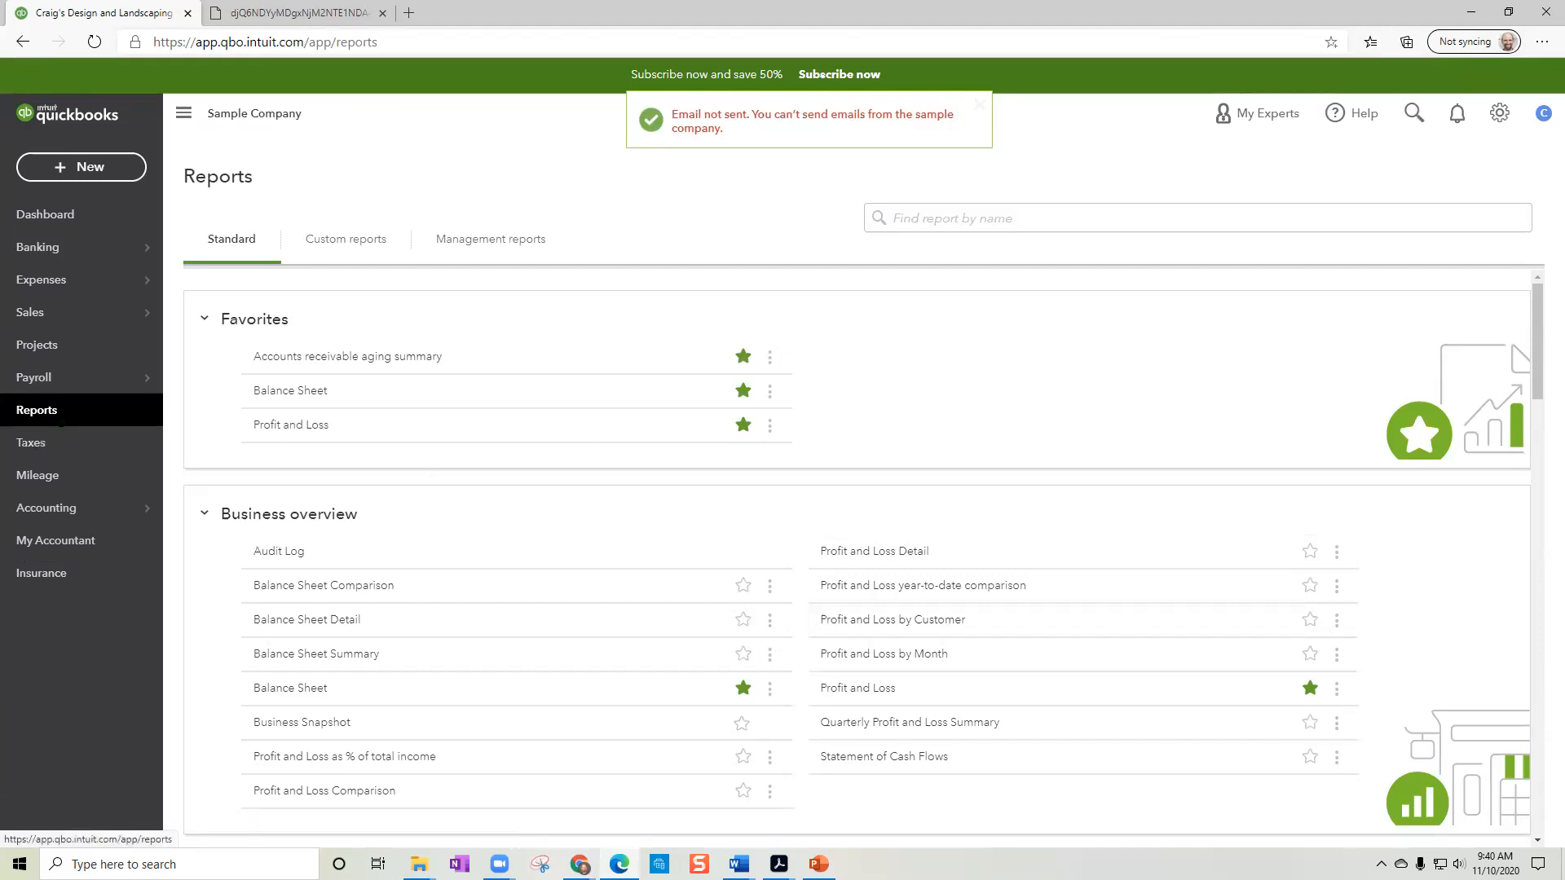
# Step: Open the accounts receivable aging summary and check the balance of the customer just invoiced
pyautogui.click(324, 356)
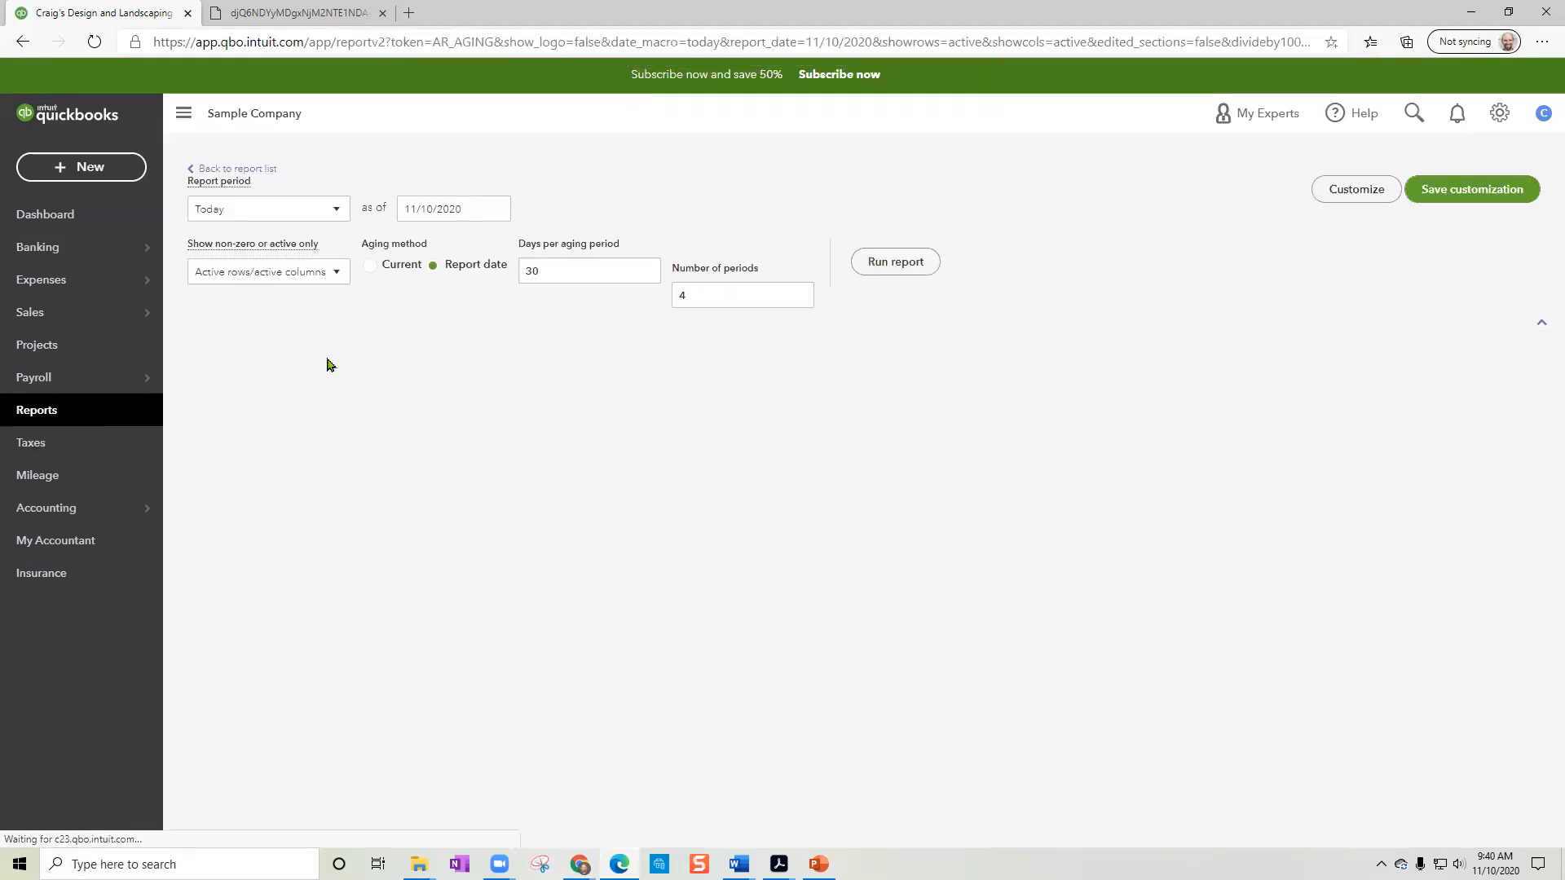
pyautogui.scroll(-3, 330, 364)
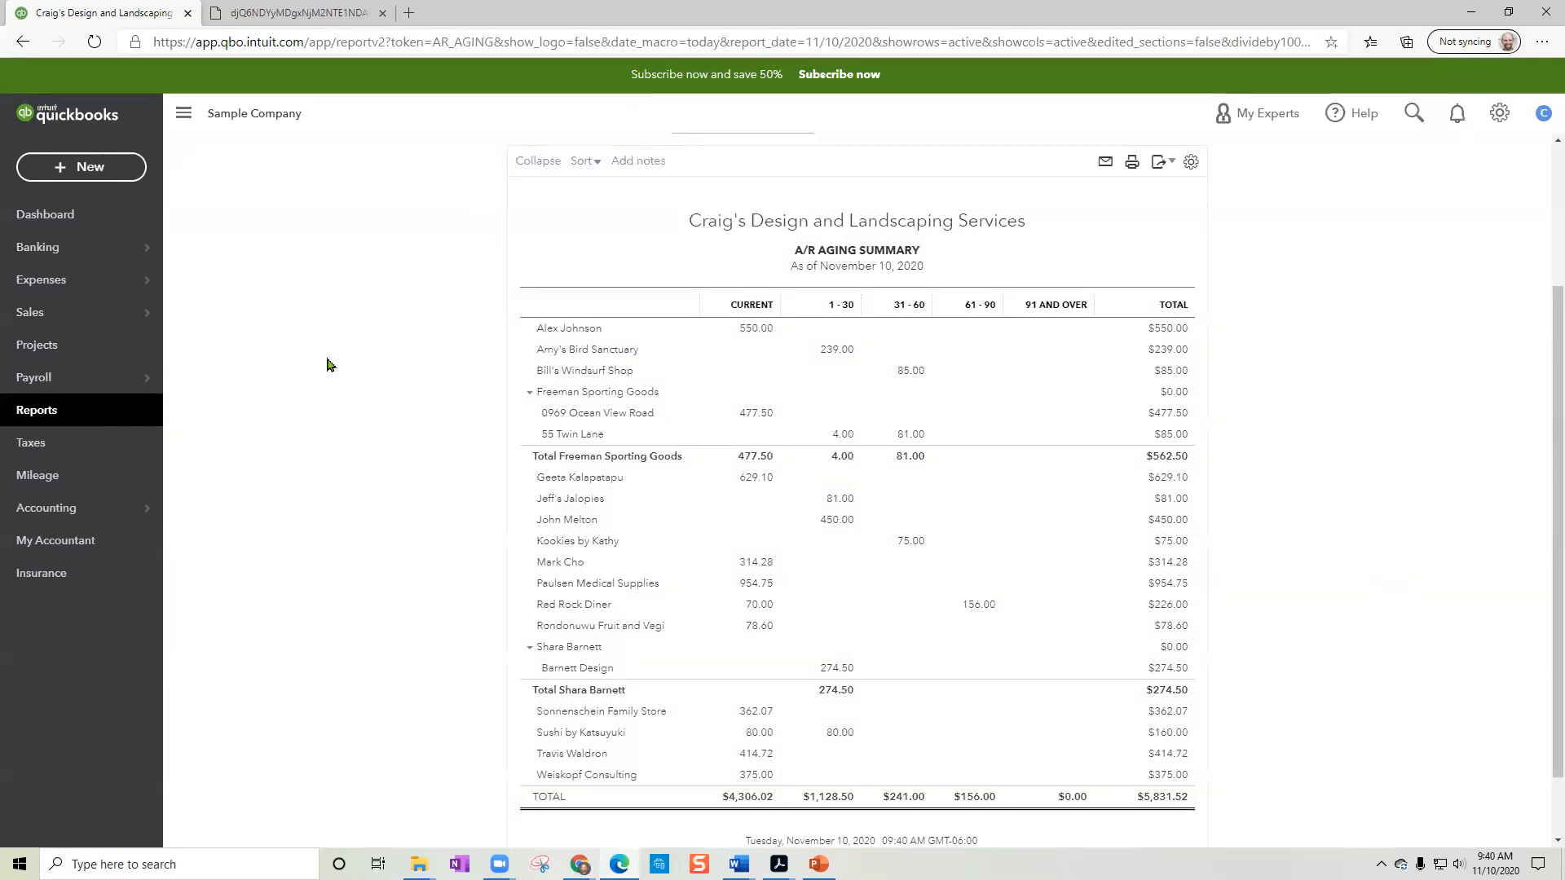
# Step: Open the aging detail behind the recently invoiced customer's current balance and check the total open balance
pyautogui.click(755, 331)
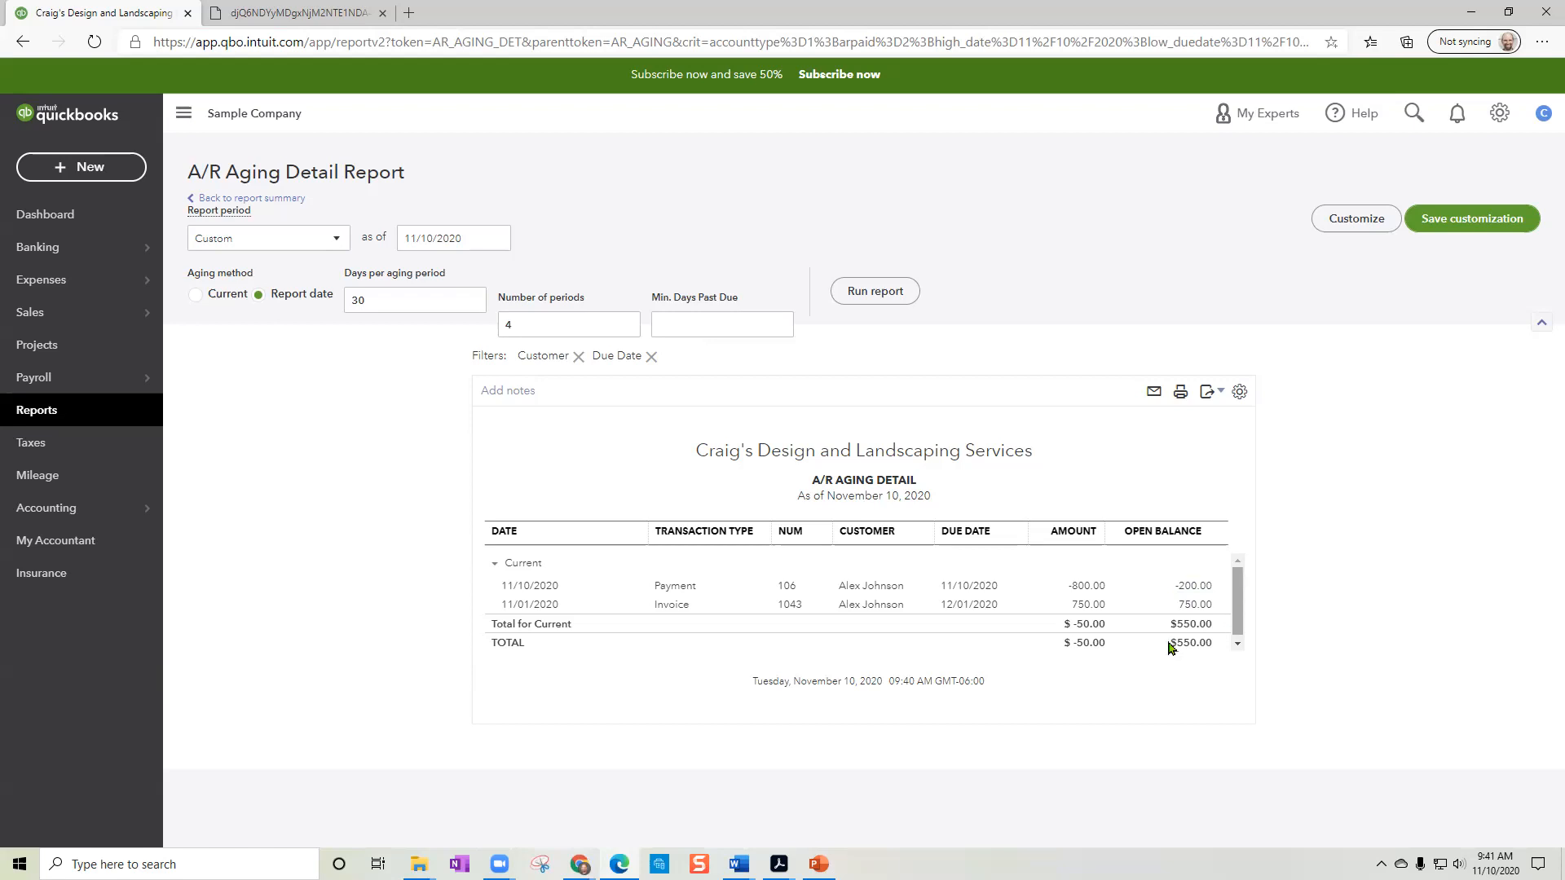
pyautogui.moveTo(1176, 641); pyautogui.dragTo(1205, 640)
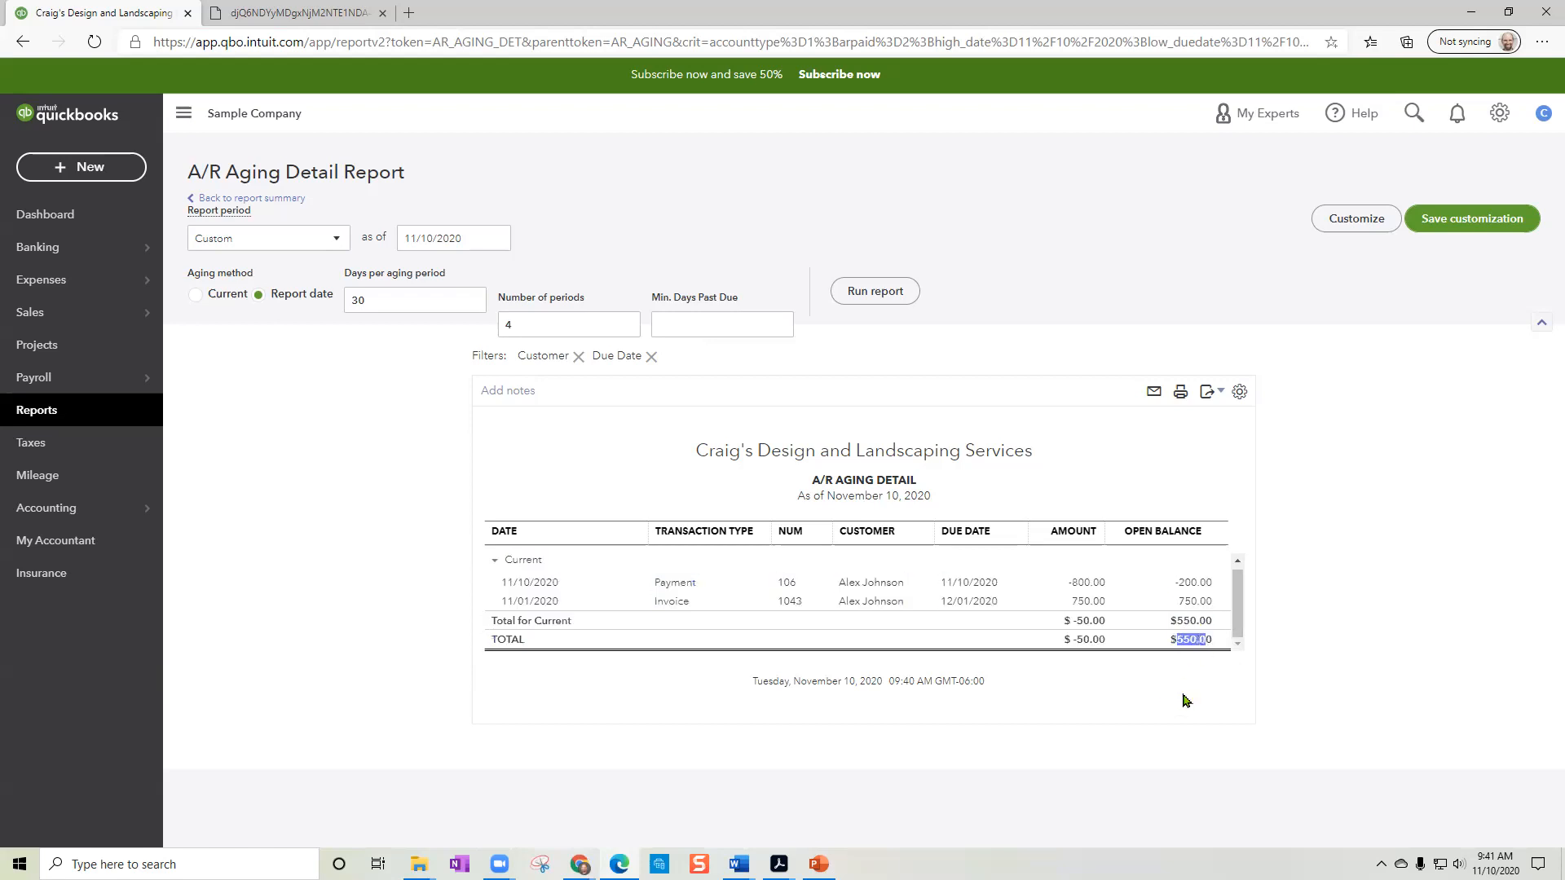
pyautogui.click(1292, 656)
# Step: Start a received payment for the same customer with Check as the payment method
pyautogui.click(102, 177)
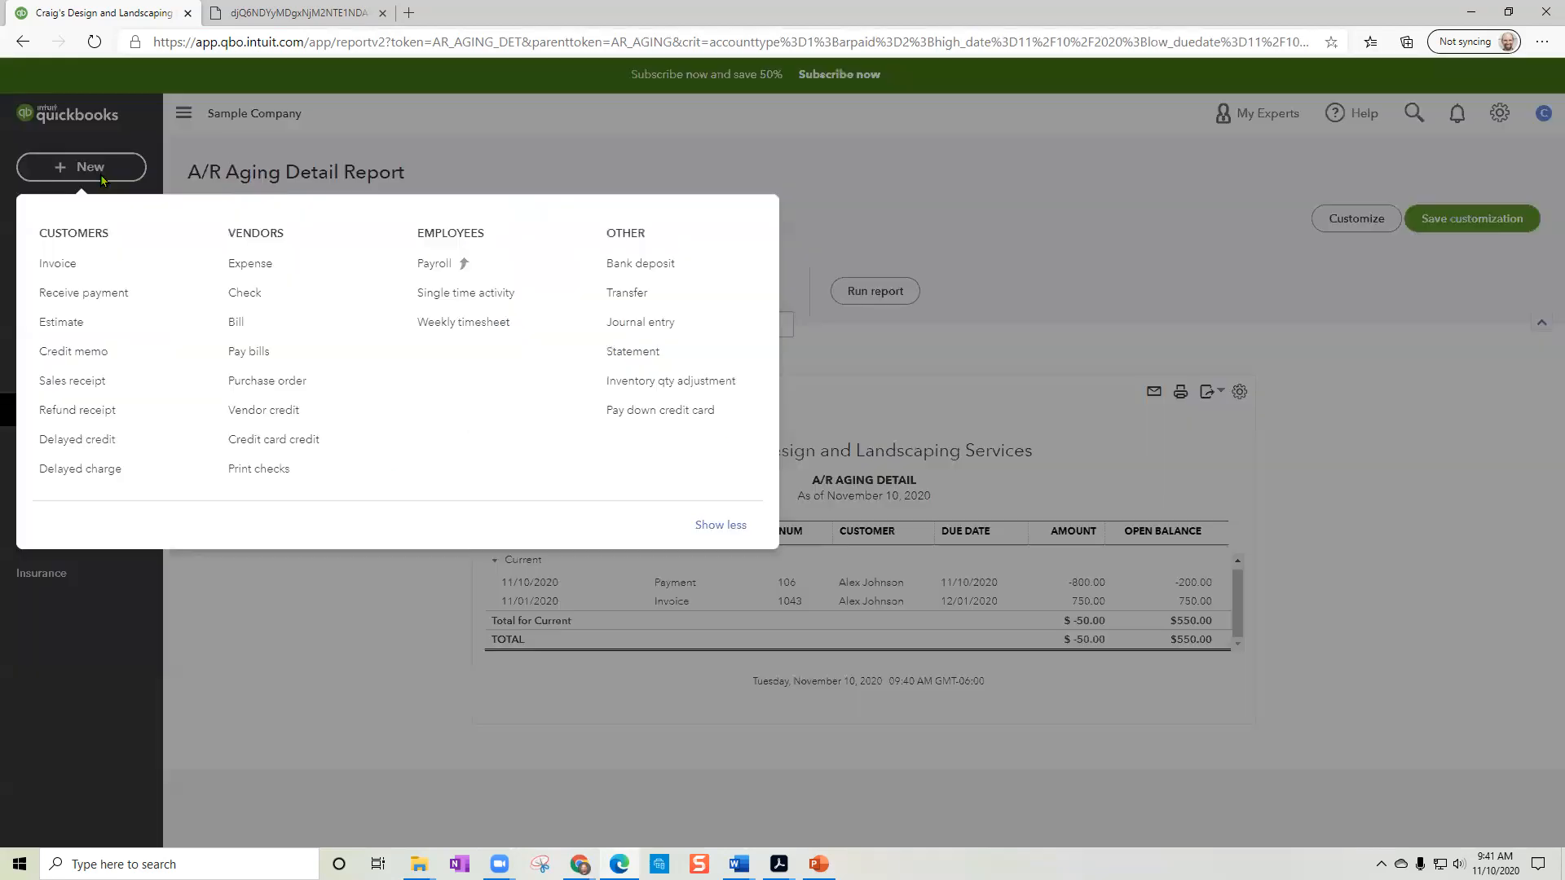
pyautogui.click(95, 303)
pyautogui.click(144, 152)
pyautogui.write('alex')
pyautogui.click(125, 210)
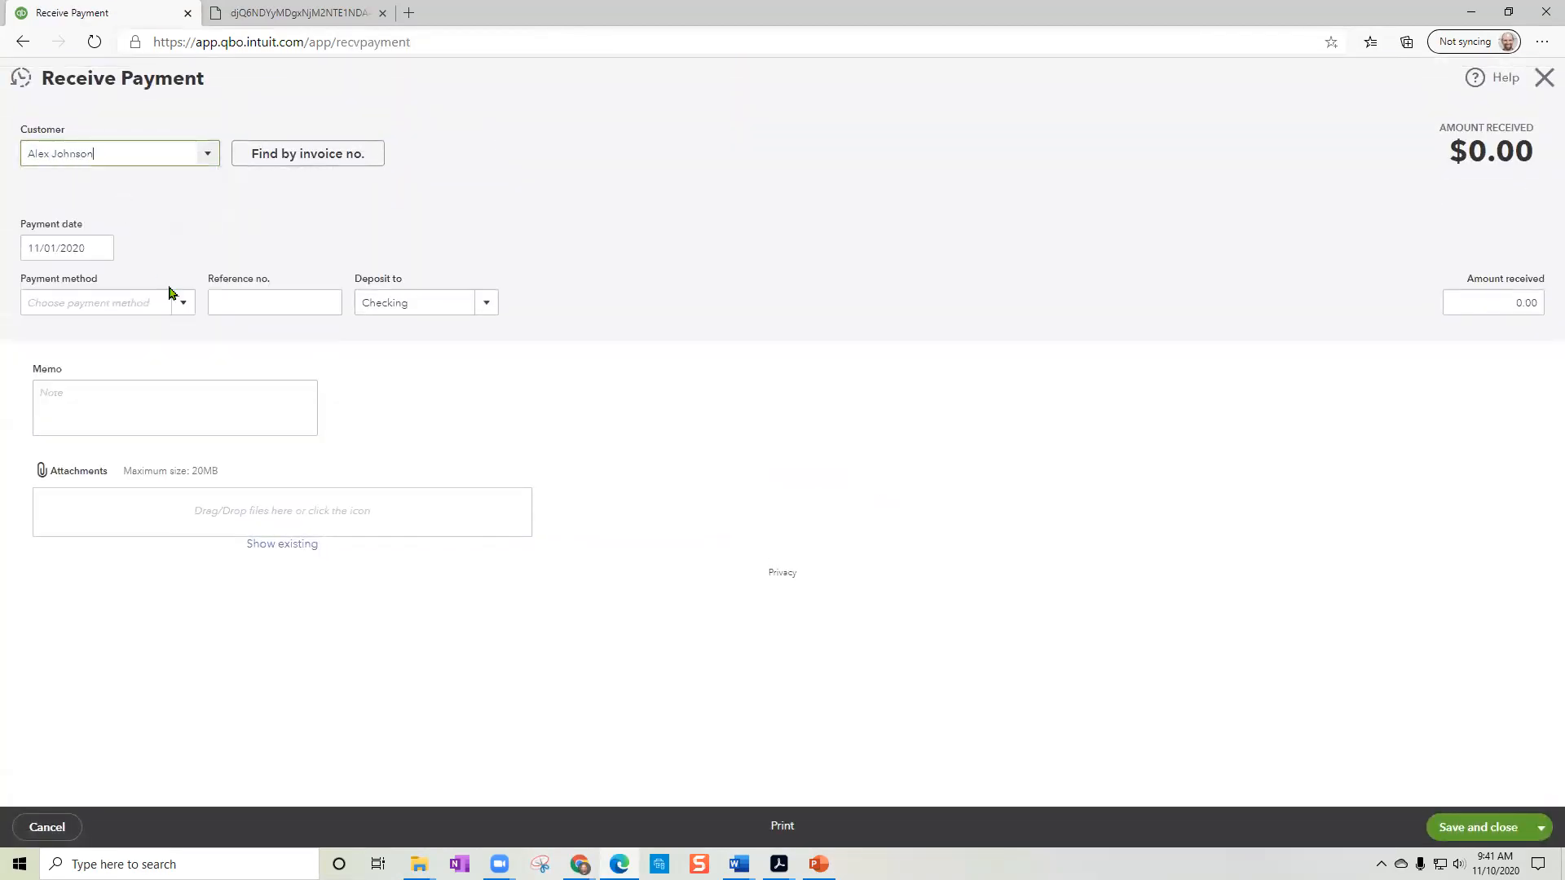
pyautogui.click(168, 298)
pyautogui.click(94, 413)
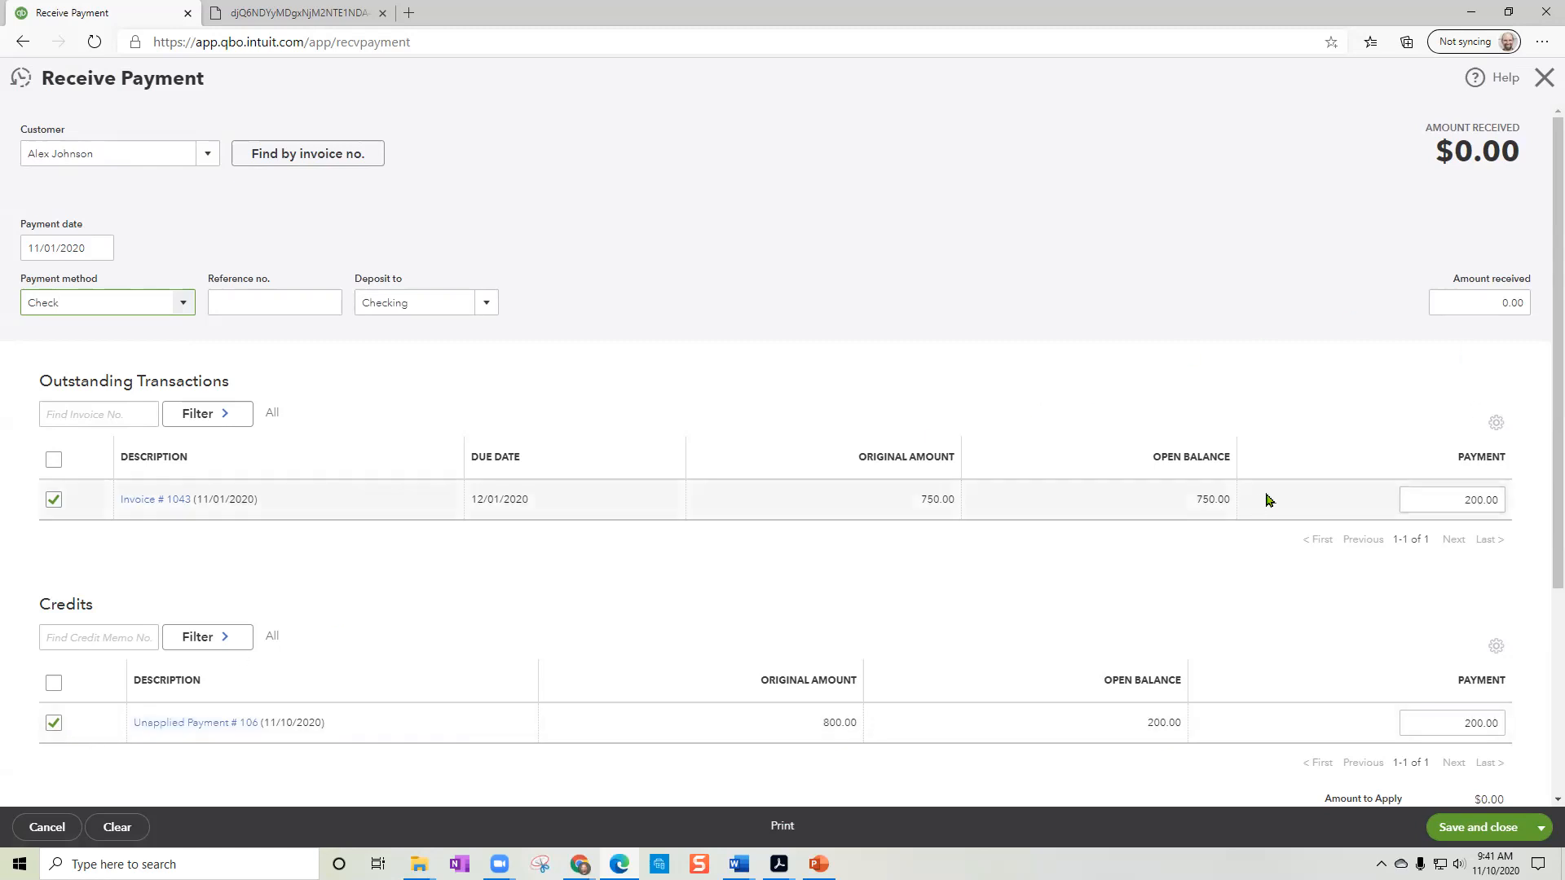
# Step: Set the amount received to 550 and check how the payment and the existing credit apply to invoice 1043
pyautogui.scroll(-4, 1404, 519)
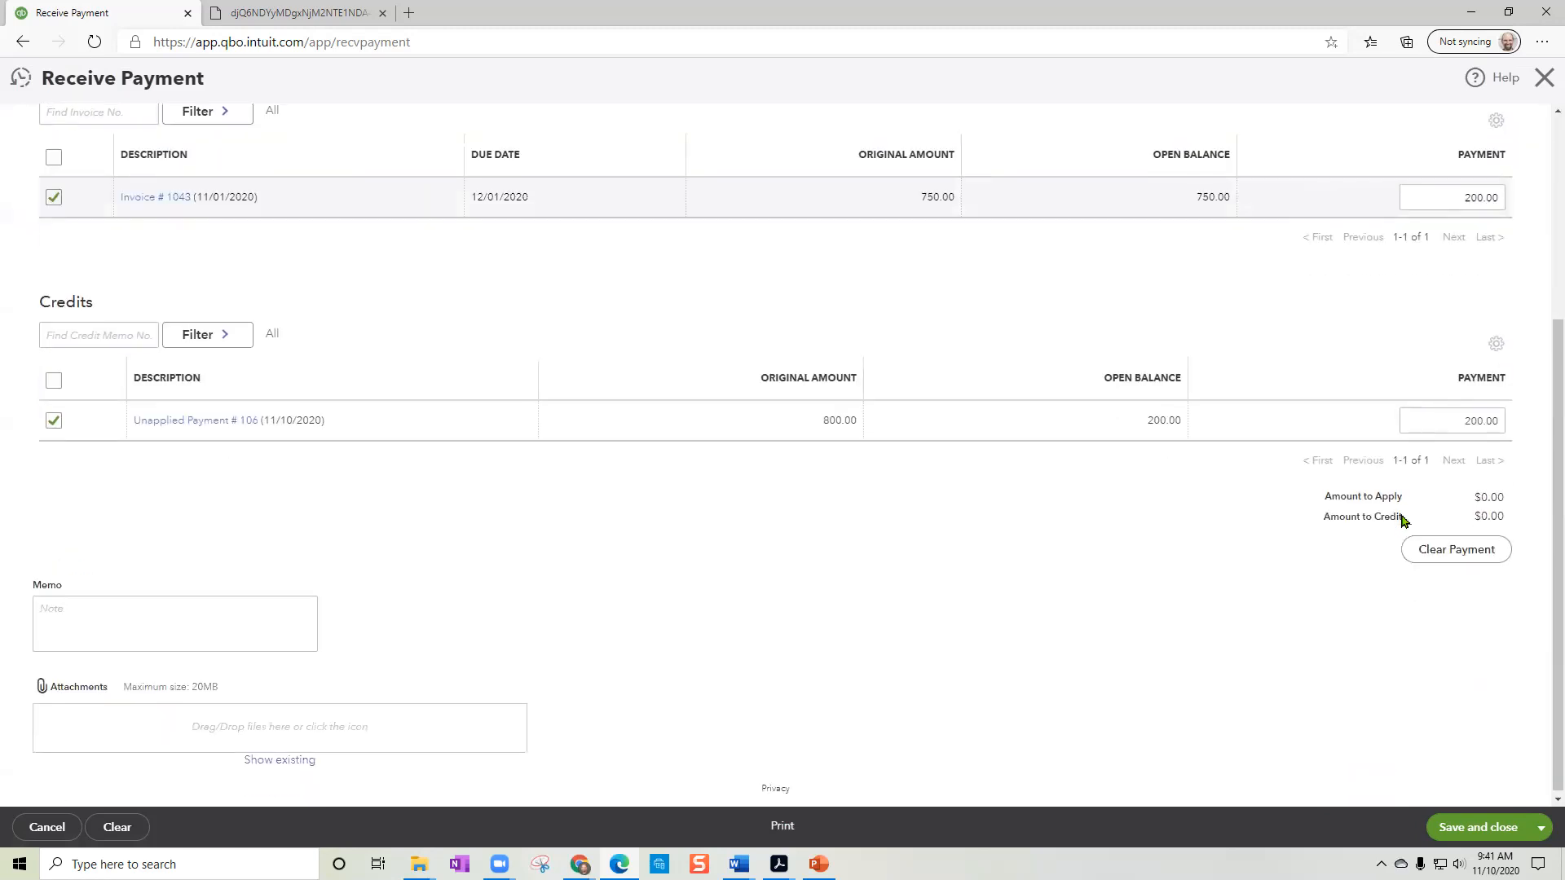
pyautogui.scroll(4, 961, 579)
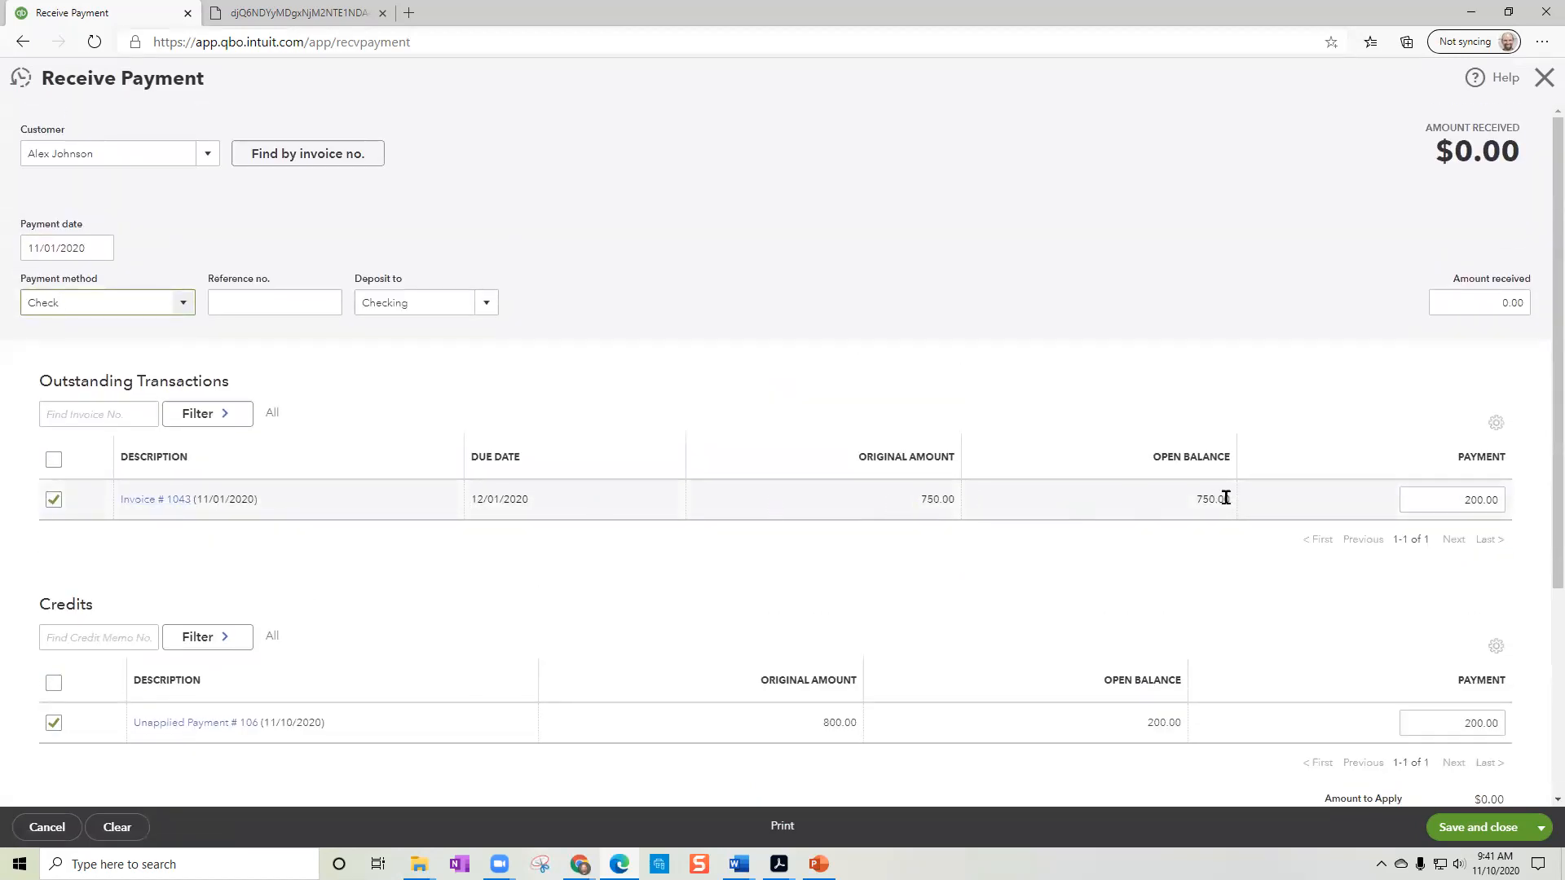
pyautogui.click(1529, 302)
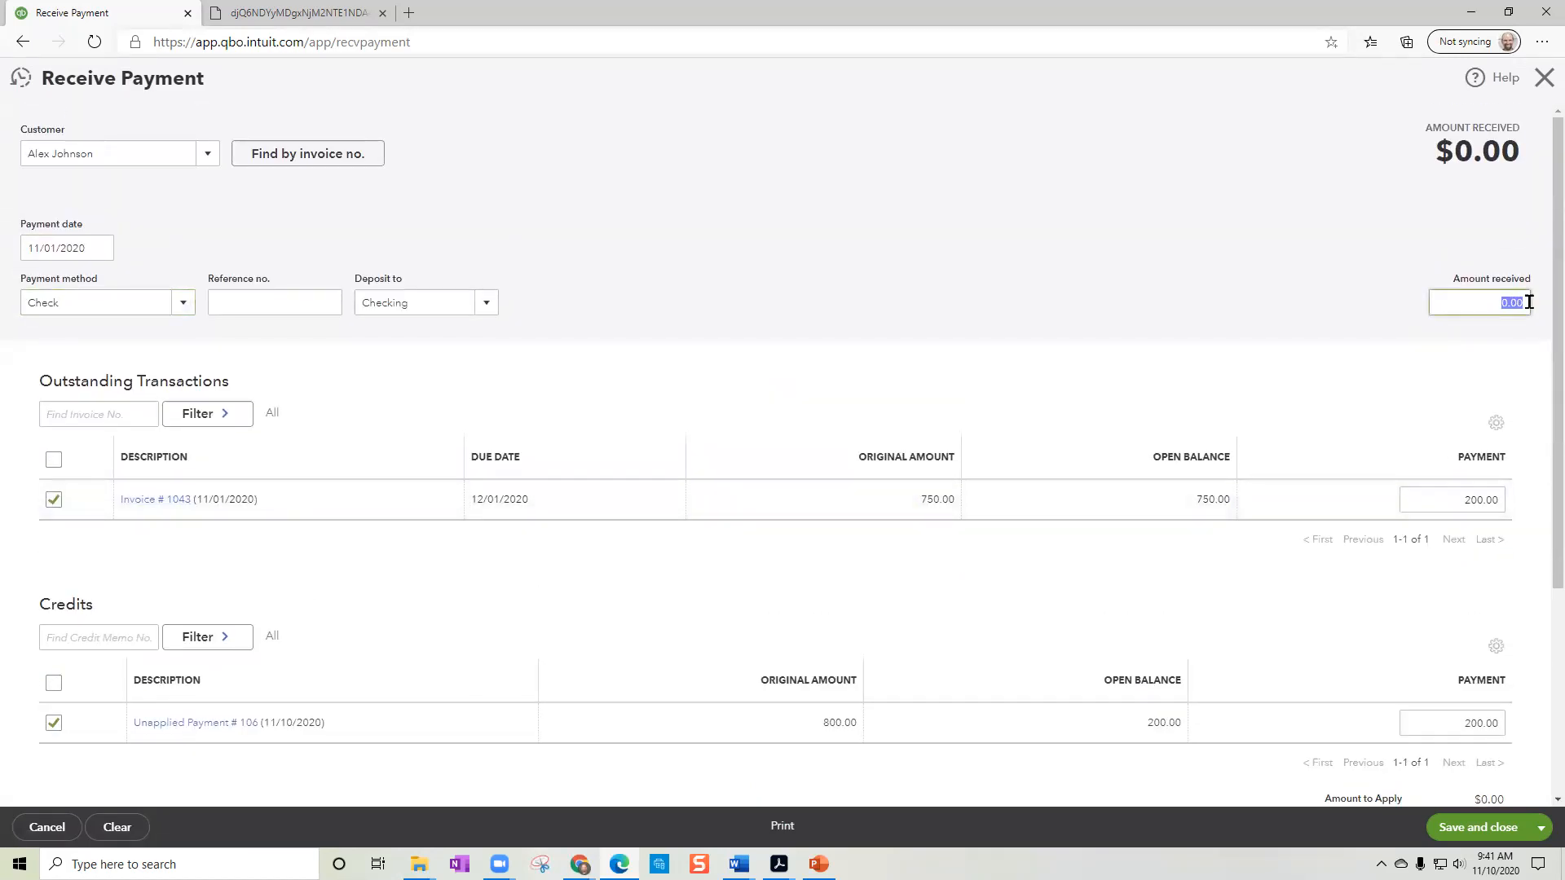
pyautogui.write('550')
pyautogui.click(1457, 493)
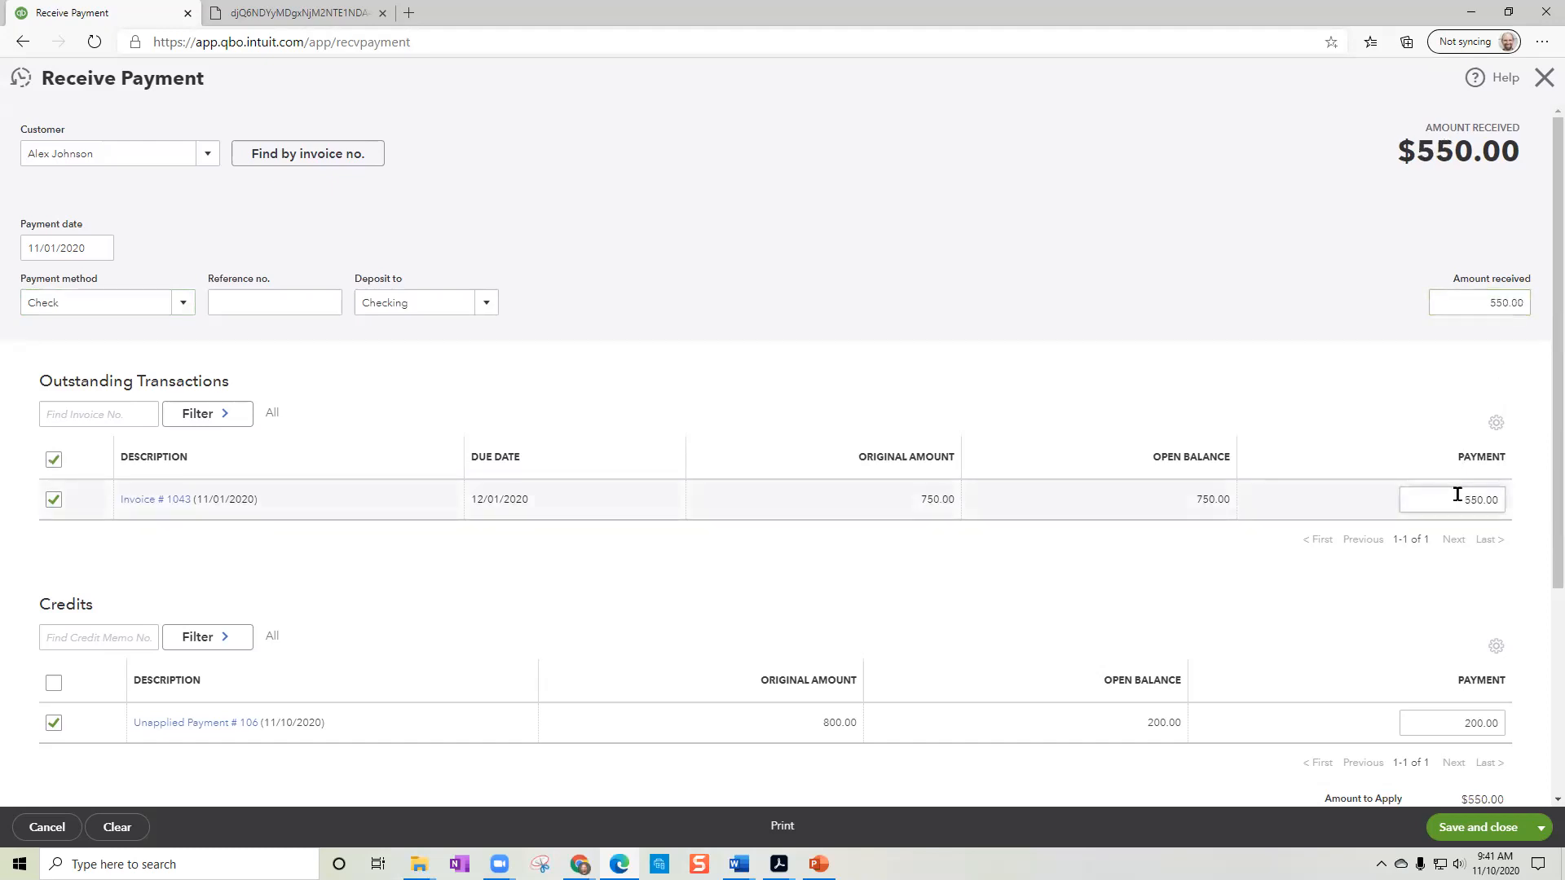
pyautogui.scroll(-3, 1384, 685)
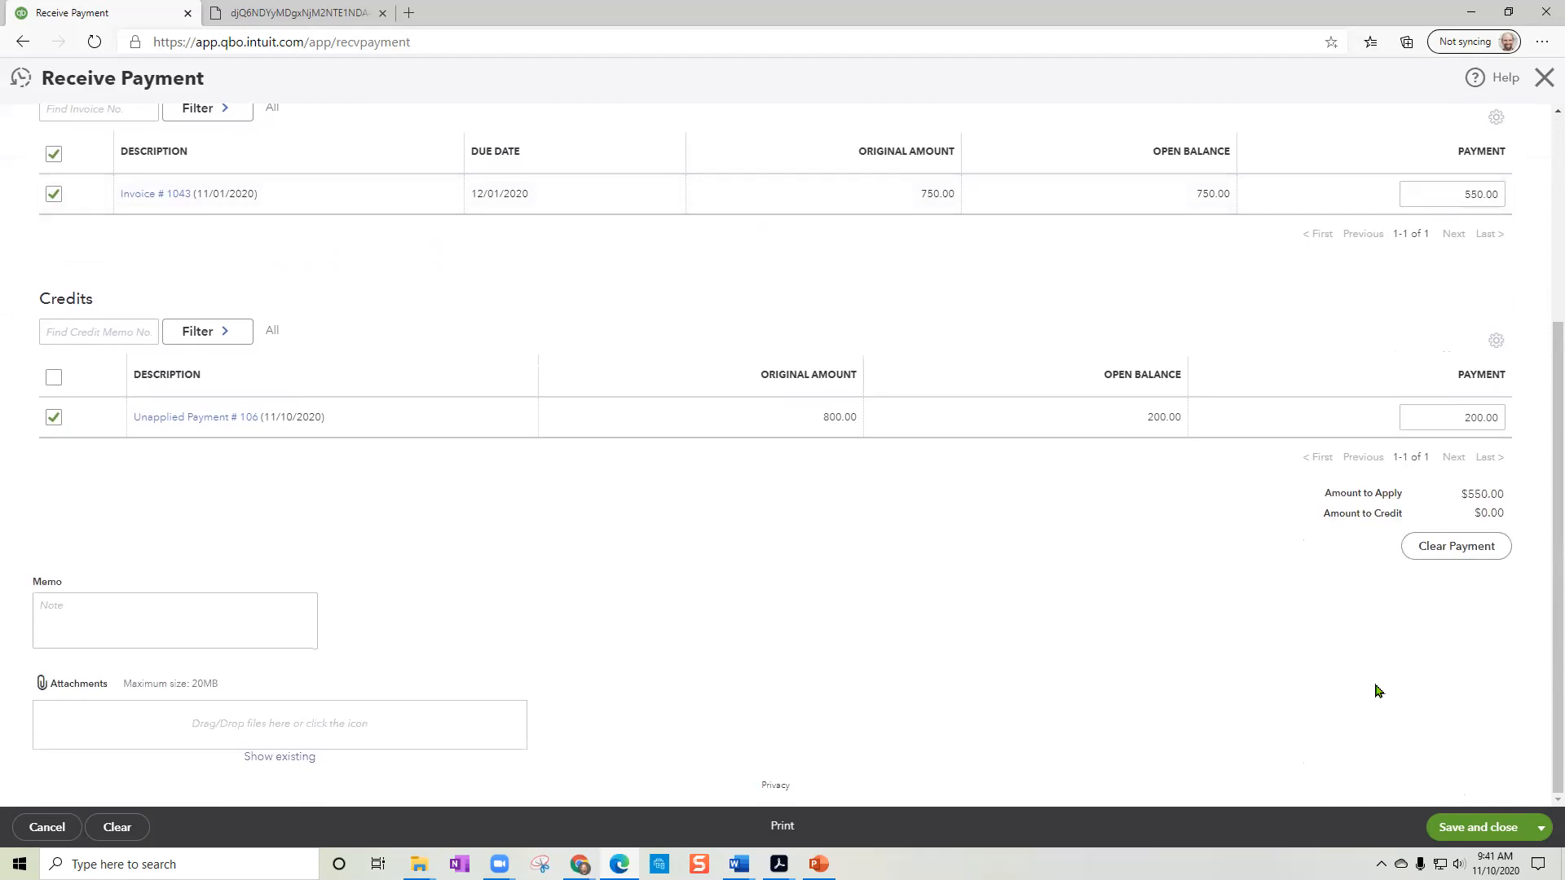
pyautogui.scroll(3, 1378, 691)
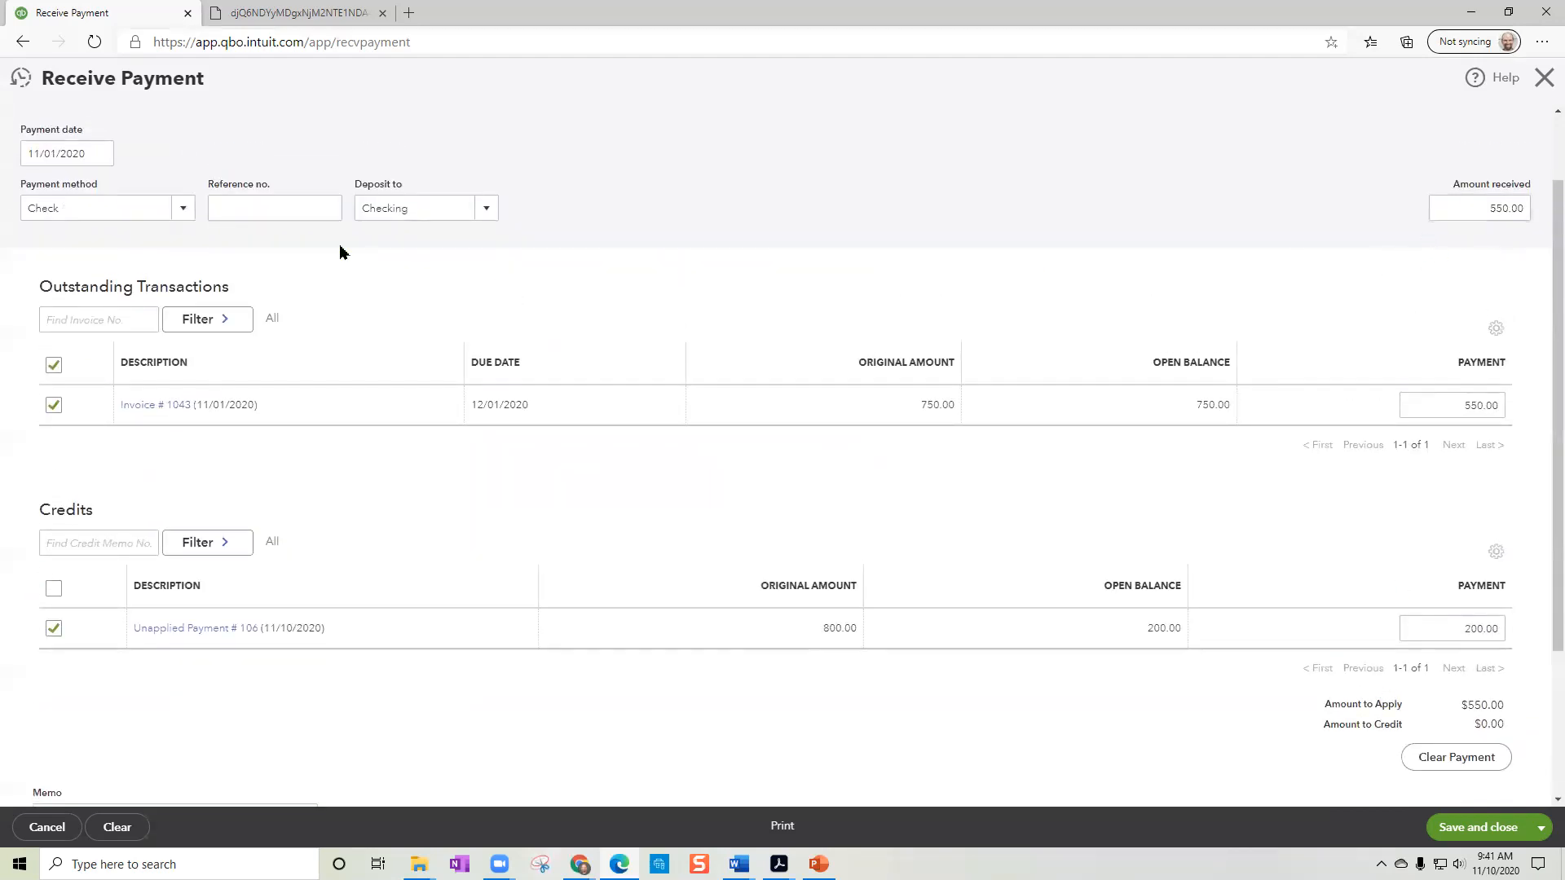
# Step: Enter 106 as the payment's reference number, then save and close the payment
pyautogui.click(218, 205)
pyautogui.write('106')
pyautogui.click(1478, 828)
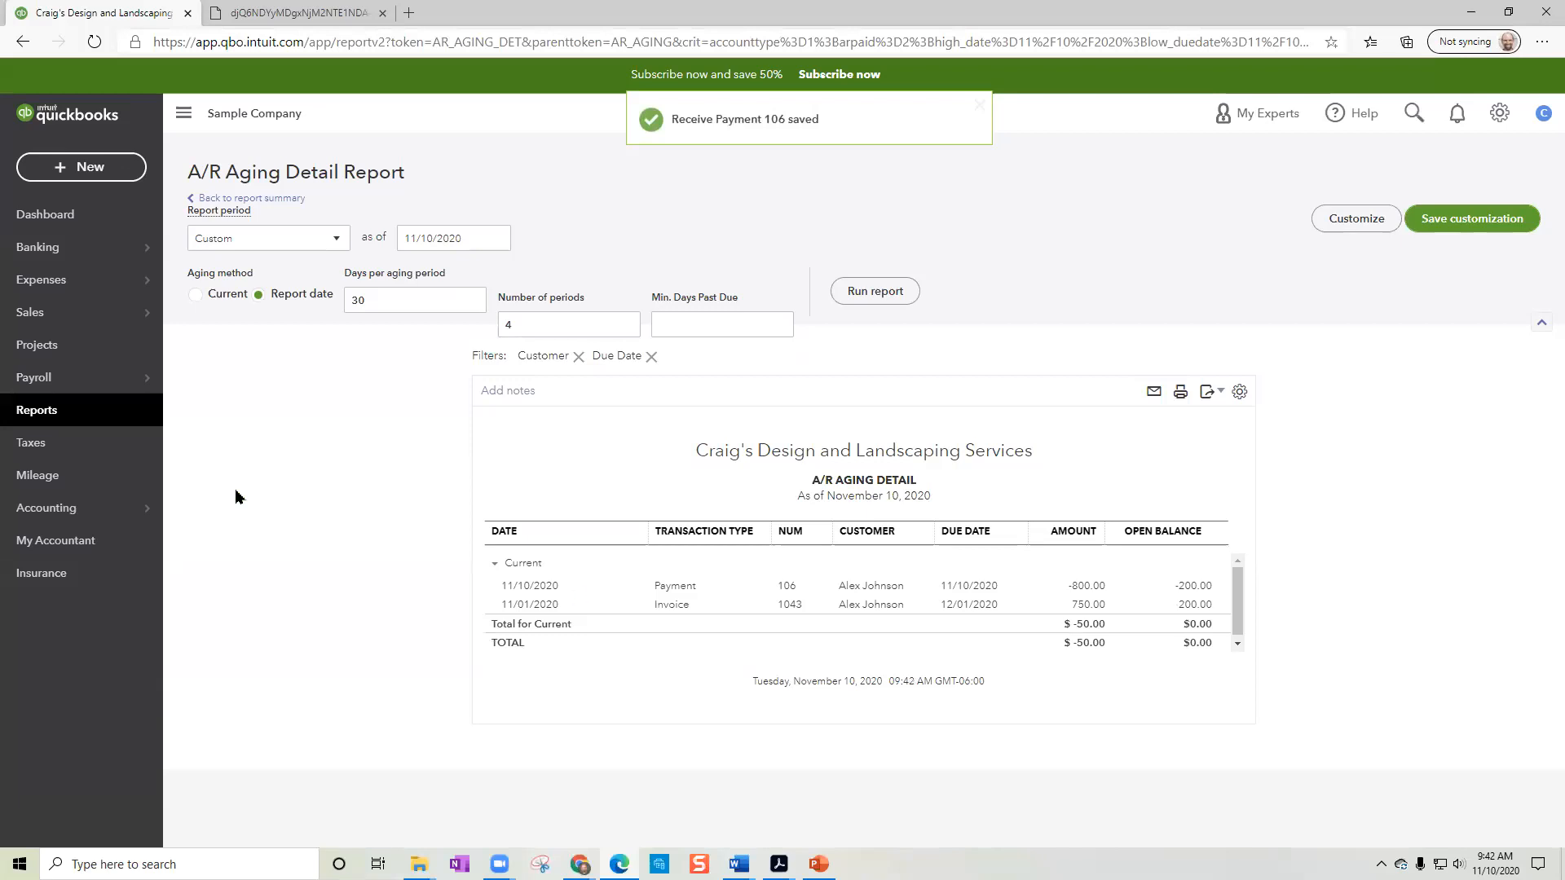
# Step: Open the paying customer's record from the customer list and inspect the remaining balance on invoice 1043
pyautogui.click(50, 410)
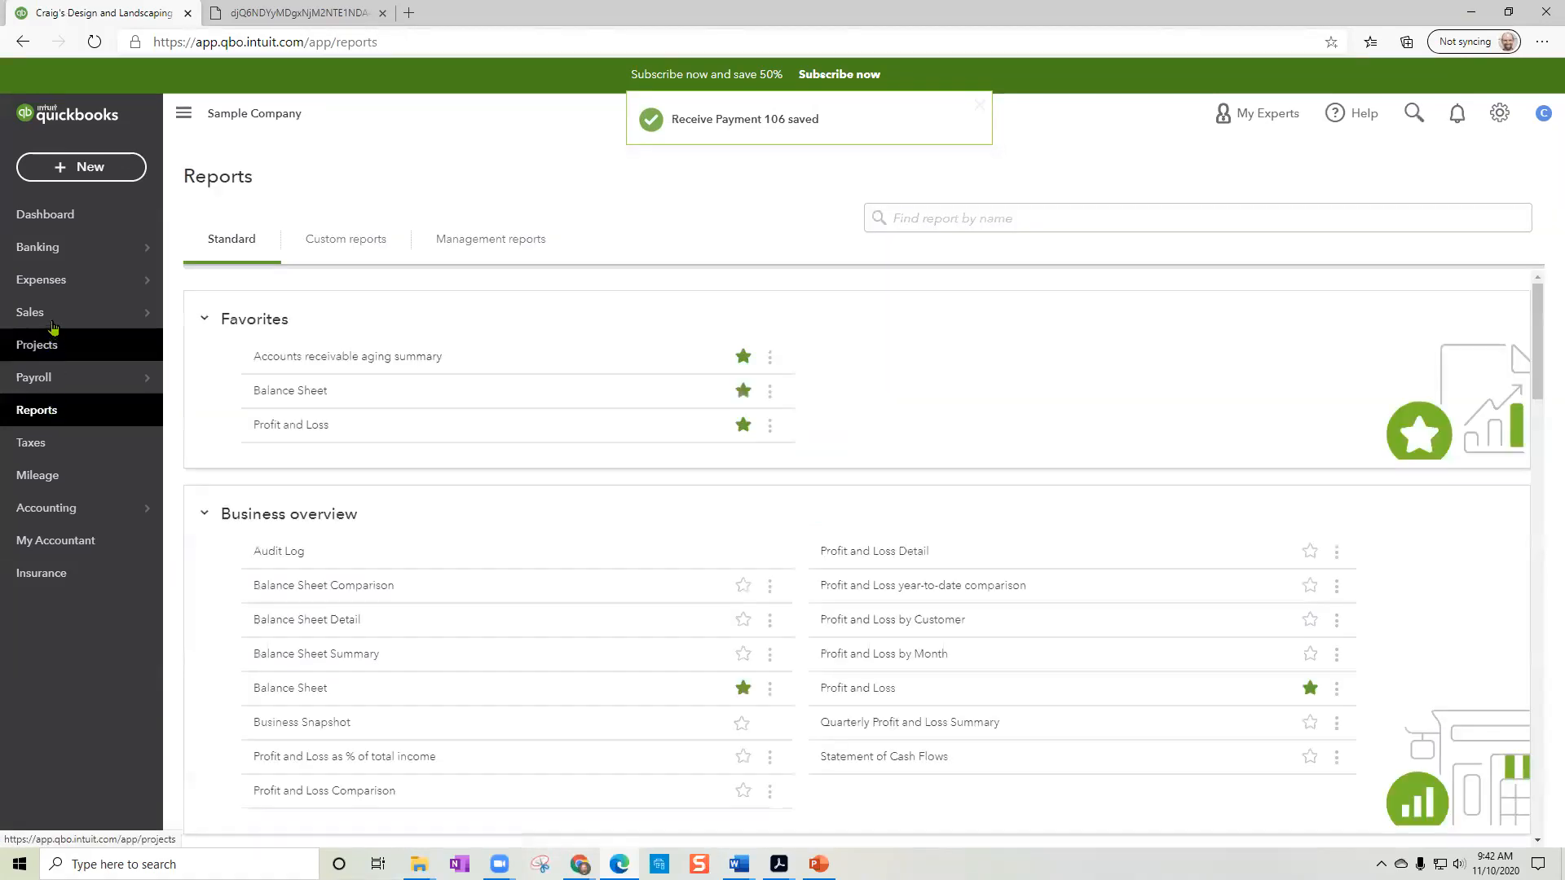
pyautogui.moveTo(81, 313)
pyautogui.click(324, 423)
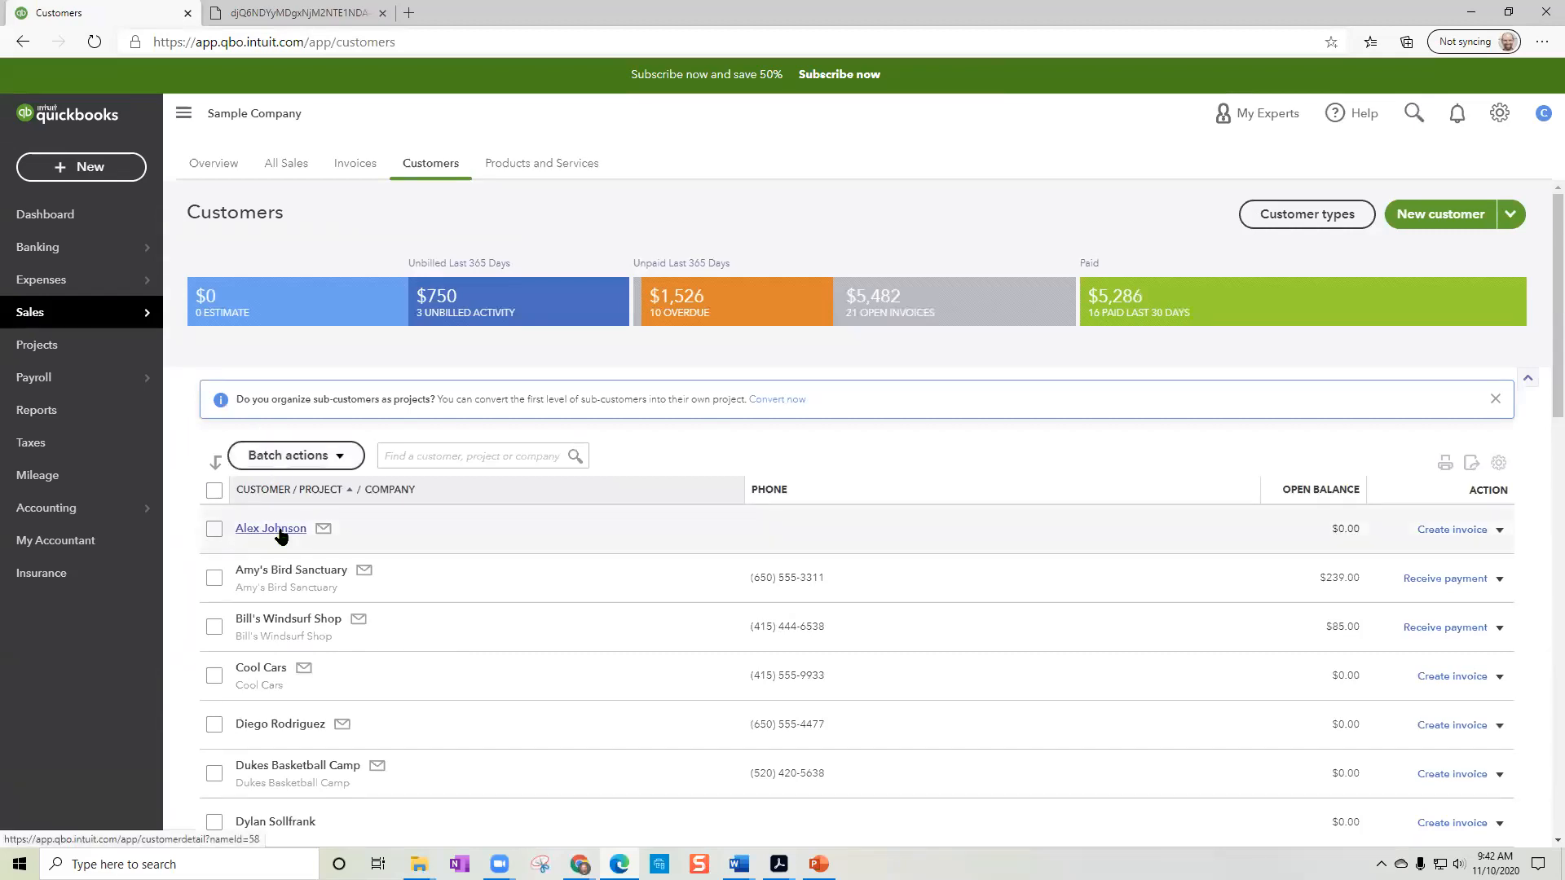
pyautogui.click(280, 530)
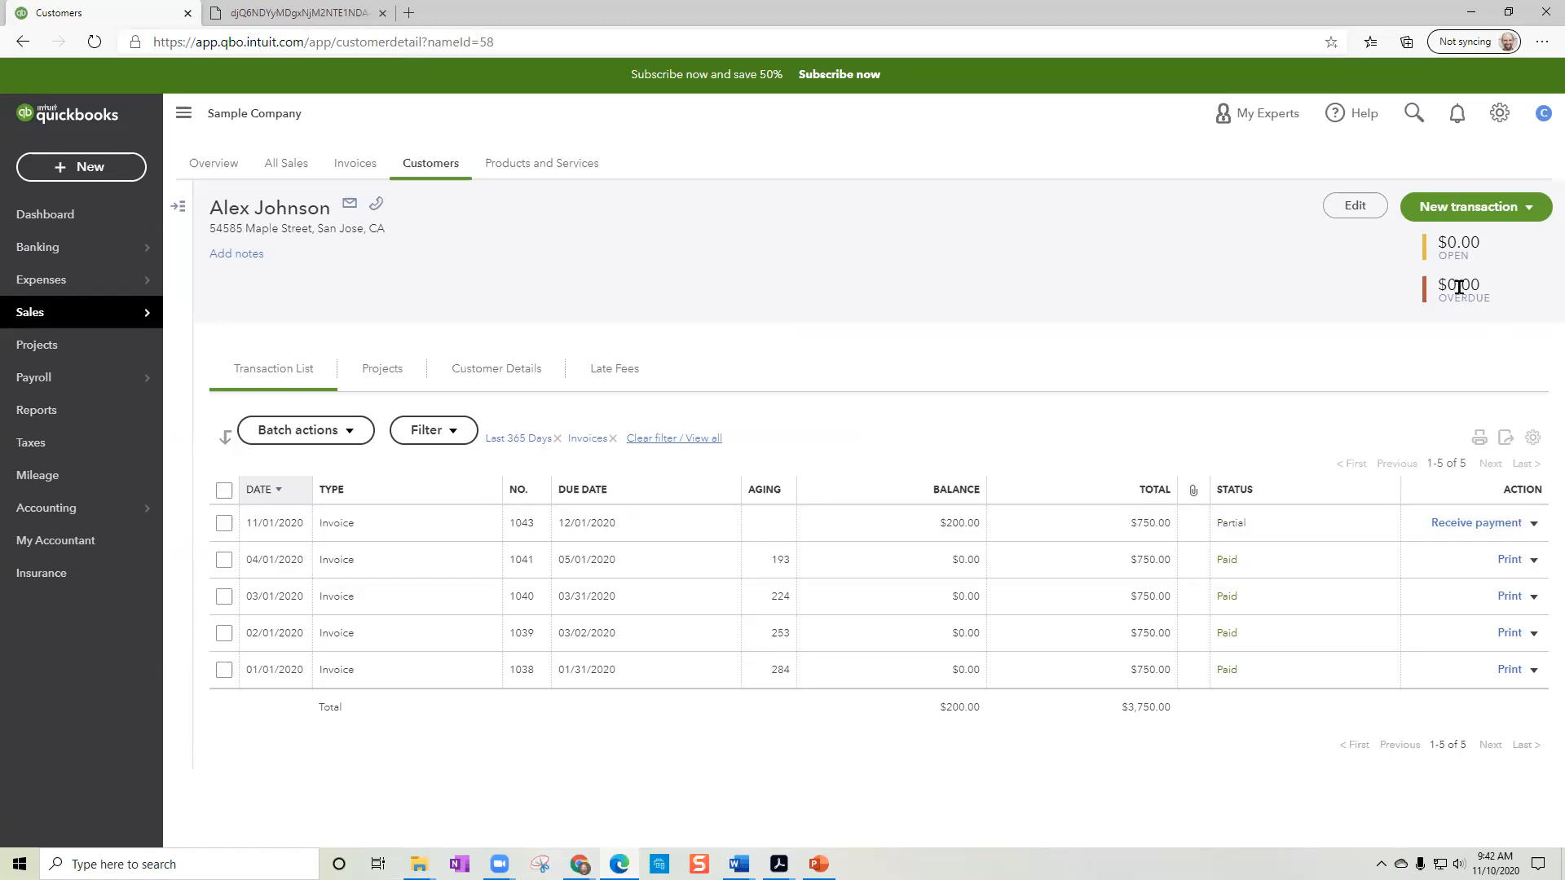
pyautogui.click(678, 532)
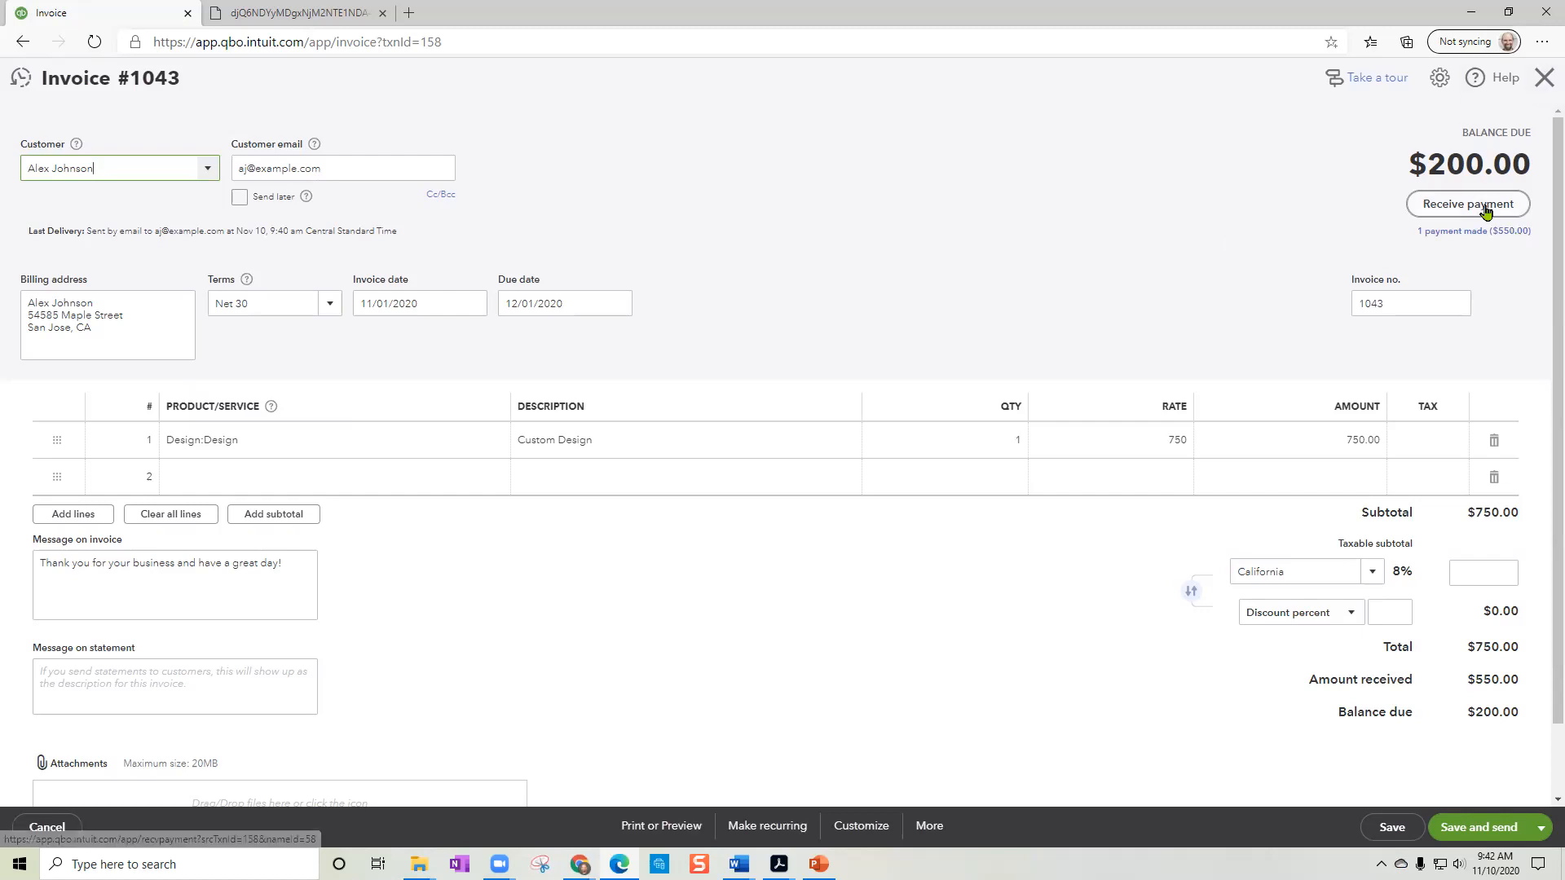
pyautogui.scroll(-1, 644, 584)
pyautogui.scroll(1, 643, 584)
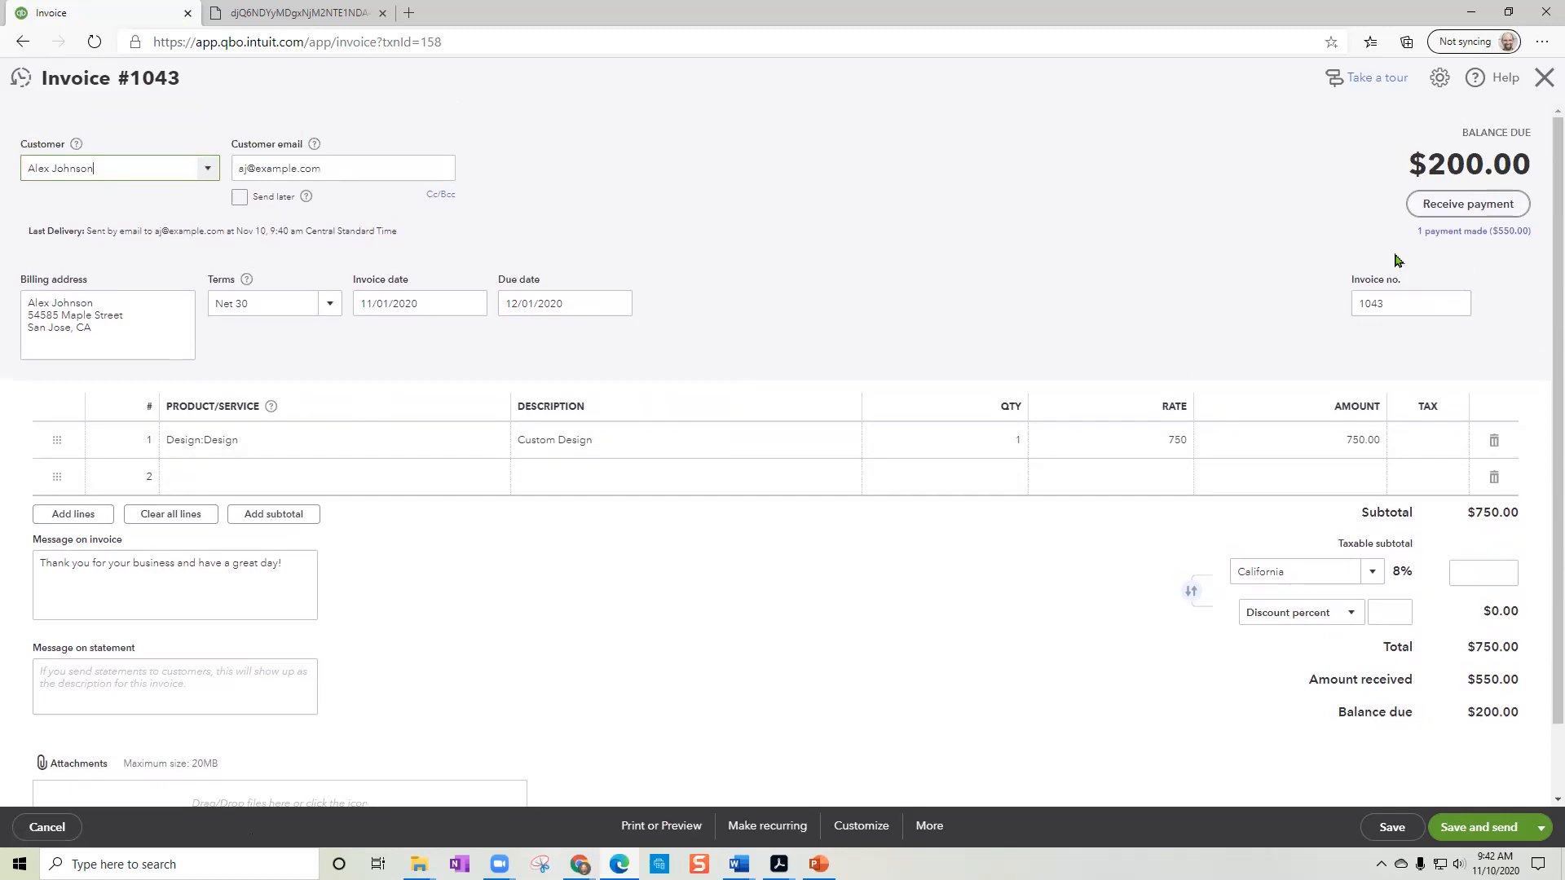
# Step: Receive a payment on invoice 1043 that applies the 200.00 unapplied credit, then save and close it
pyautogui.click(1458, 211)
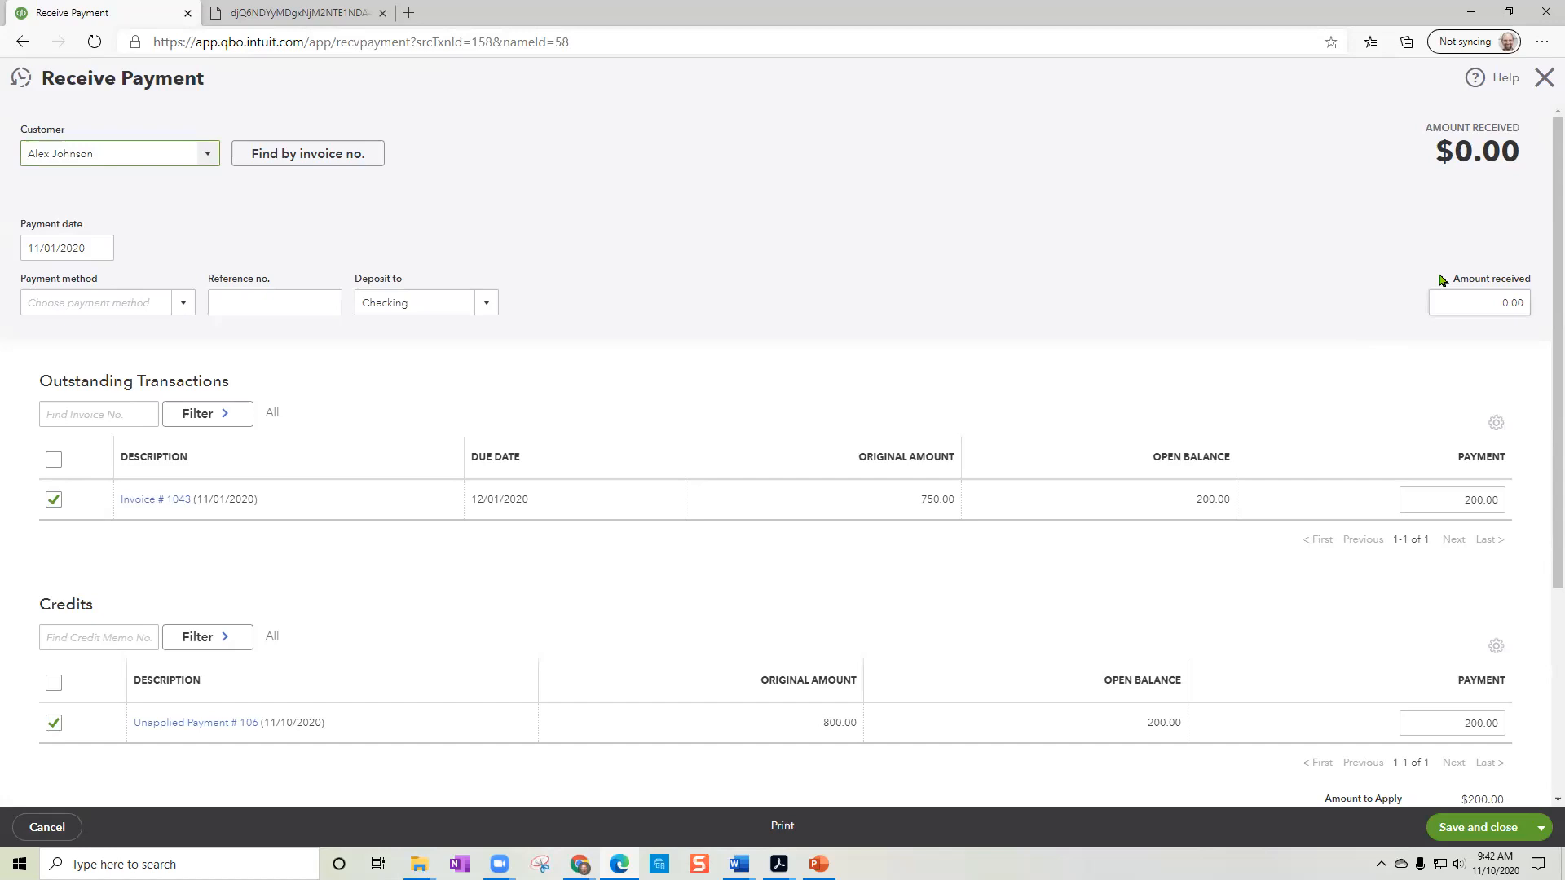
pyautogui.click(1444, 722)
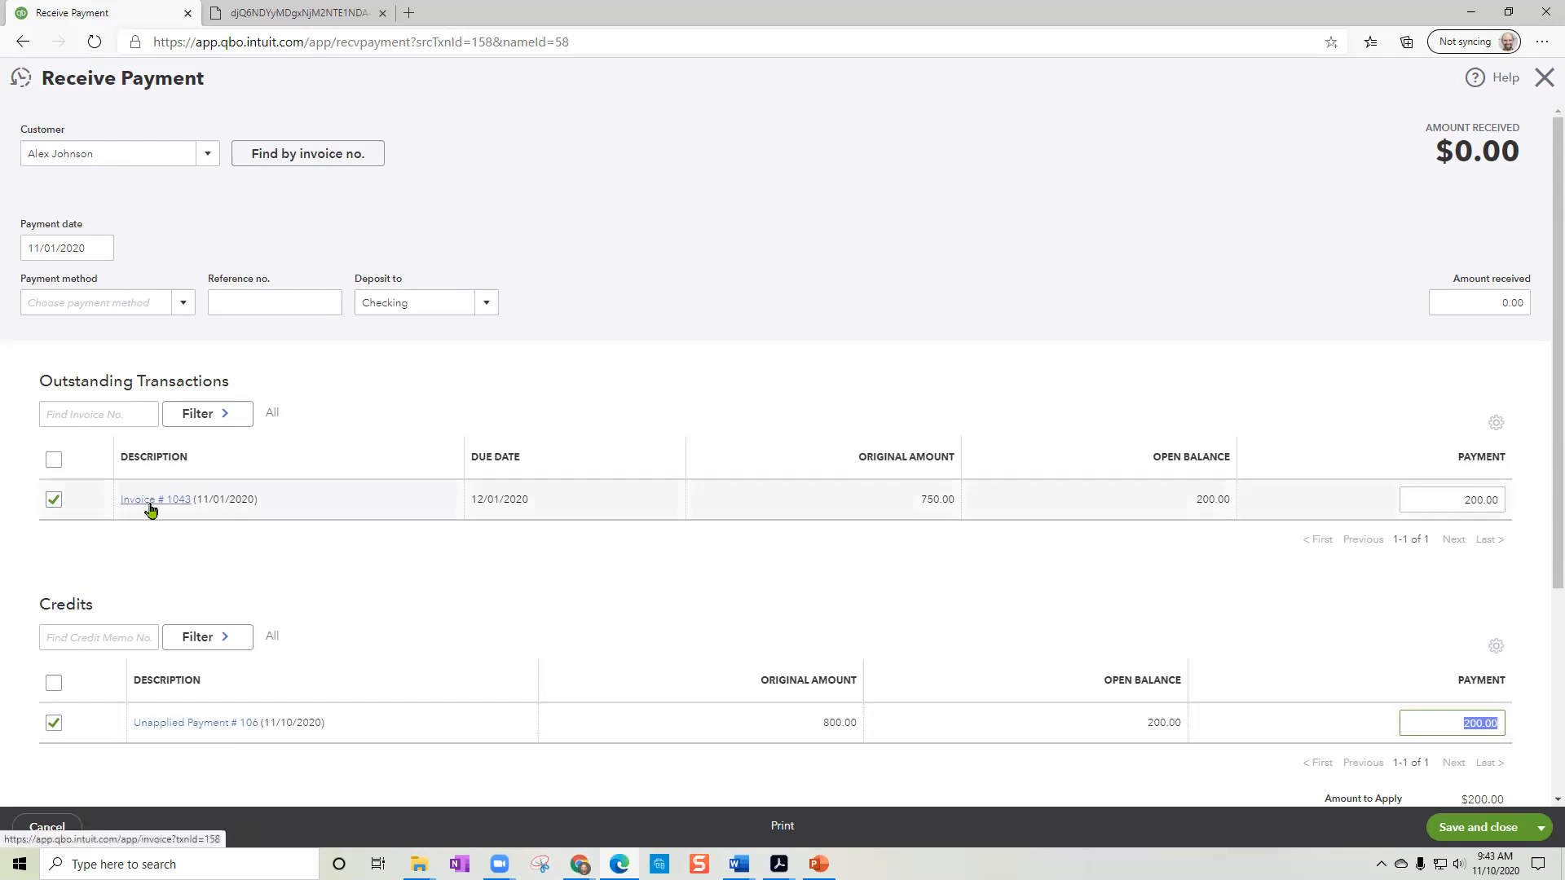
pyautogui.click(1471, 829)
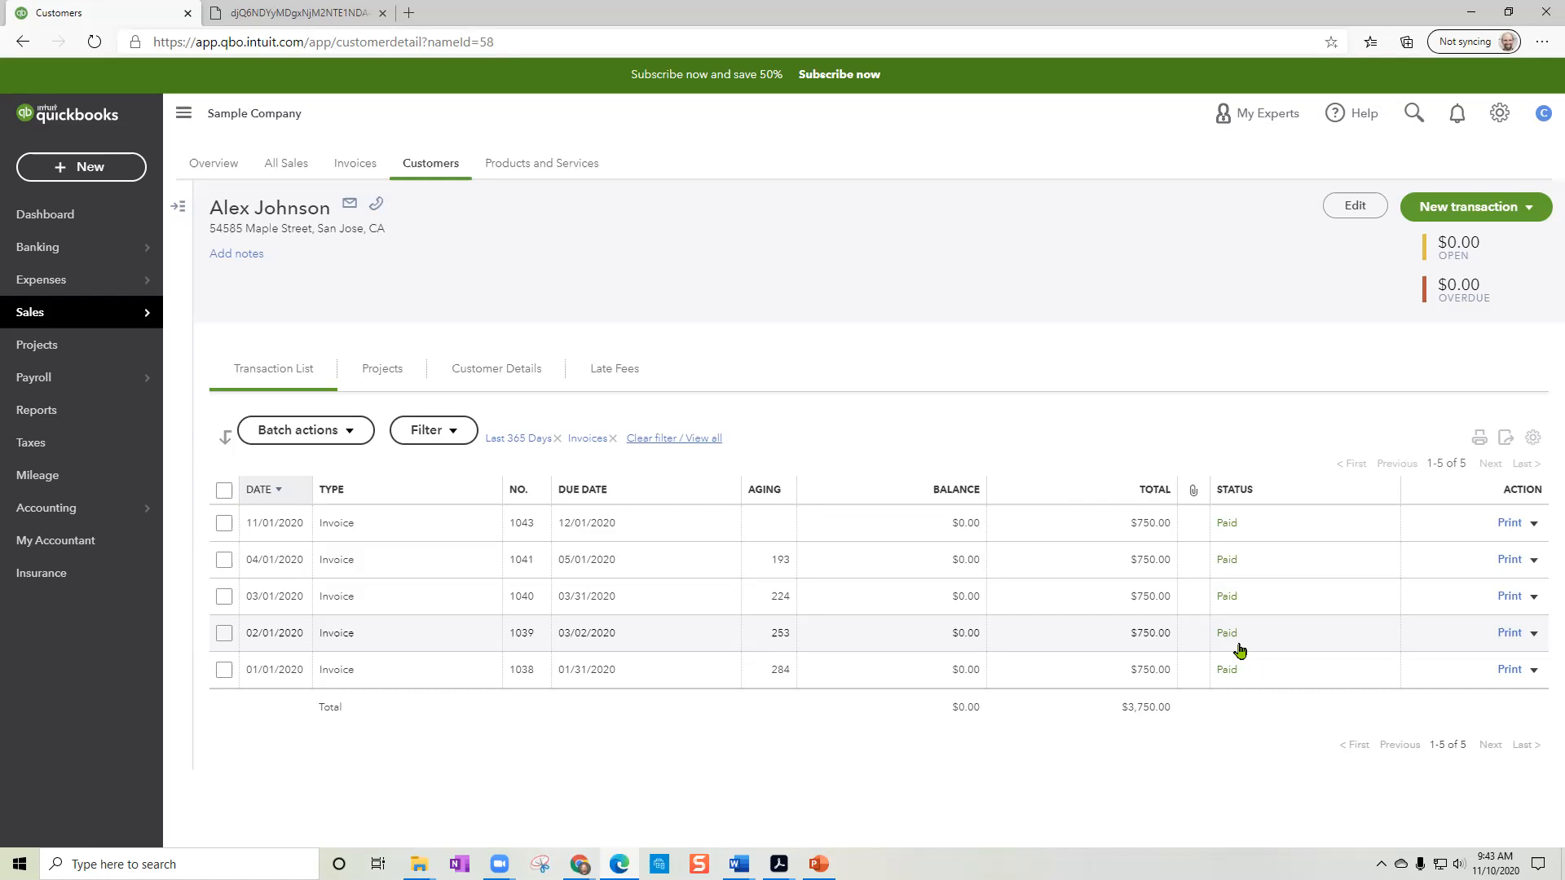
# Step: Filter the customer's transaction list to the Recently paid type
pyautogui.click(457, 436)
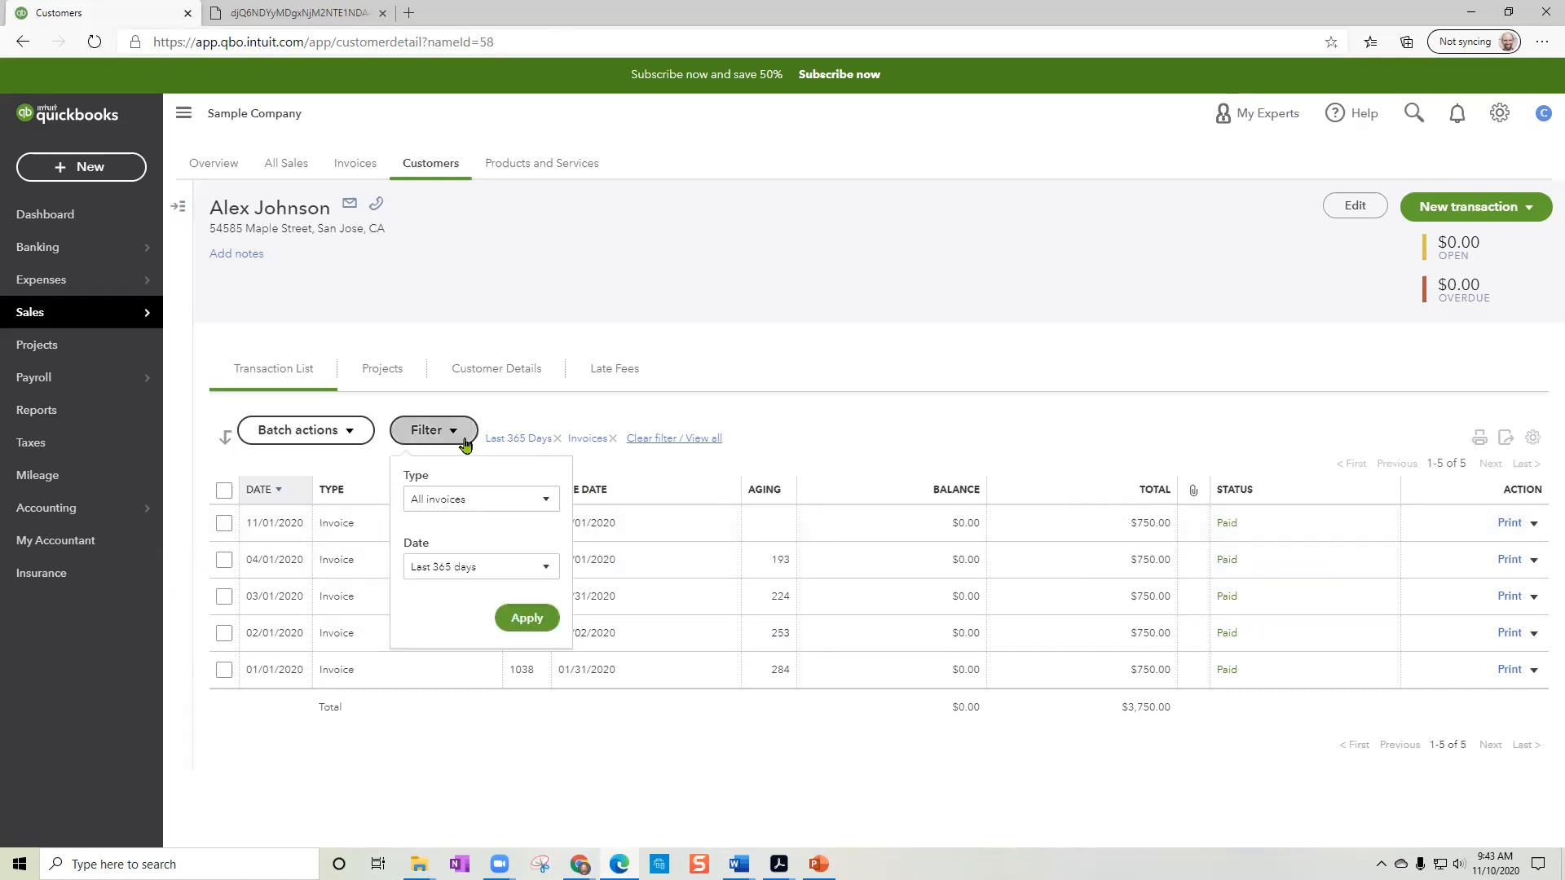
pyautogui.click(454, 501)
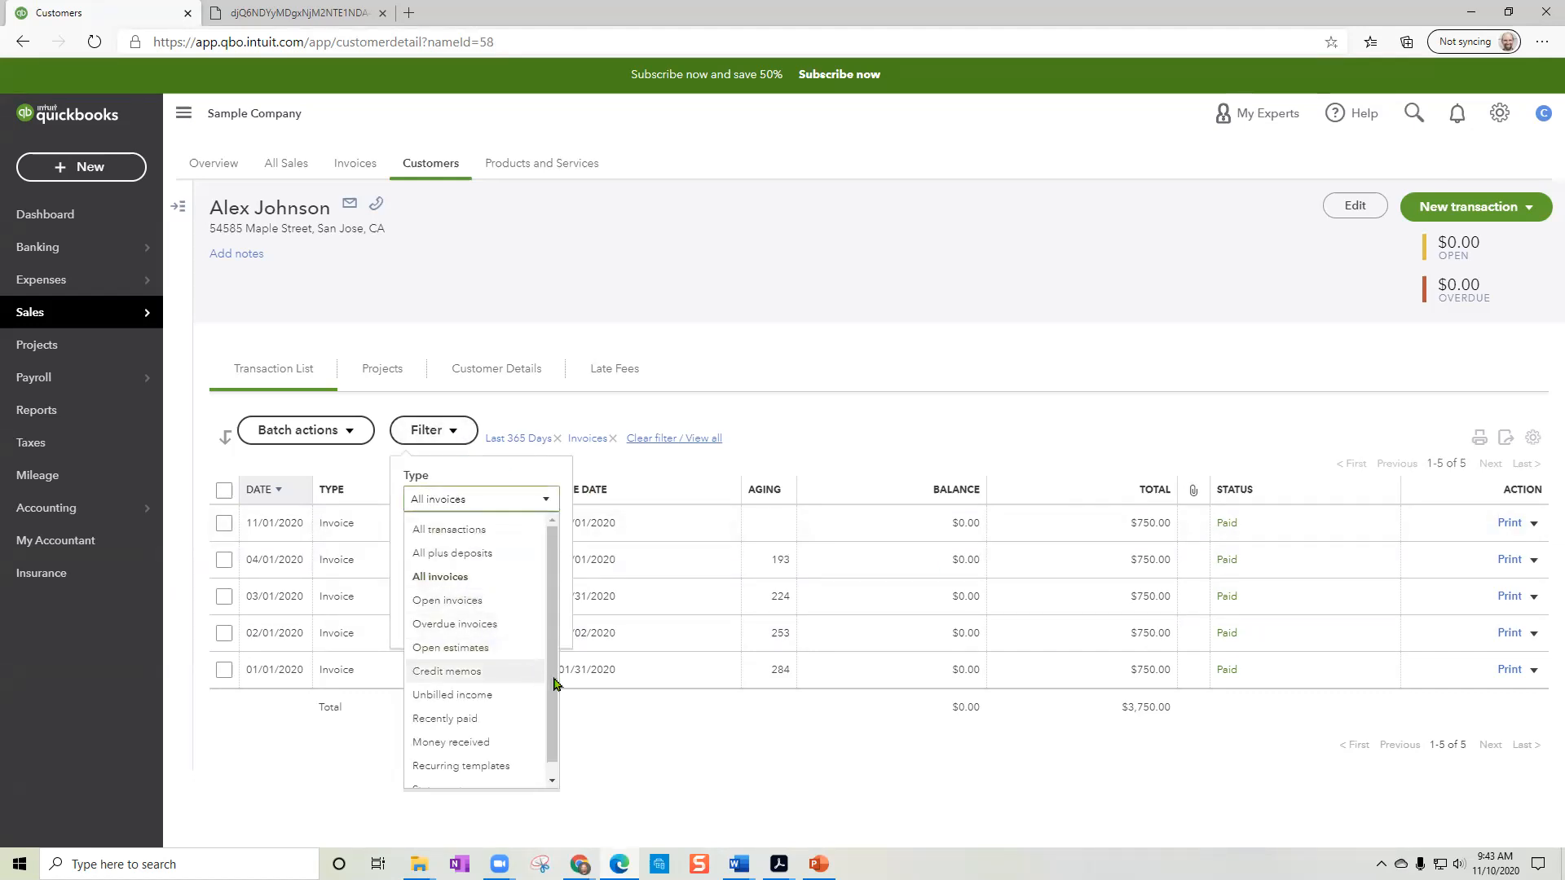
pyautogui.click(510, 720)
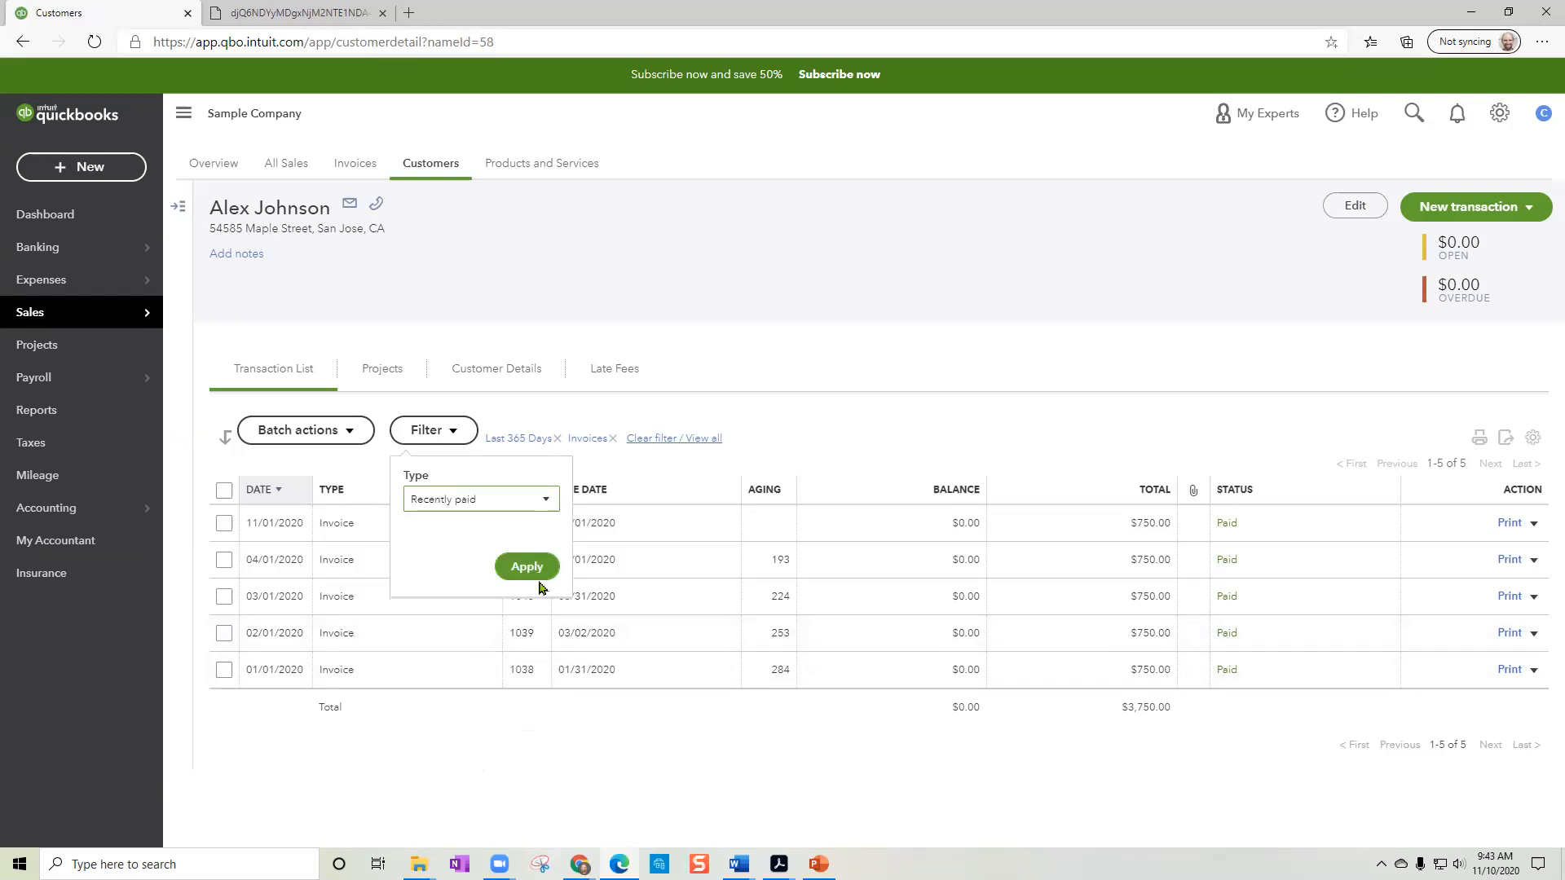
pyautogui.click(529, 572)
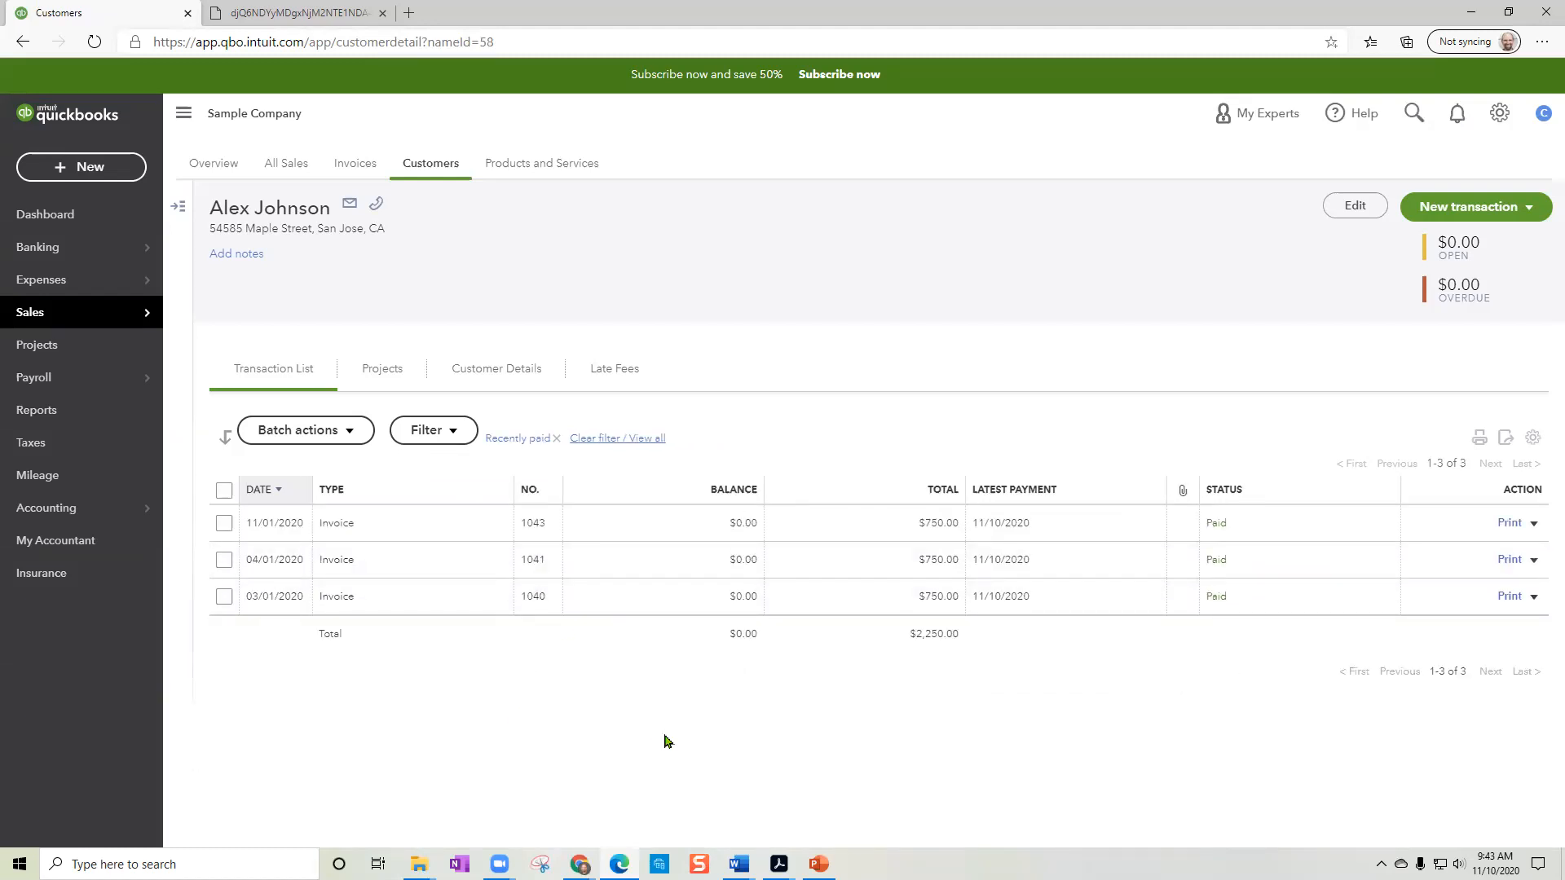
# Step: Remove the Recently paid filter and sort all of the customer's transactions by type
pyautogui.click(525, 440)
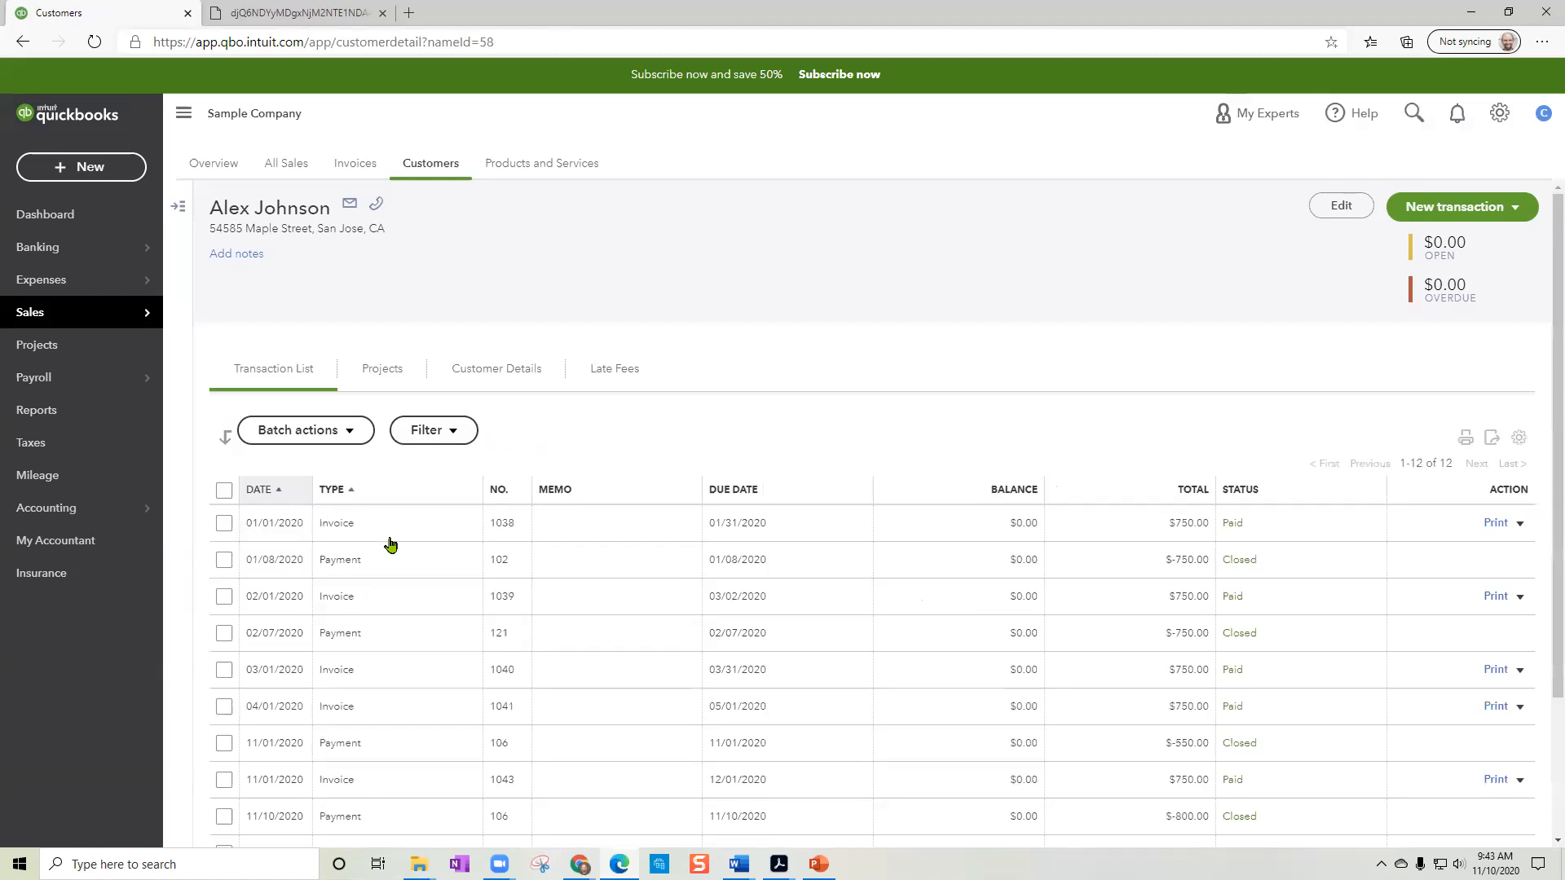
pyautogui.scroll(-2, 390, 577)
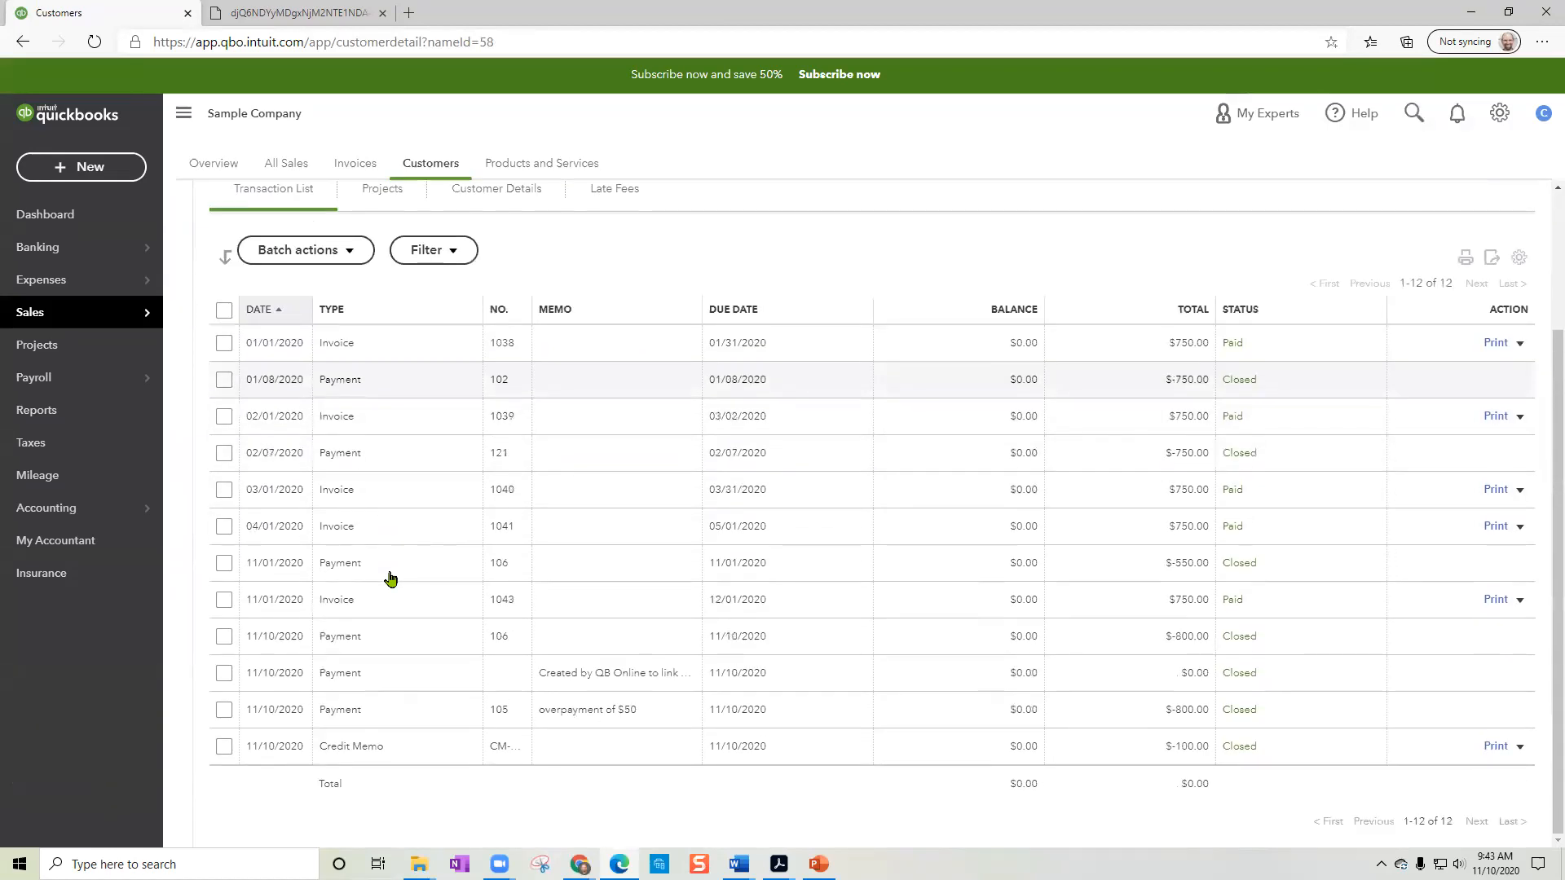
pyautogui.click(335, 310)
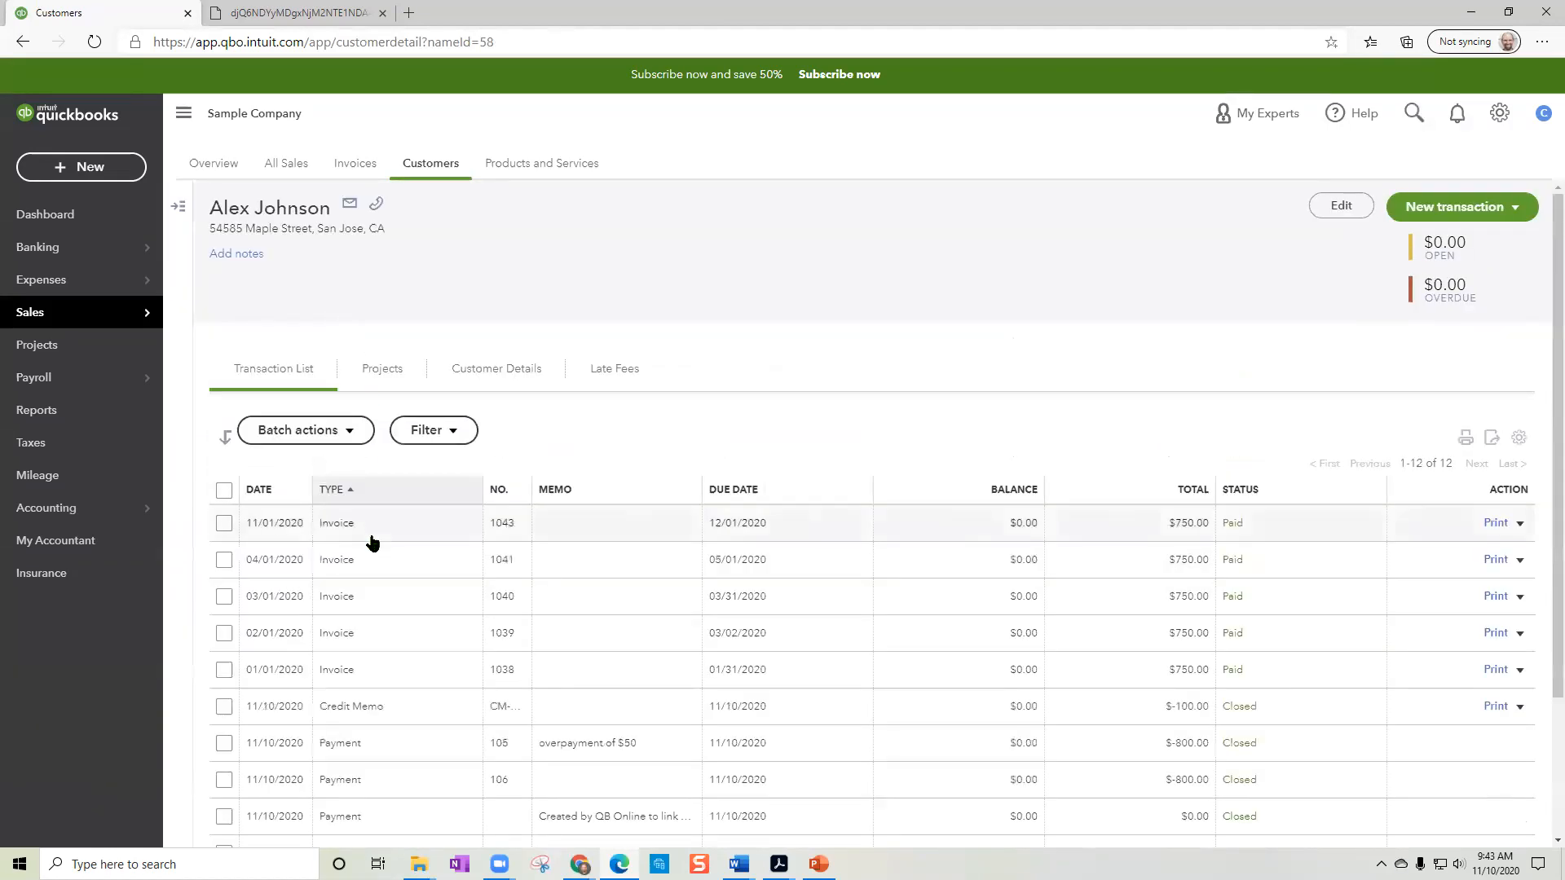
pyautogui.scroll(-2, 372, 542)
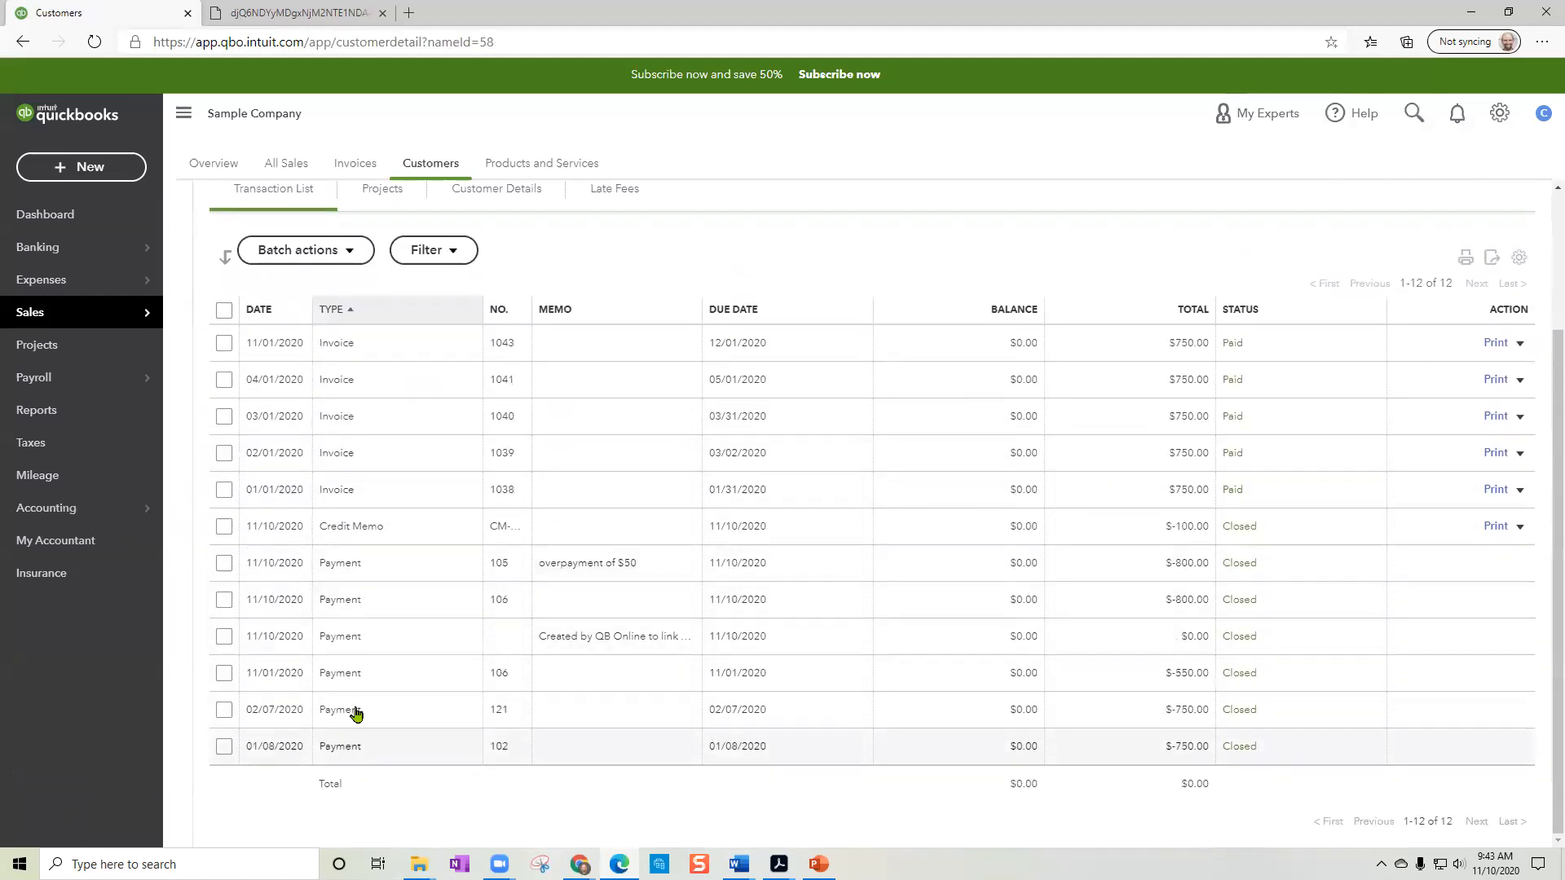
# Step: Open the 11/10/2020 payment with reference 106 and examine its amount received and the invoices it covers
pyautogui.click(355, 604)
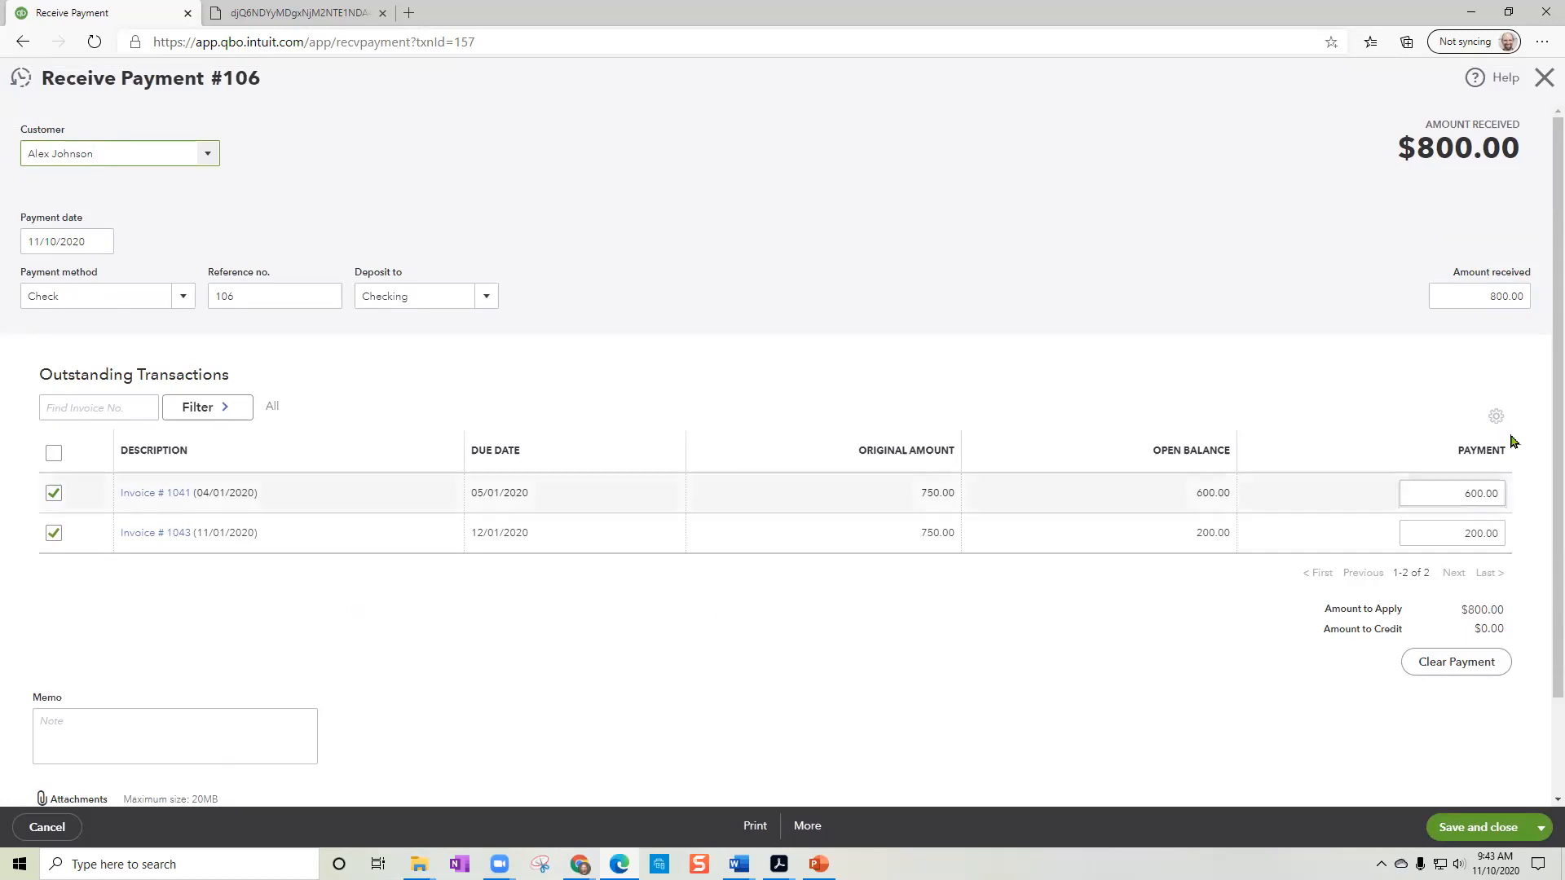
pyautogui.doubleClick(1504, 299)
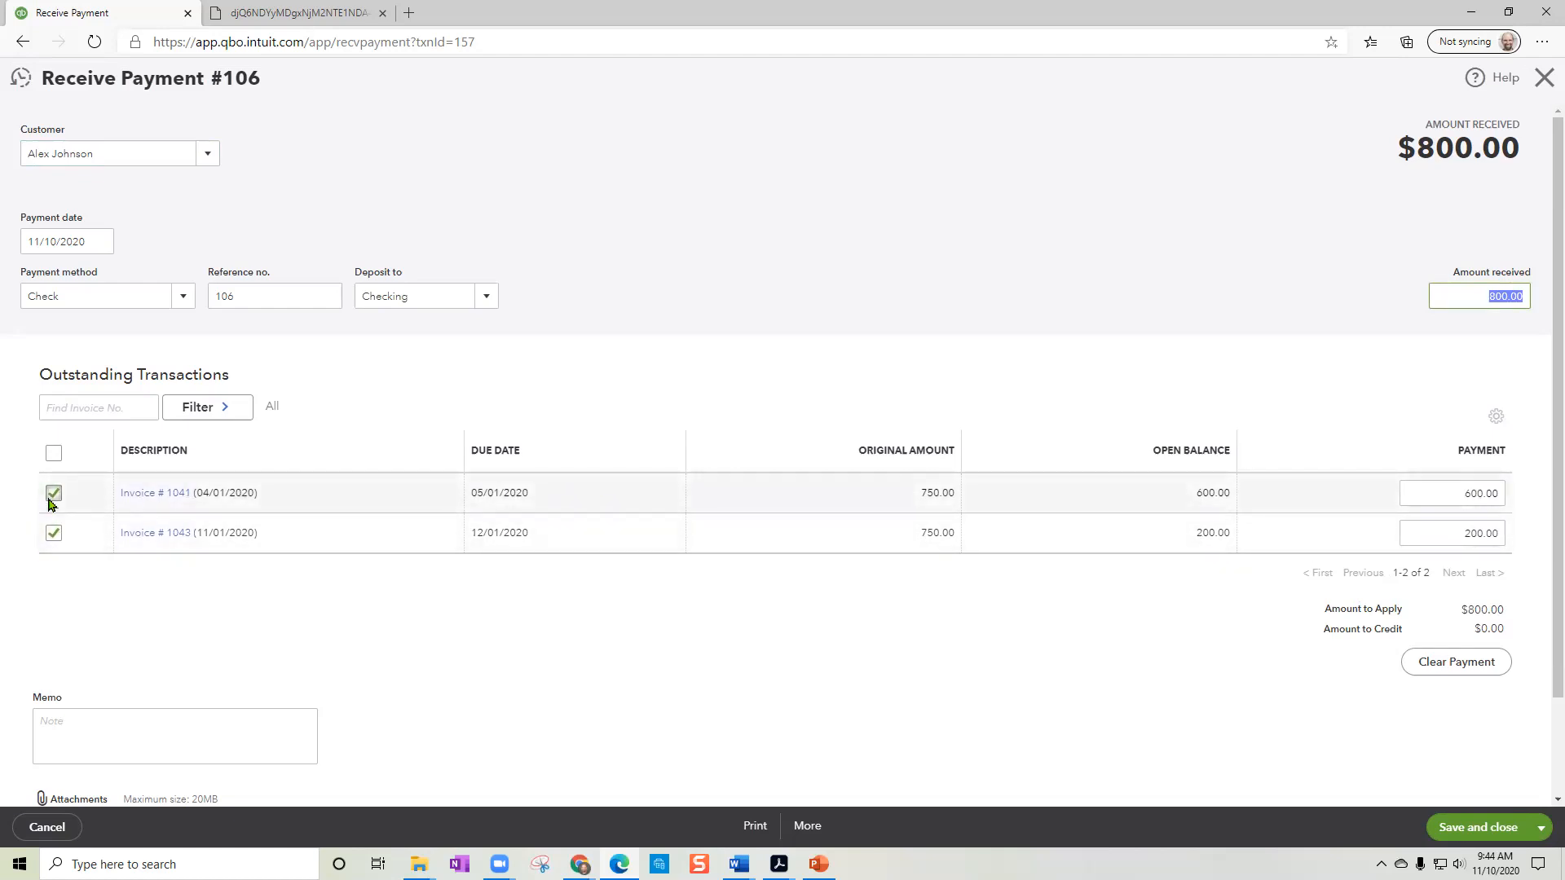
pyautogui.click(1507, 295)
pyautogui.doubleClick(1509, 295)
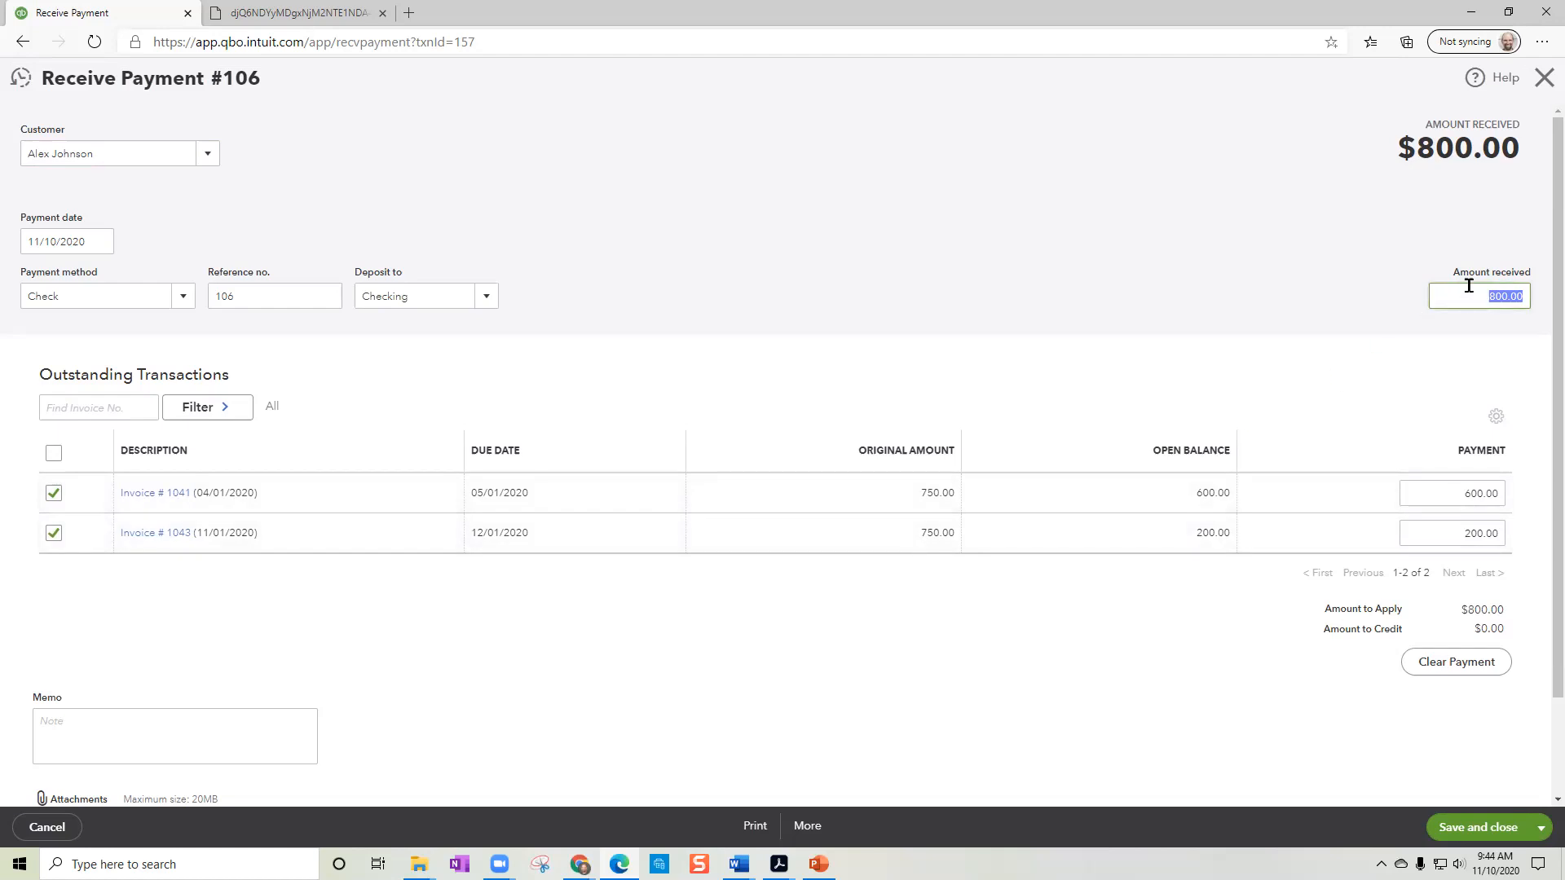
# Step: Deselect invoice 1043 in payment 106, check the credit this would create, and select the invoice again
pyautogui.click(54, 534)
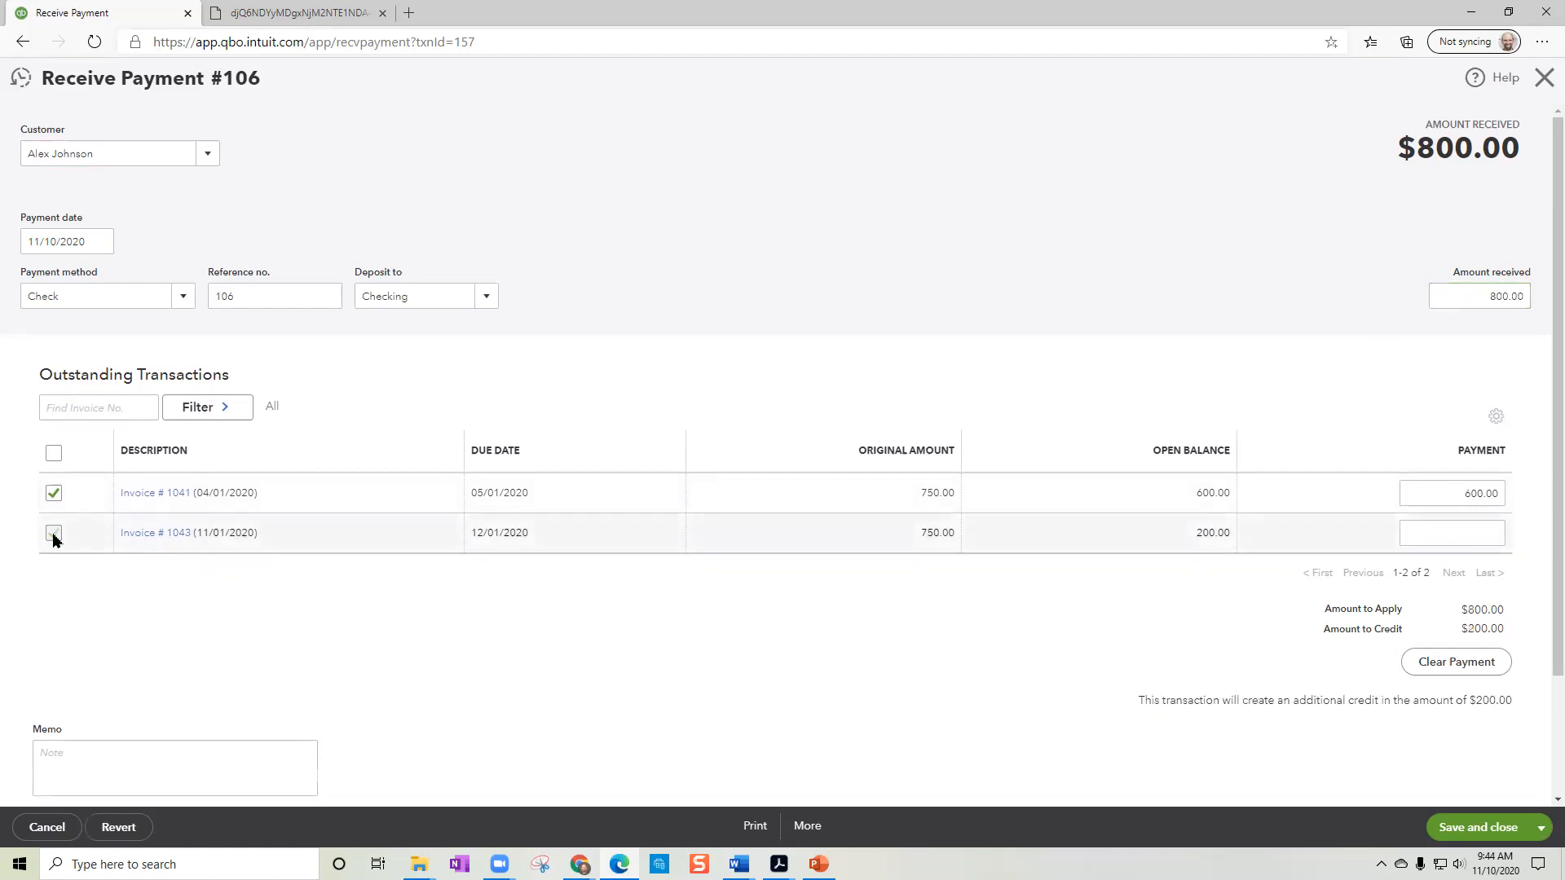
pyautogui.scroll(-2, 782, 735)
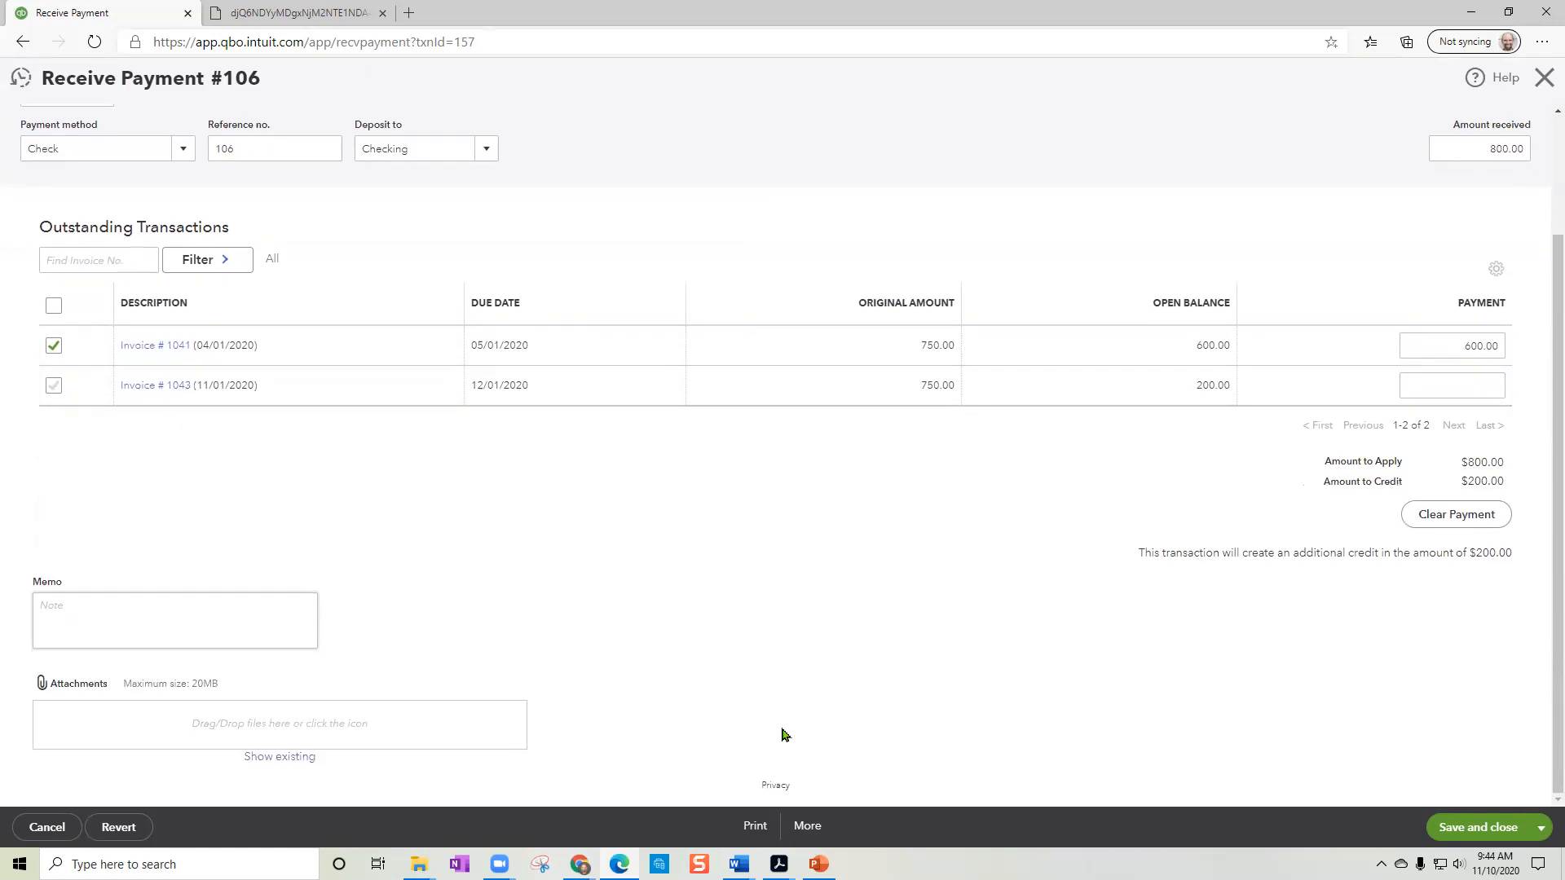
pyautogui.moveTo(1155, 555); pyautogui.dragTo(1507, 554)
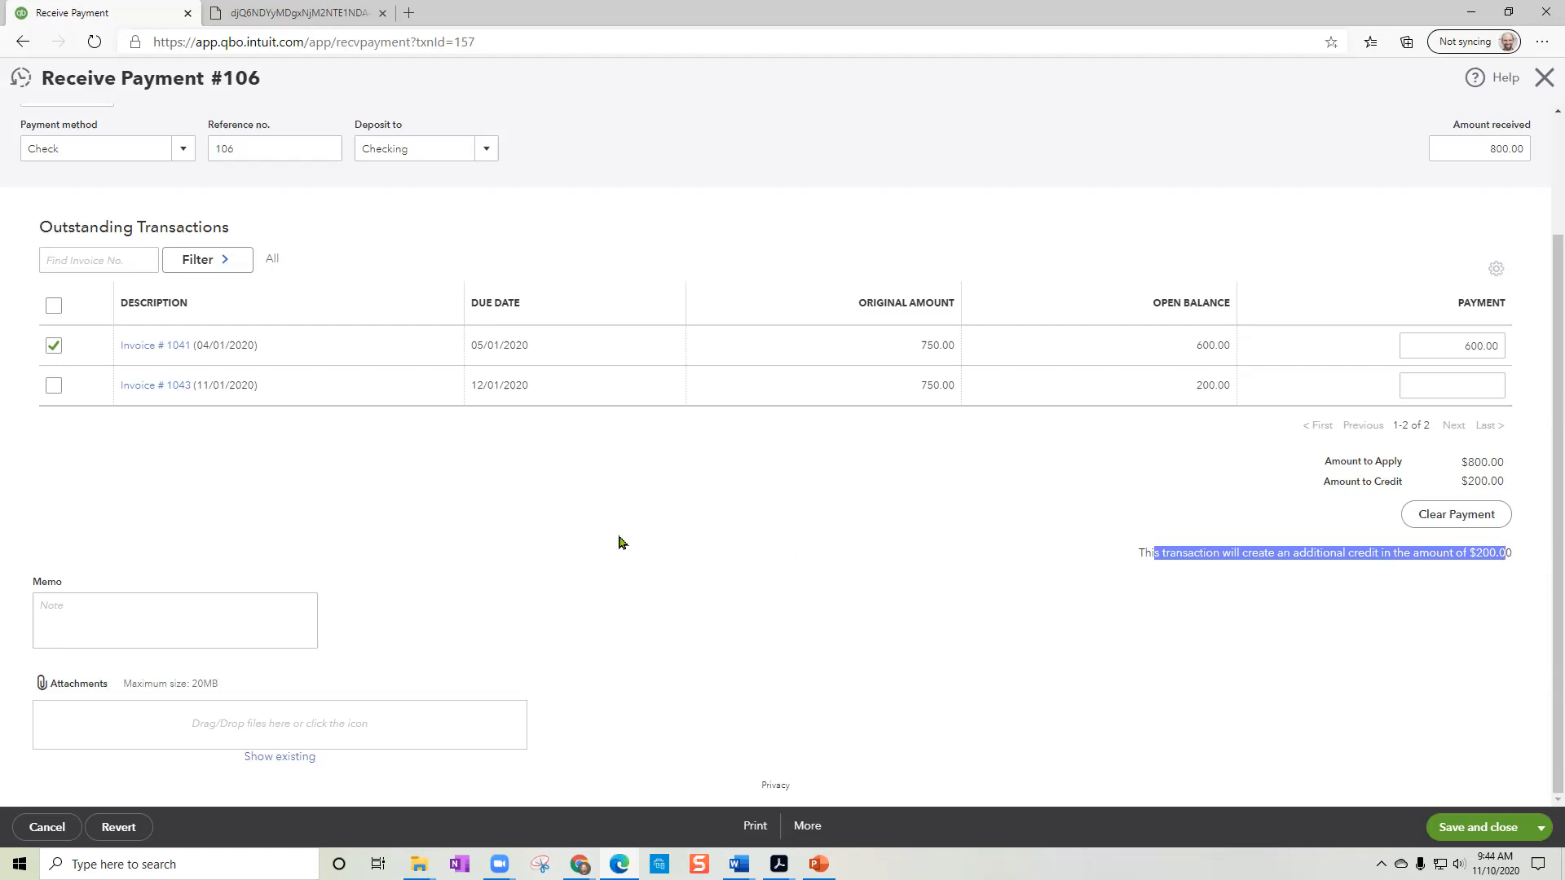
pyautogui.click(54, 387)
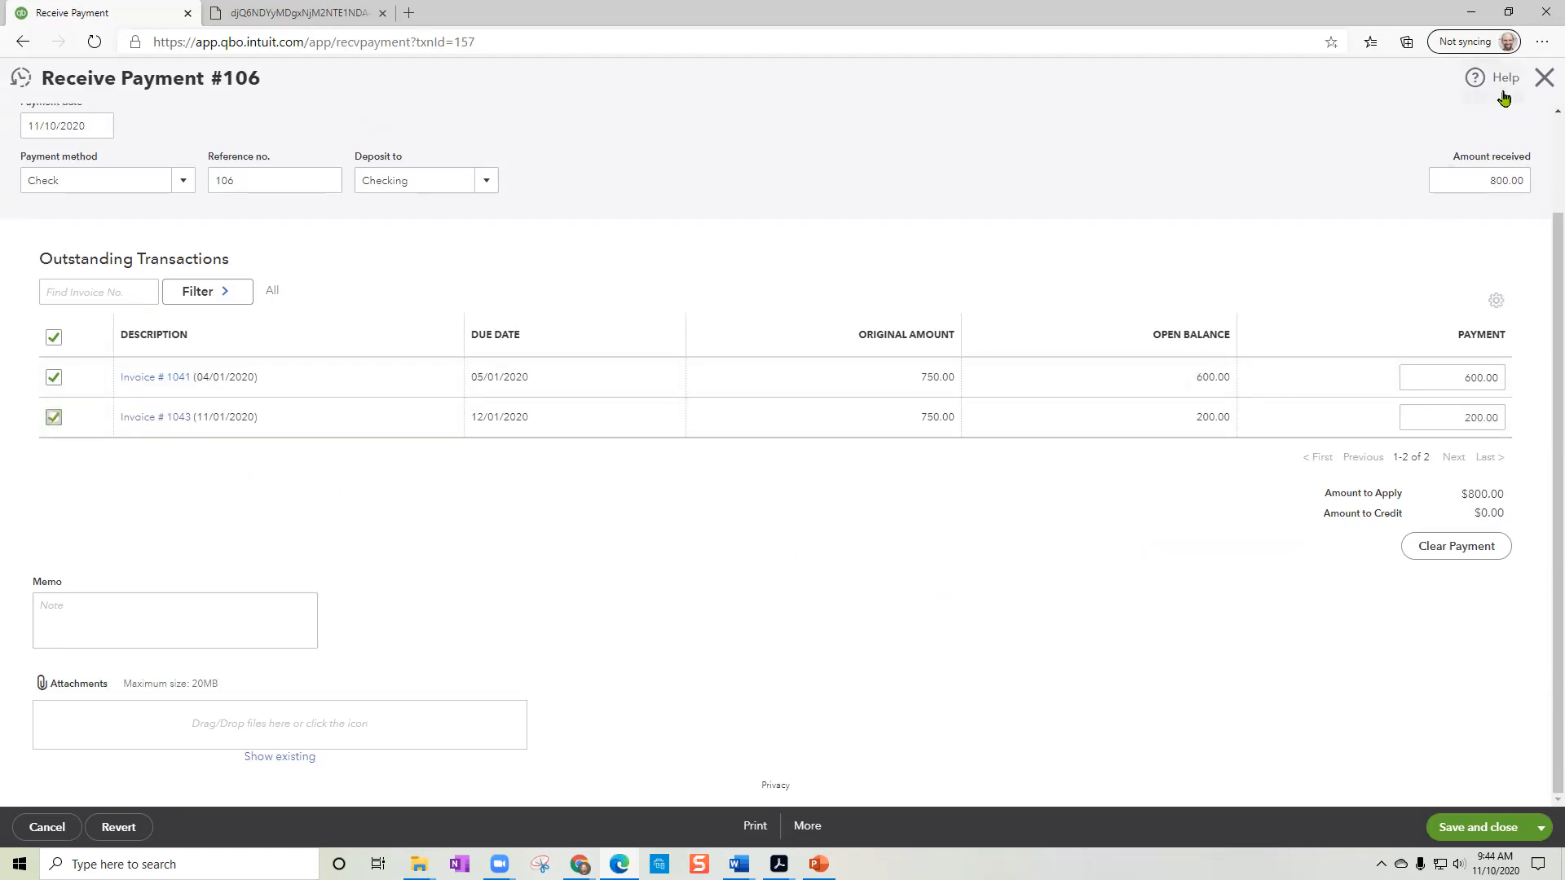